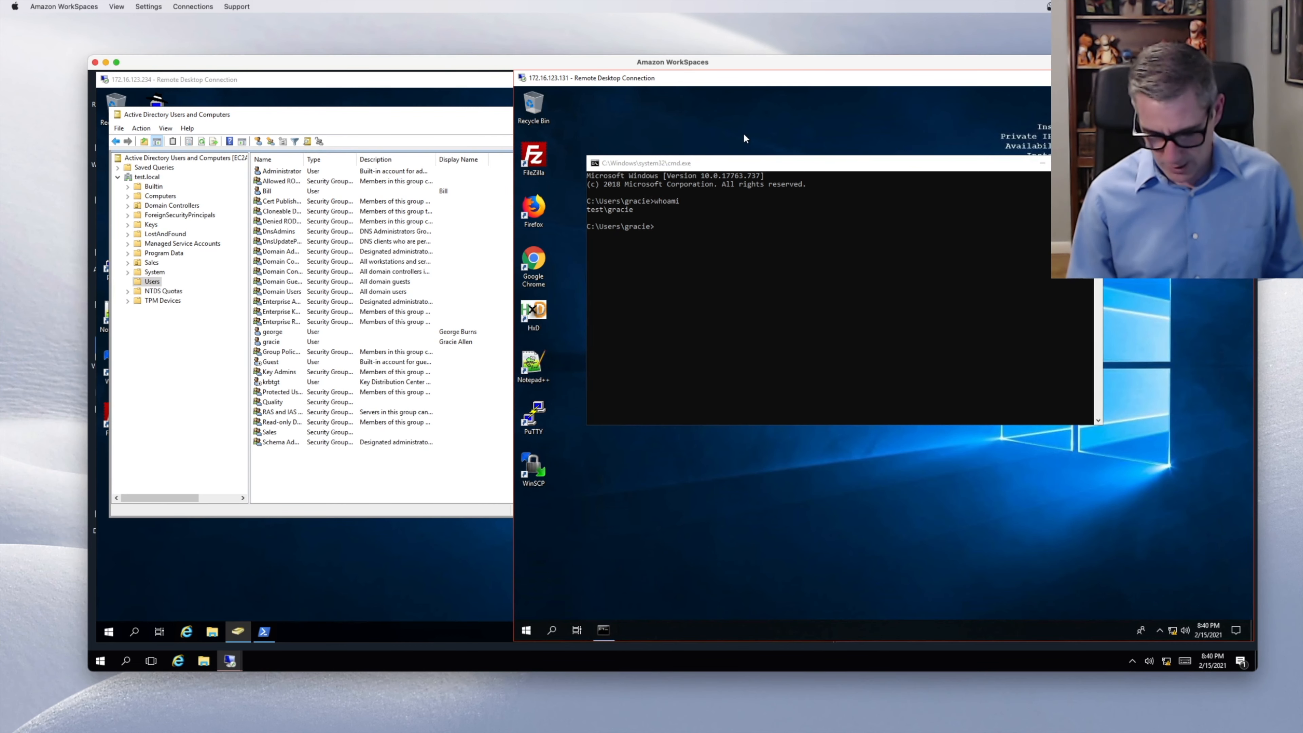
- On the Windows 10 client, try changing the signed-in user's password to a short new password
key(ctrl+alt+End)
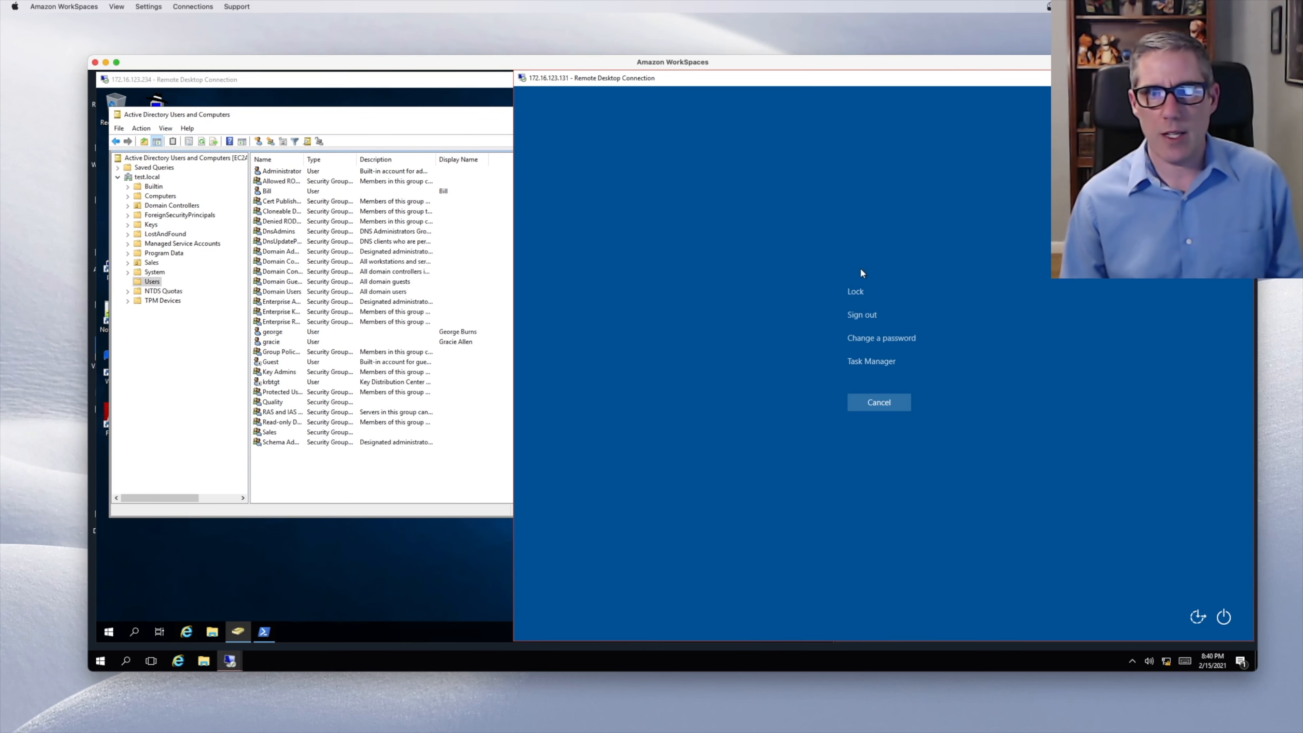
click(895, 338)
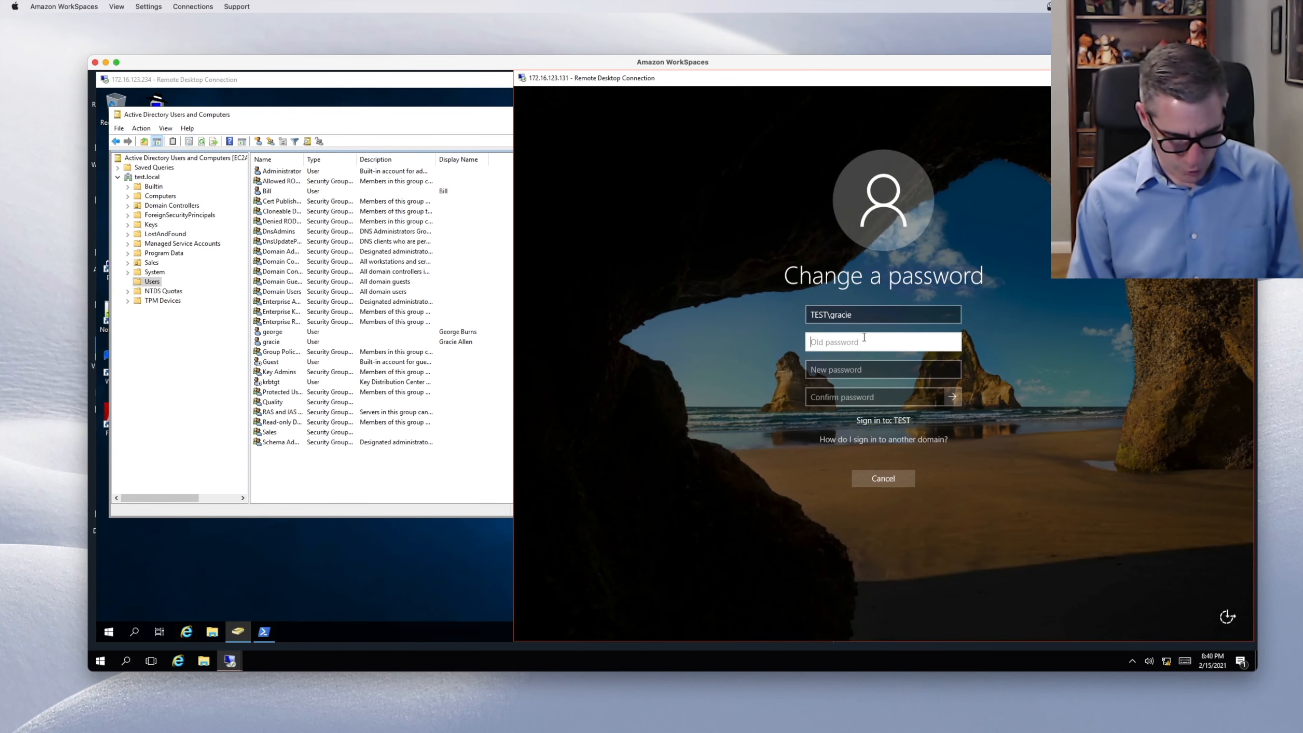
text(*************)
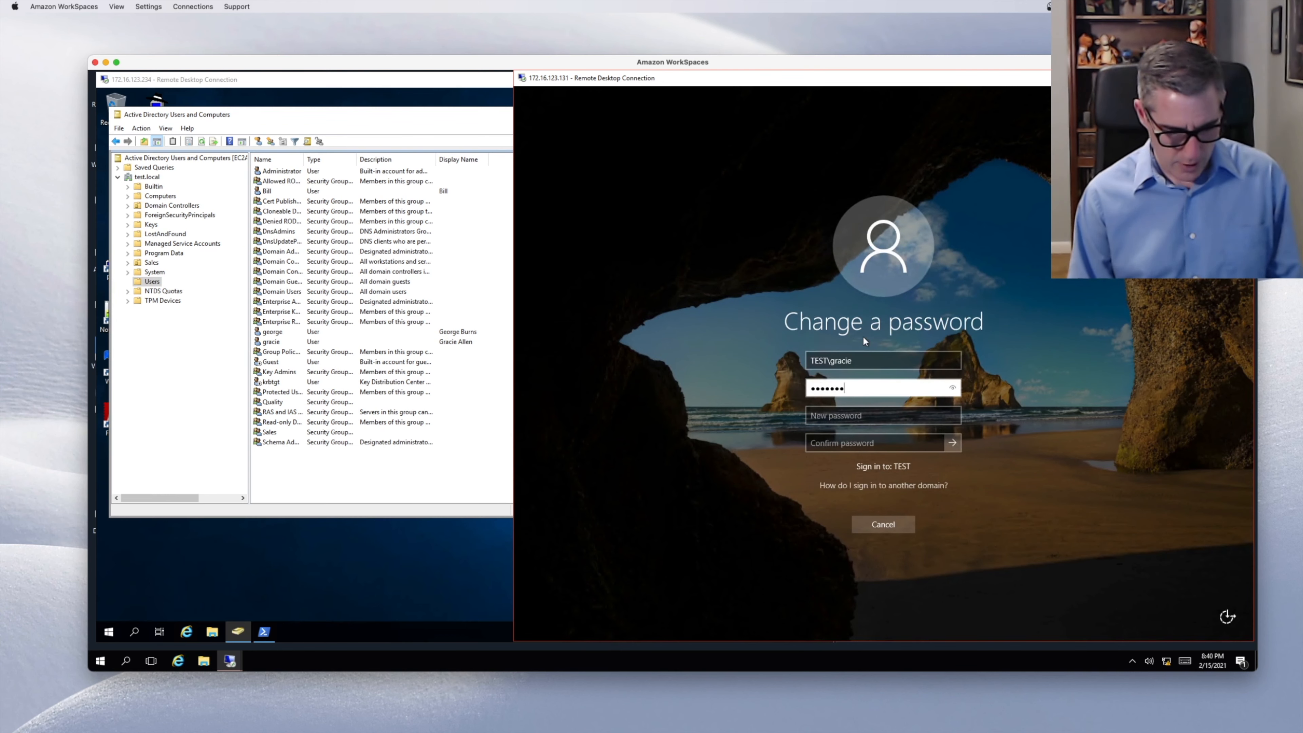
key(Tab)
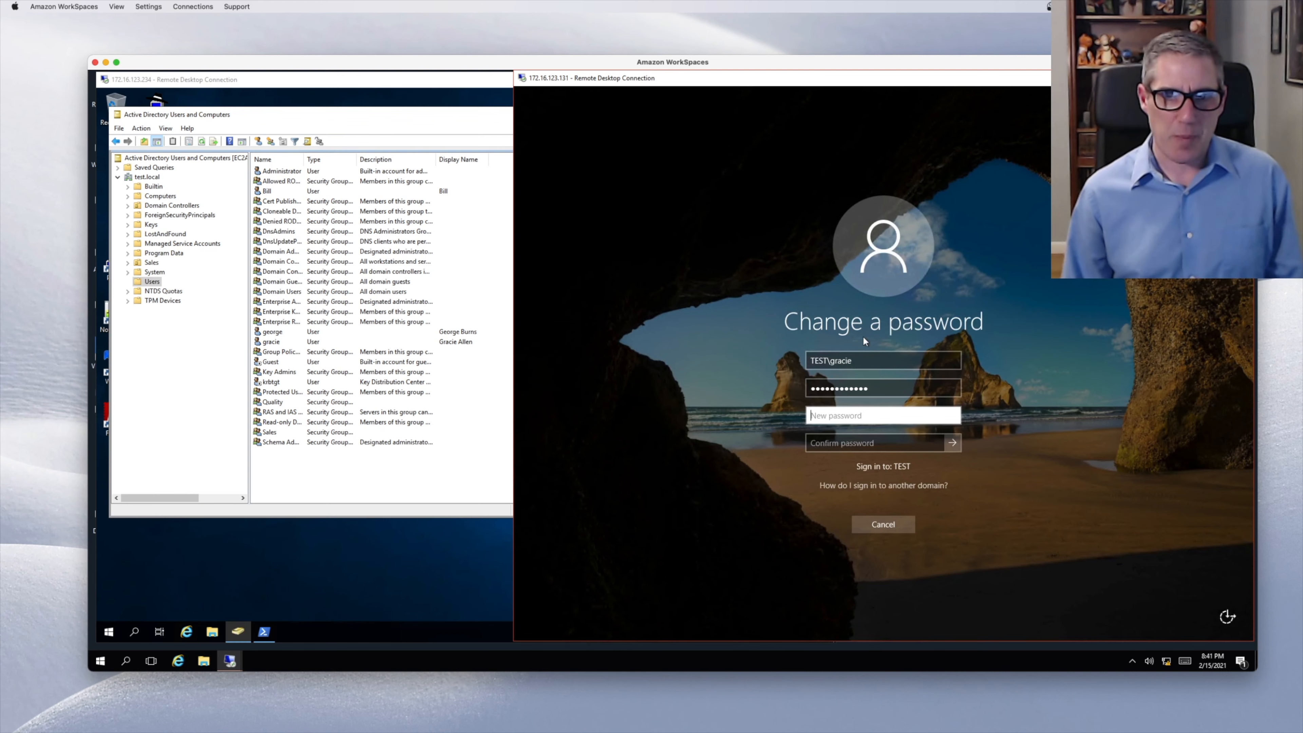
text(****)
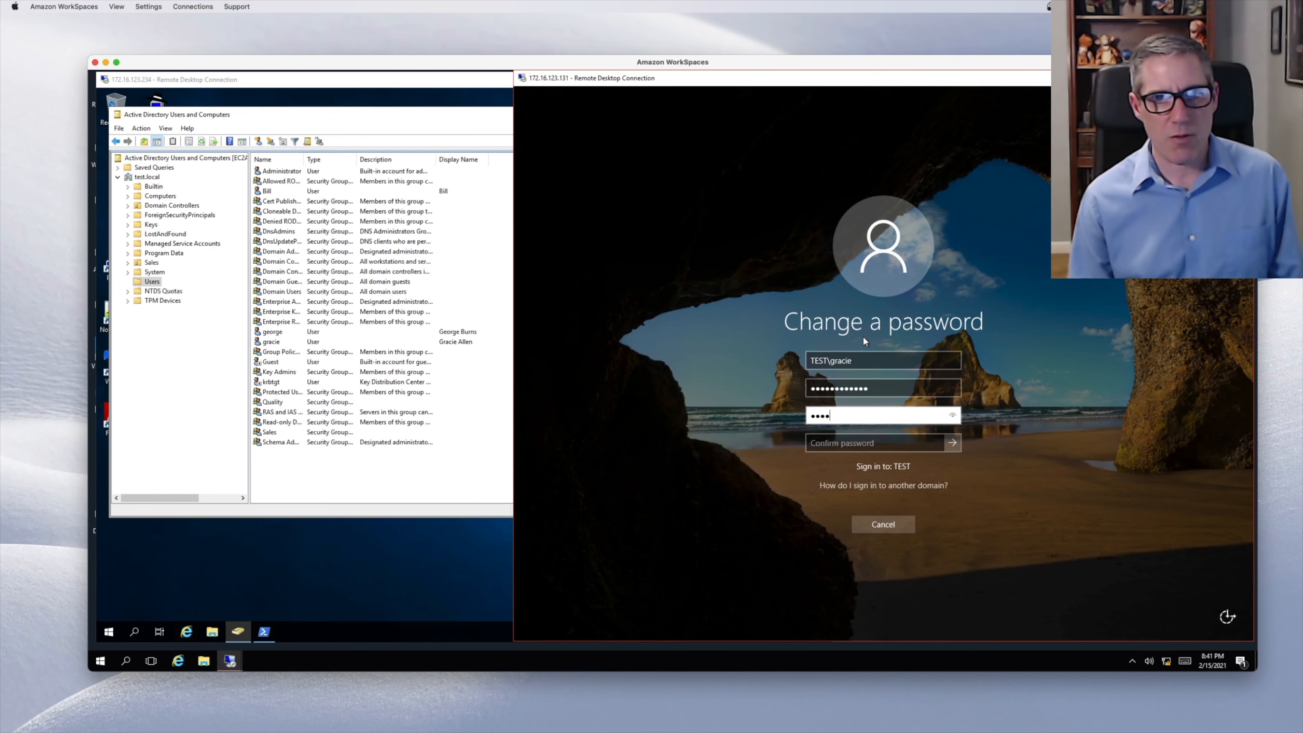
key(Tab)
text(***)
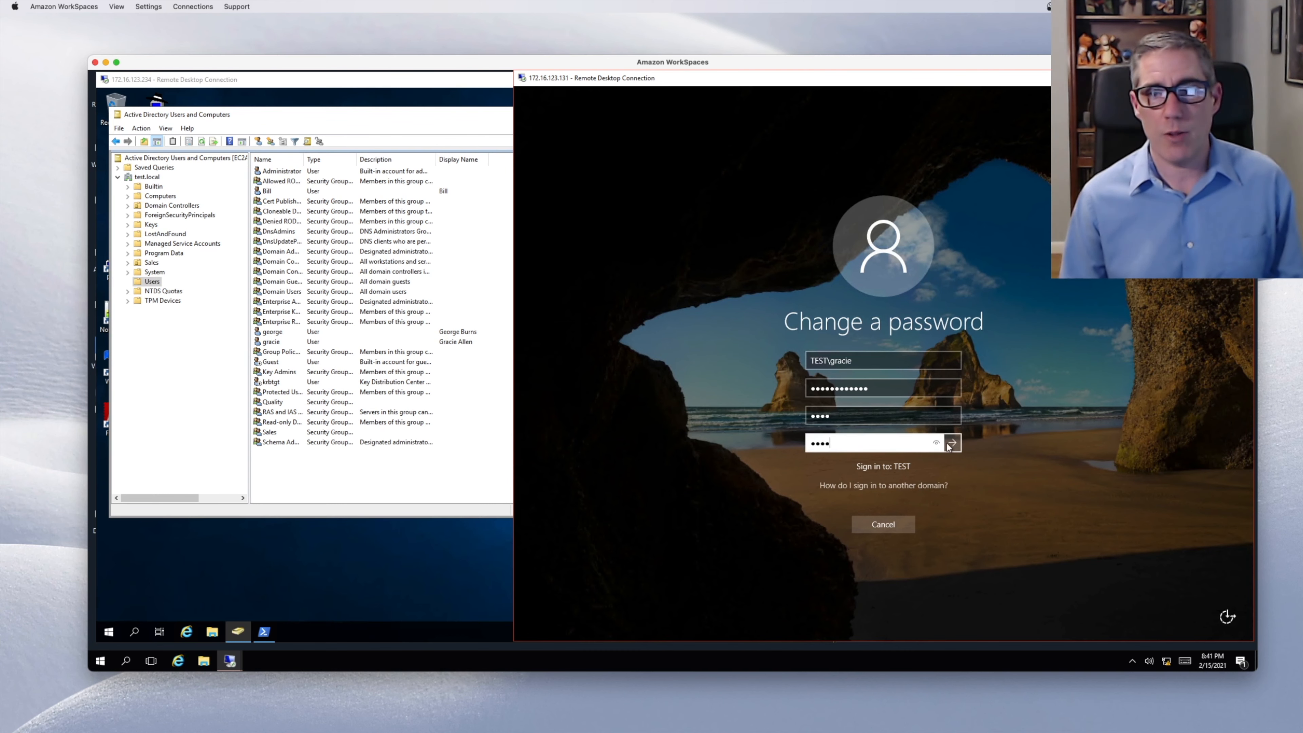
click(938, 443)
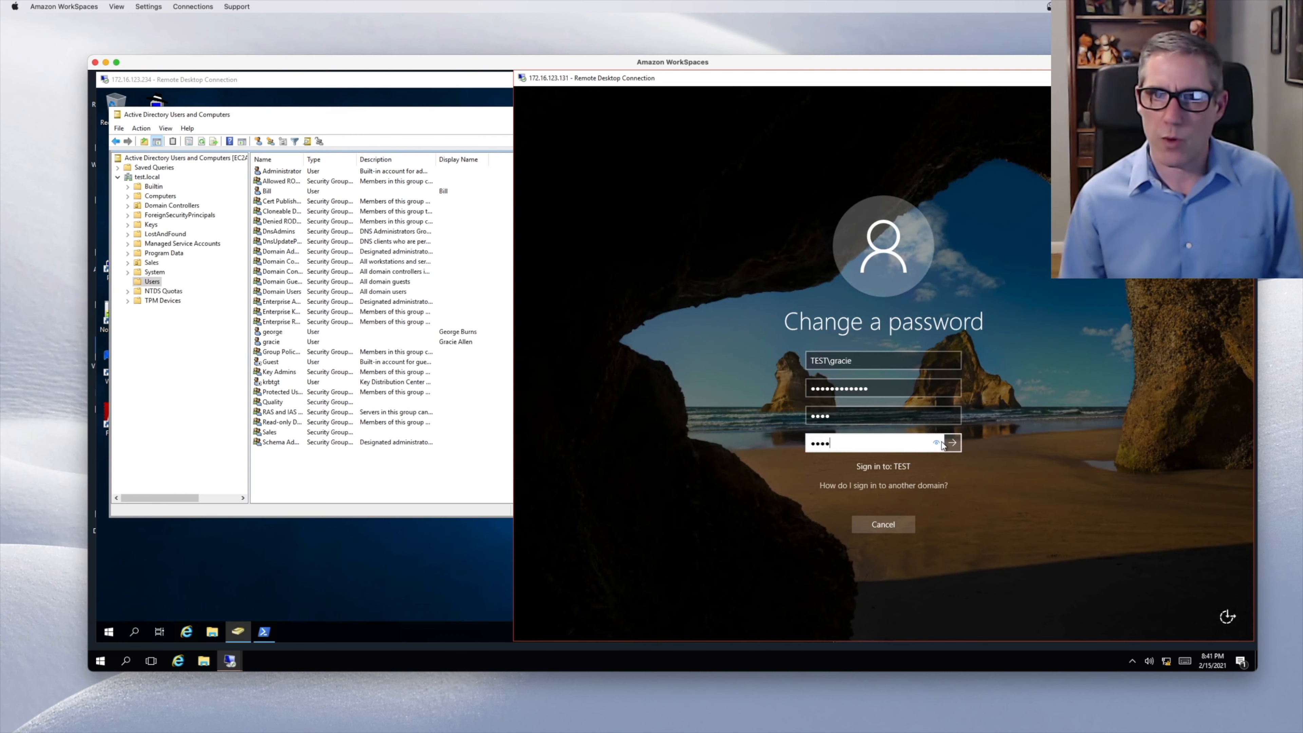
click(952, 443)
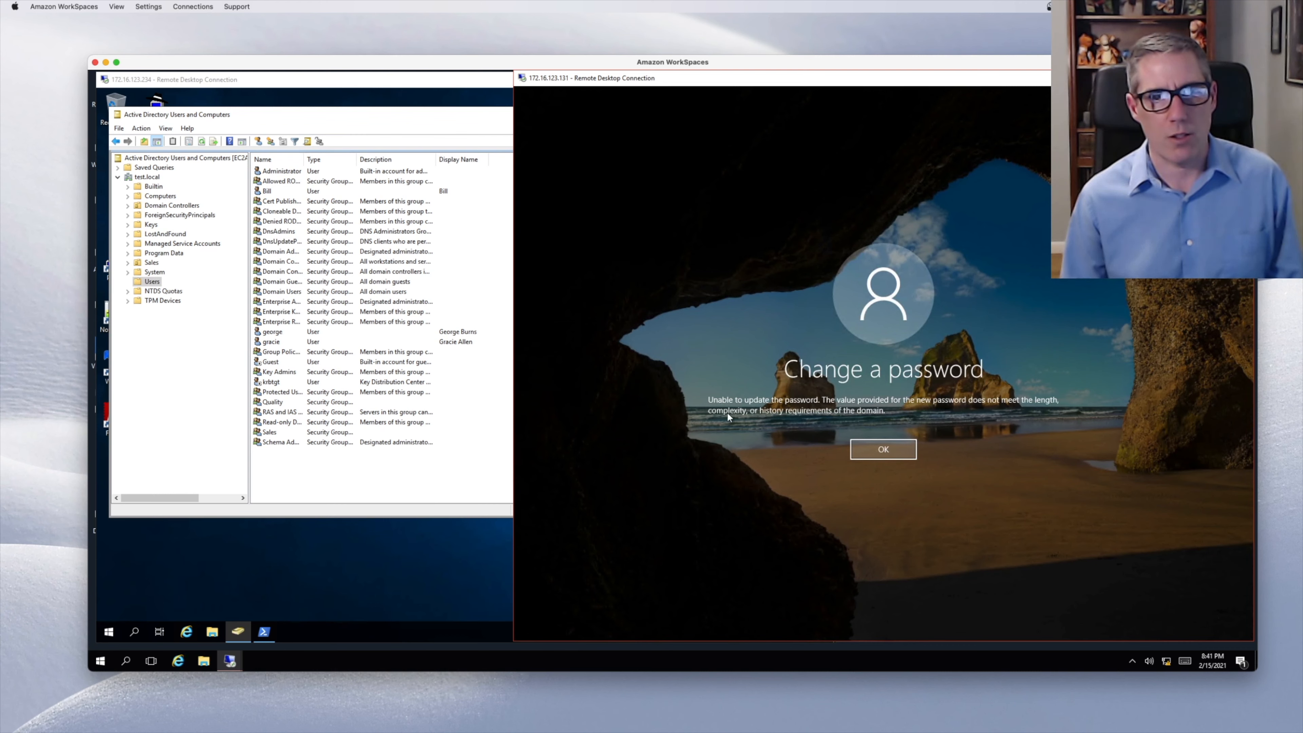
- Dismiss the weak-password rejection, back out of the security screen, and return to the server session
click(881, 451)
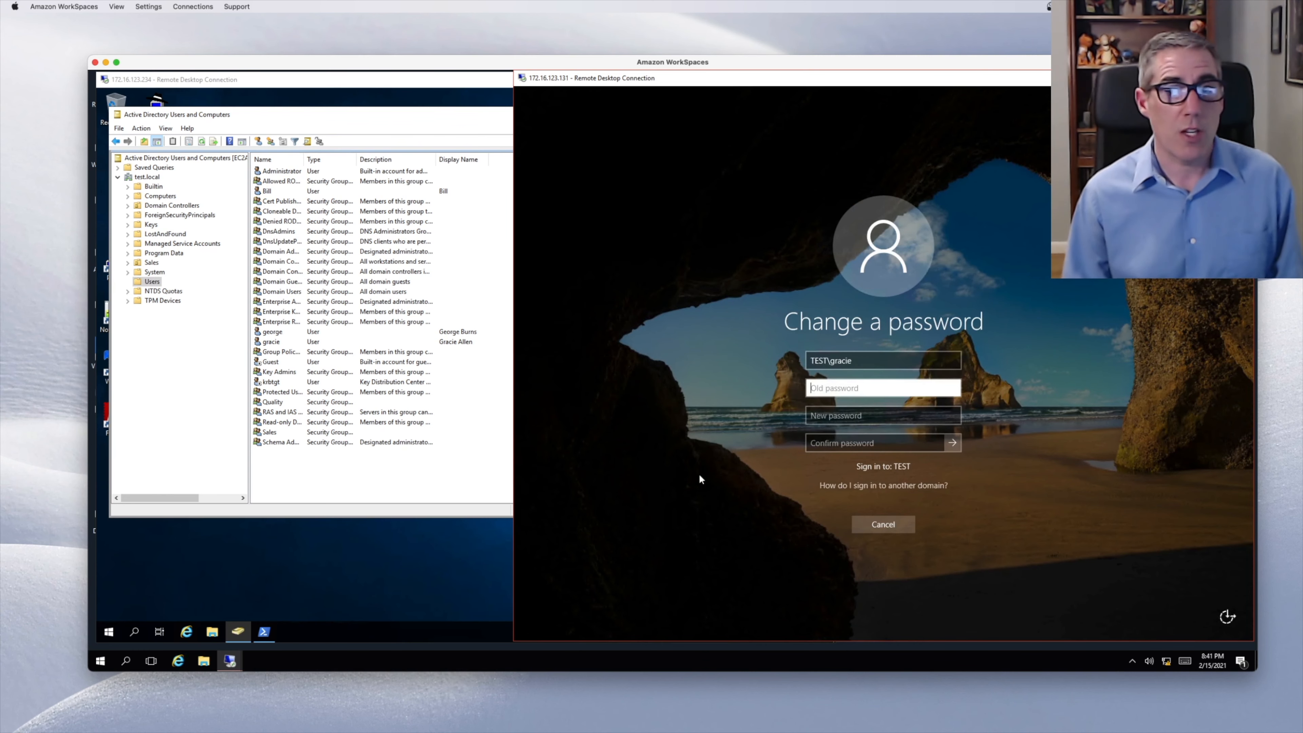
click(879, 523)
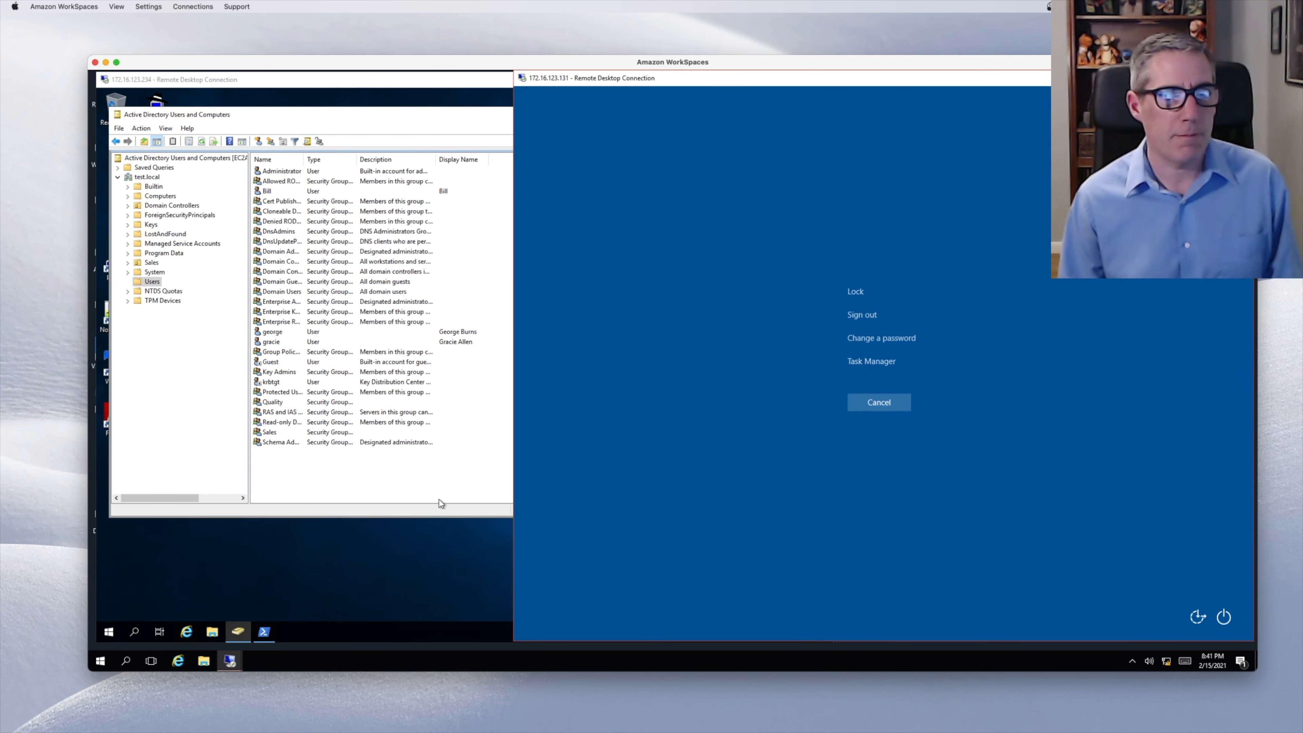
click(859, 400)
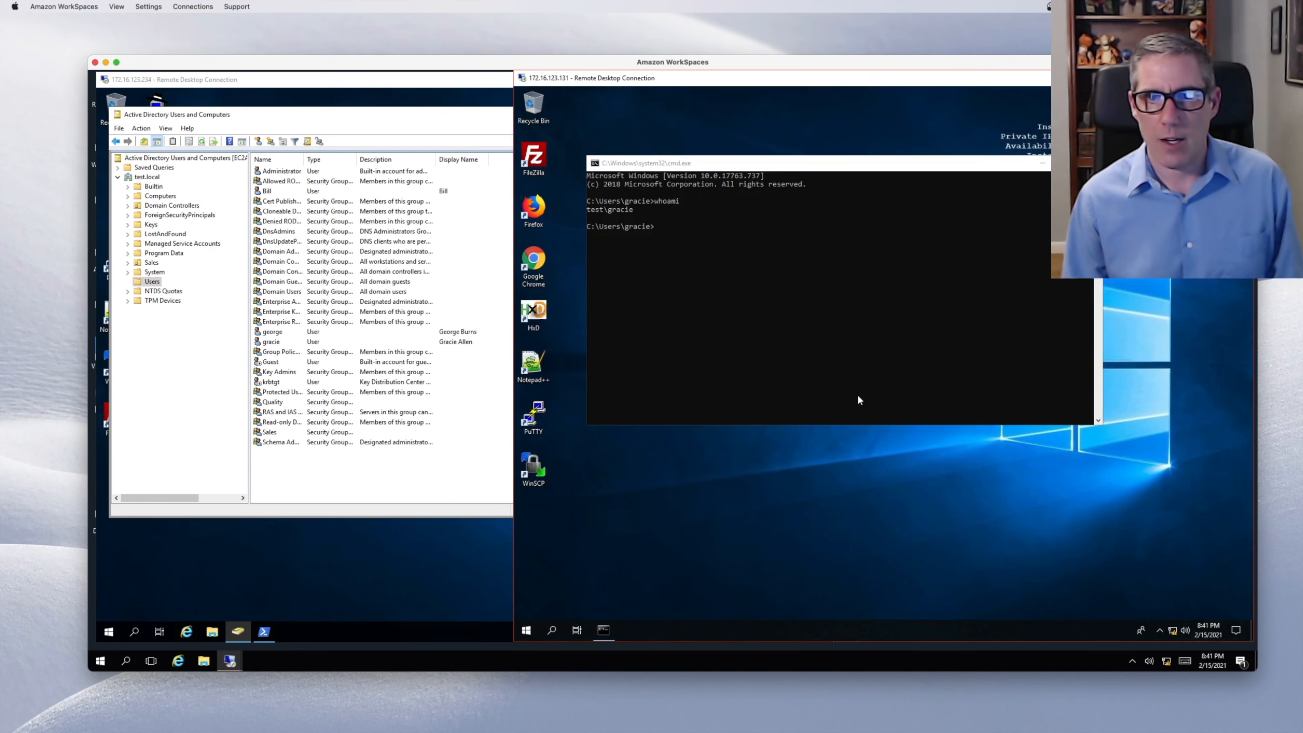
click(268, 575)
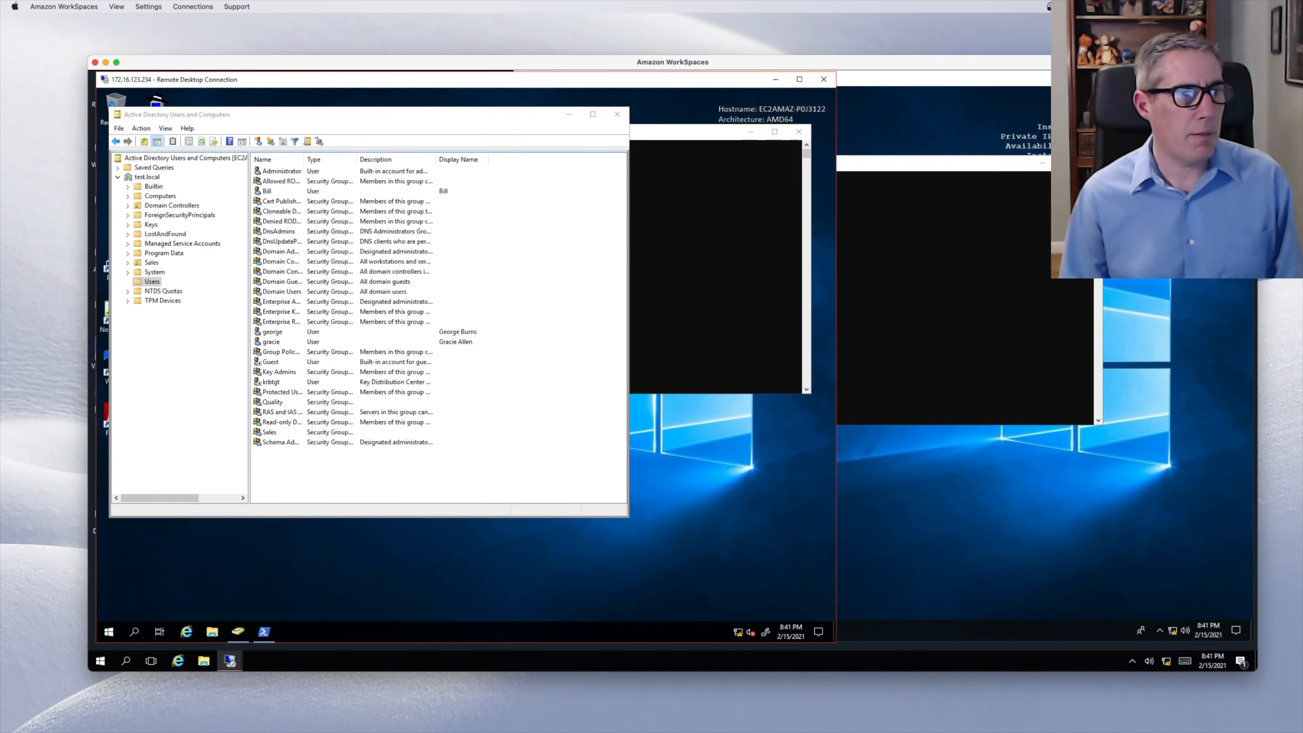
- Launch Group Policy Management via a 'group' search, enlarge its window, and select the test.local domain
click(109, 632)
text(group)
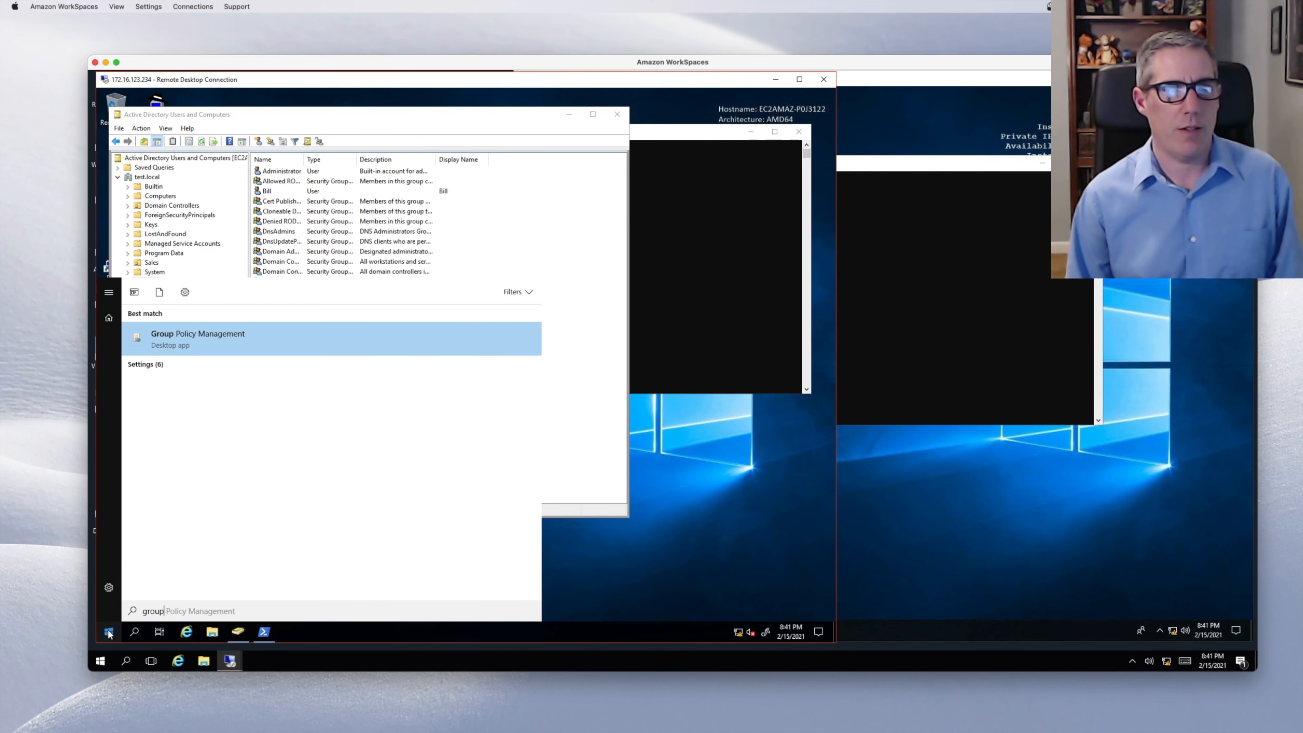
key(Return)
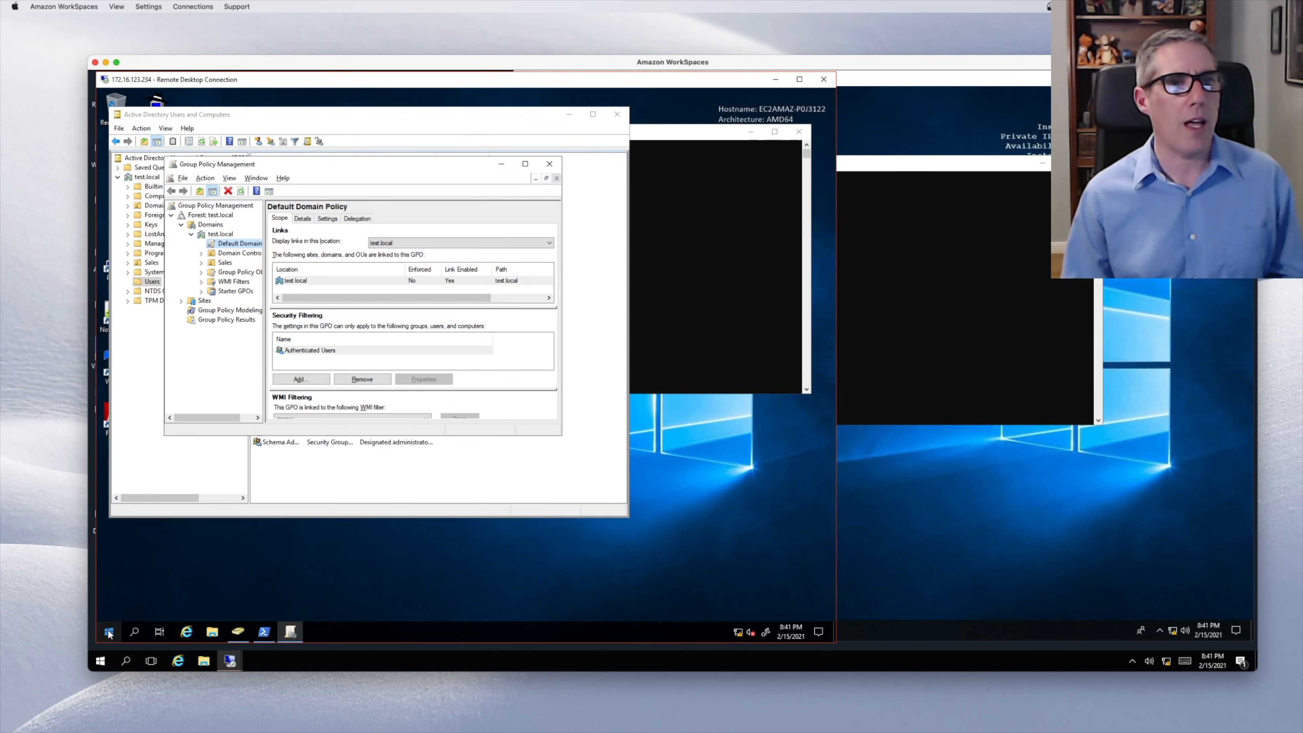
drag(261, 159, 205, 110)
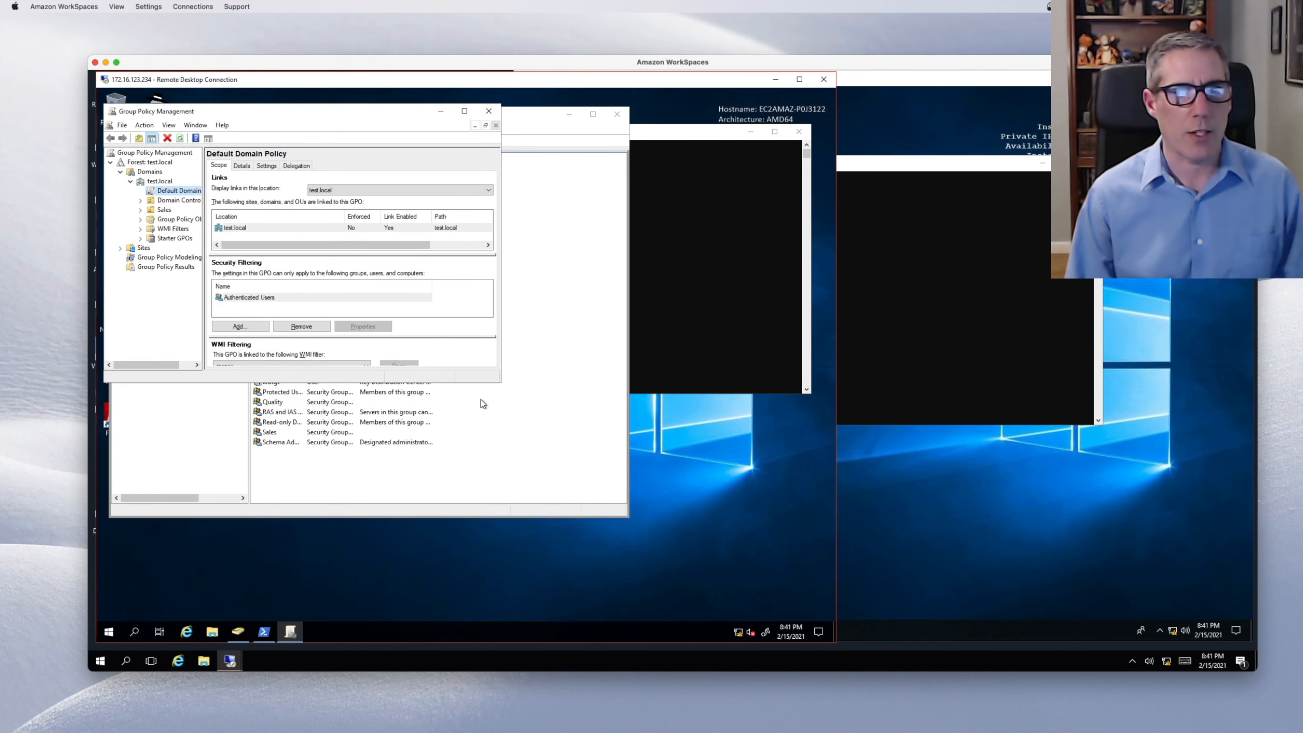
drag(499, 381, 780, 562)
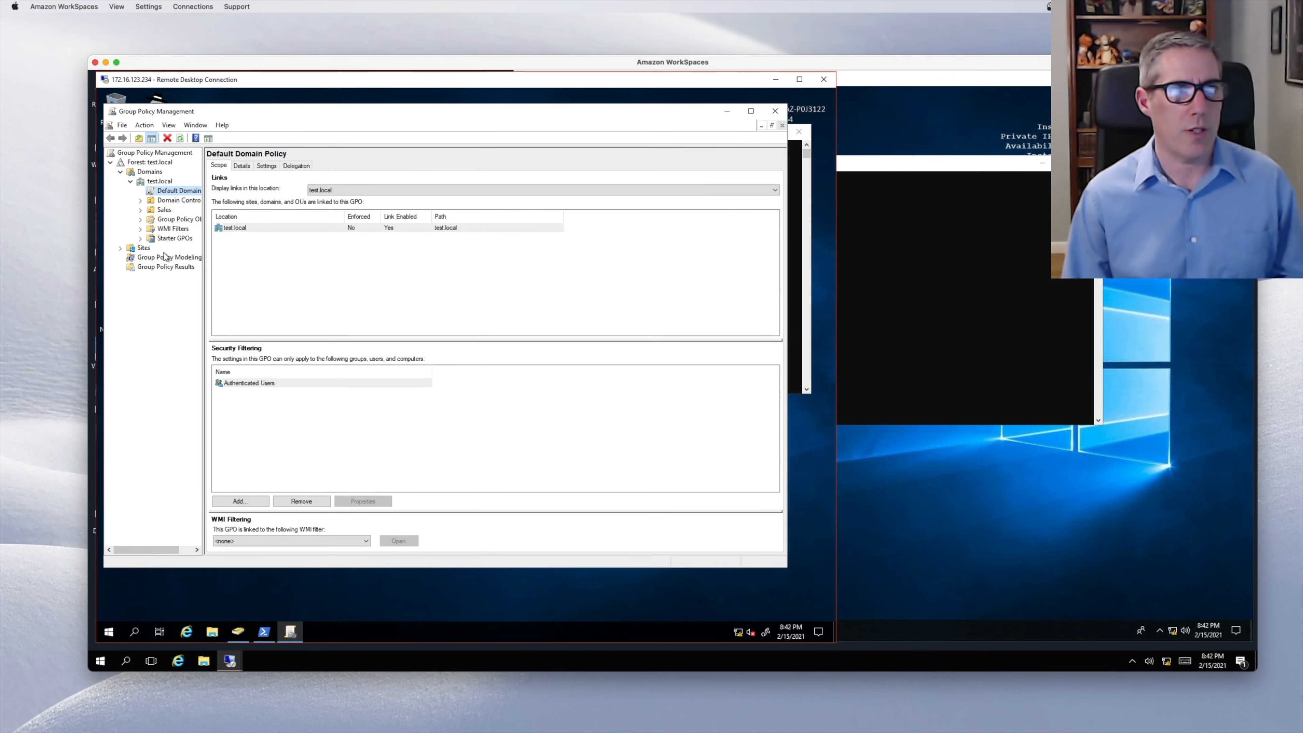
click(156, 182)
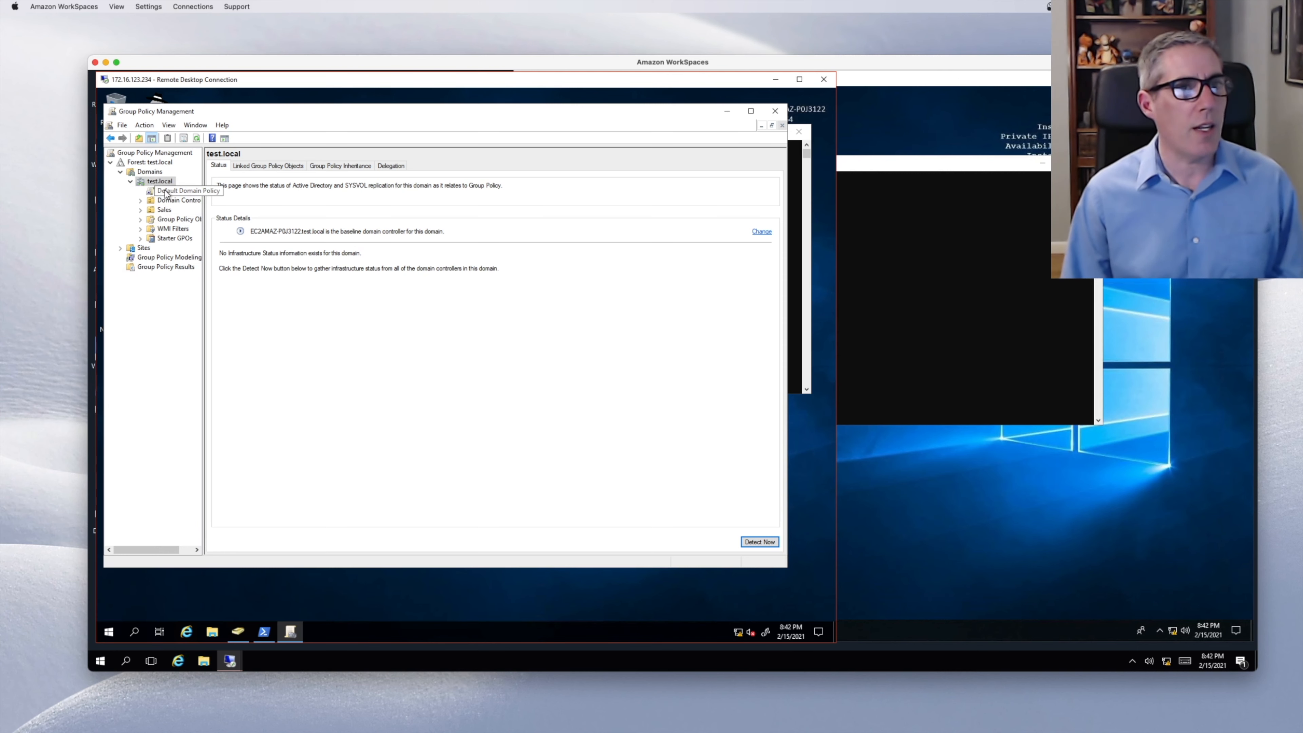
- Check Domain Controllers, then select the Default Domain Policy link under test.local and acknowledge the link warning
click(140, 200)
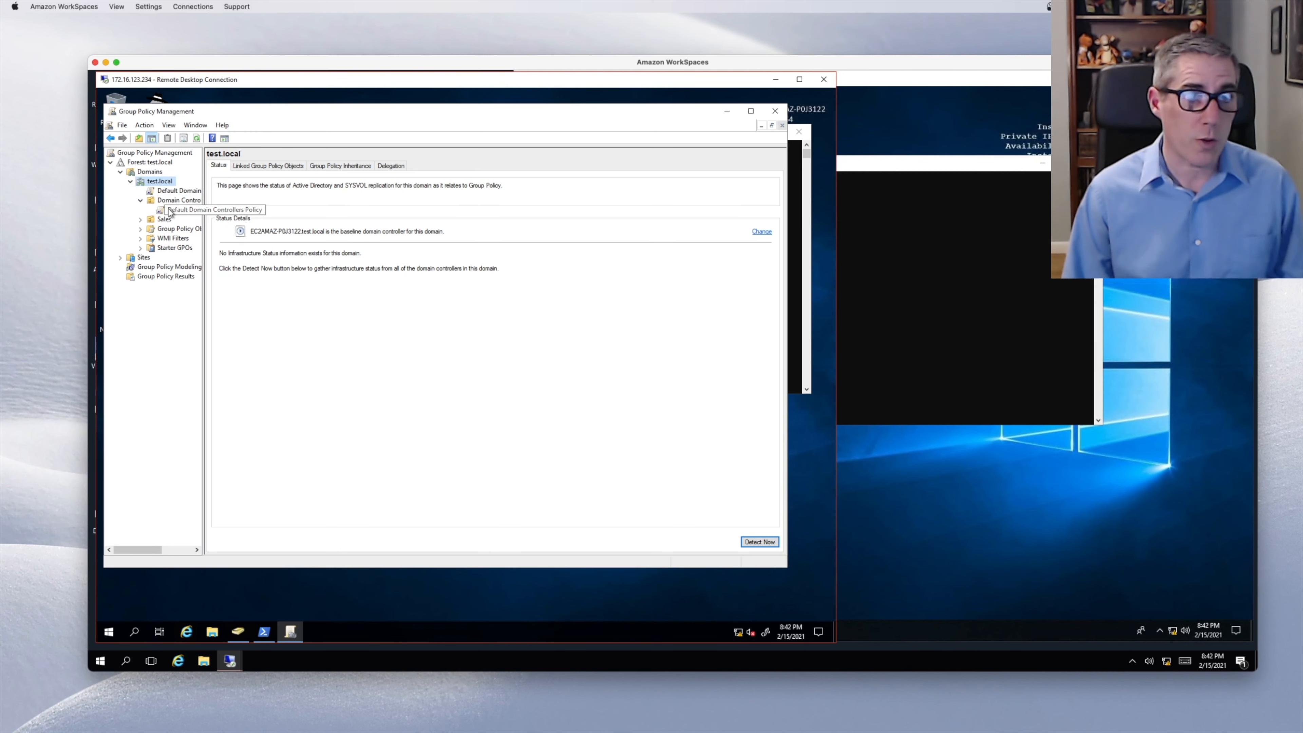
click(141, 201)
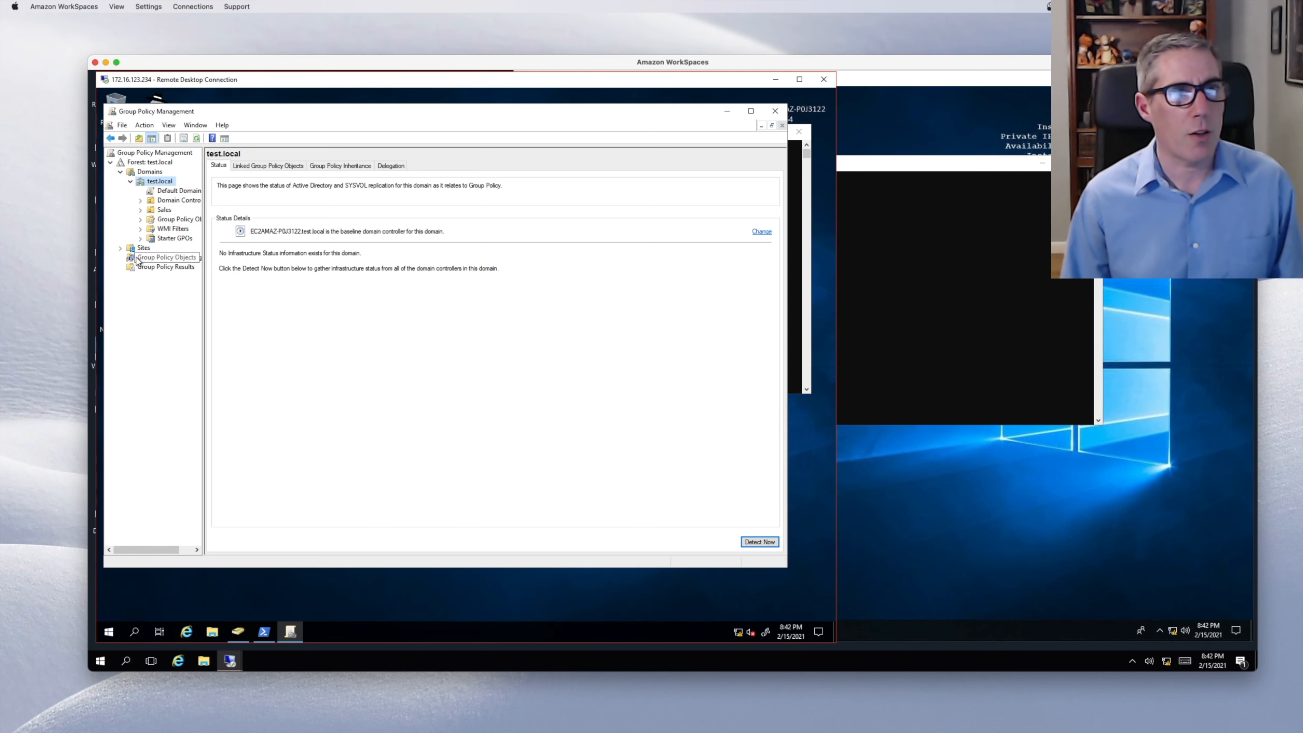
click(169, 190)
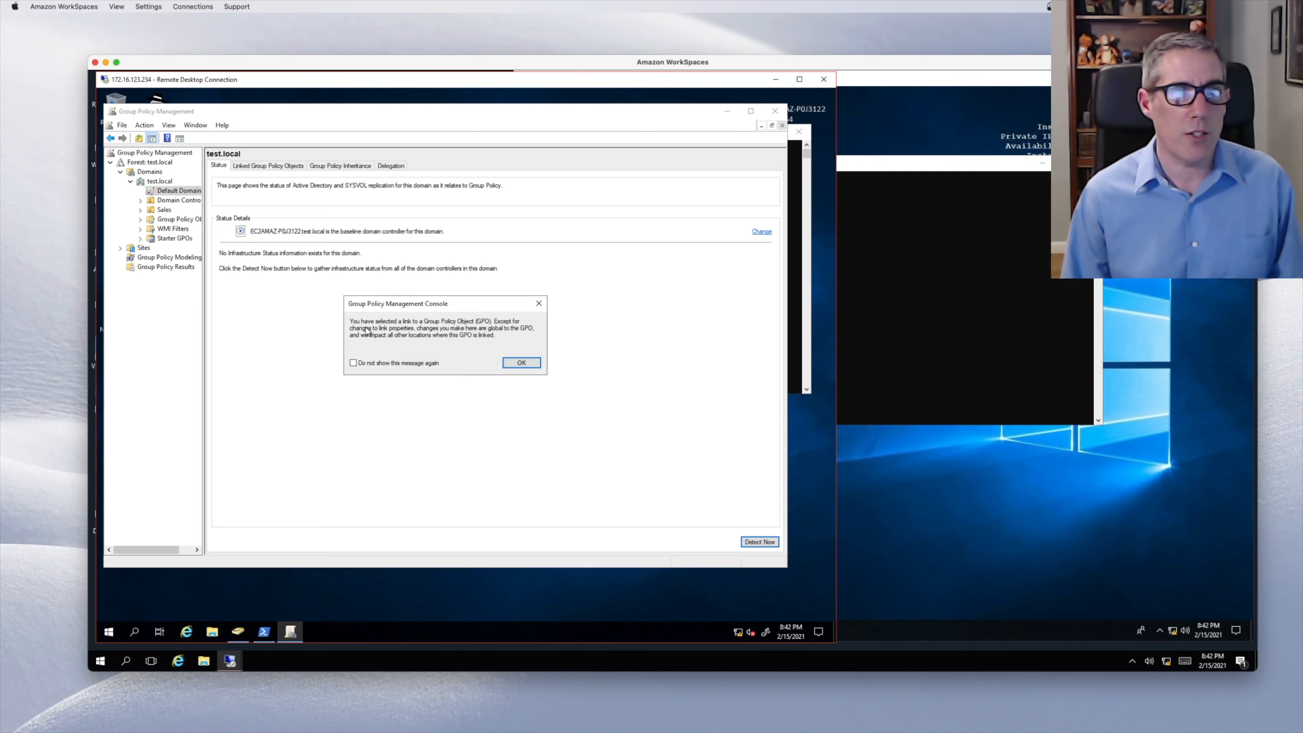
click(522, 362)
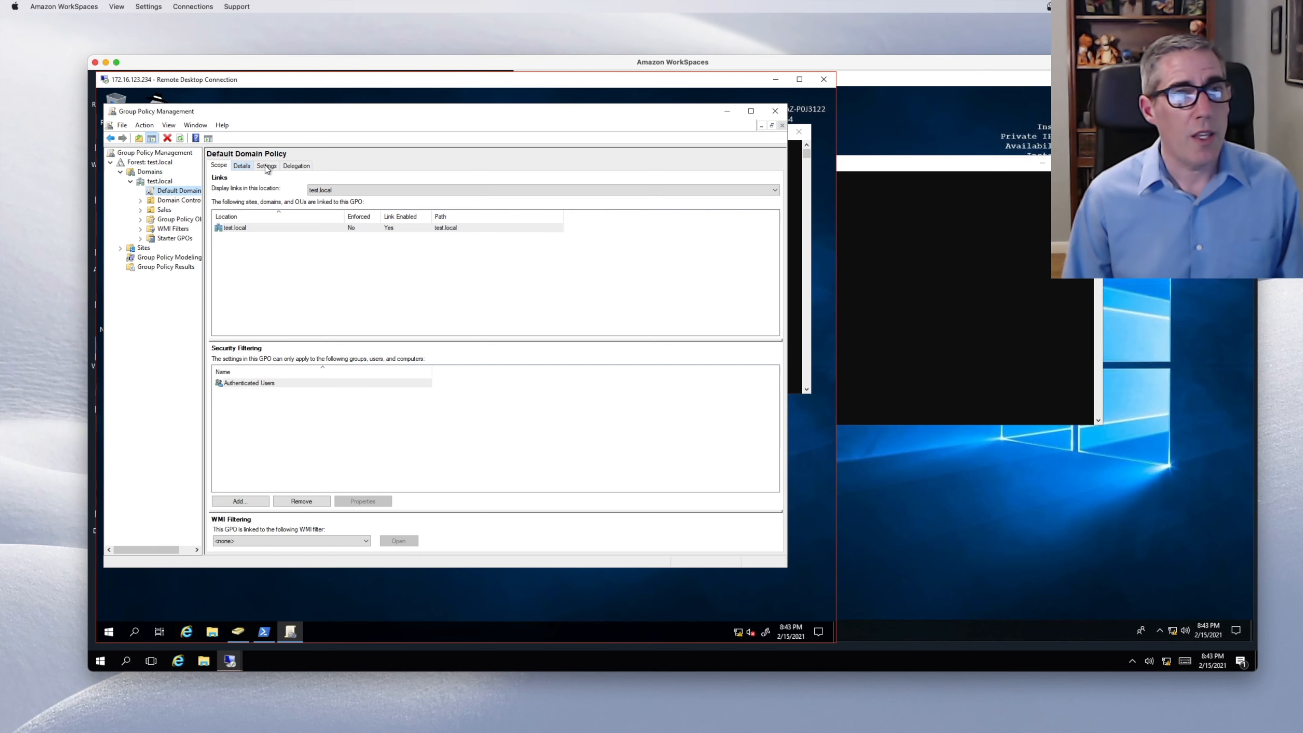
- Open the Default Domain Policy's Settings report, adding the blocked content as trusted
click(248, 167)
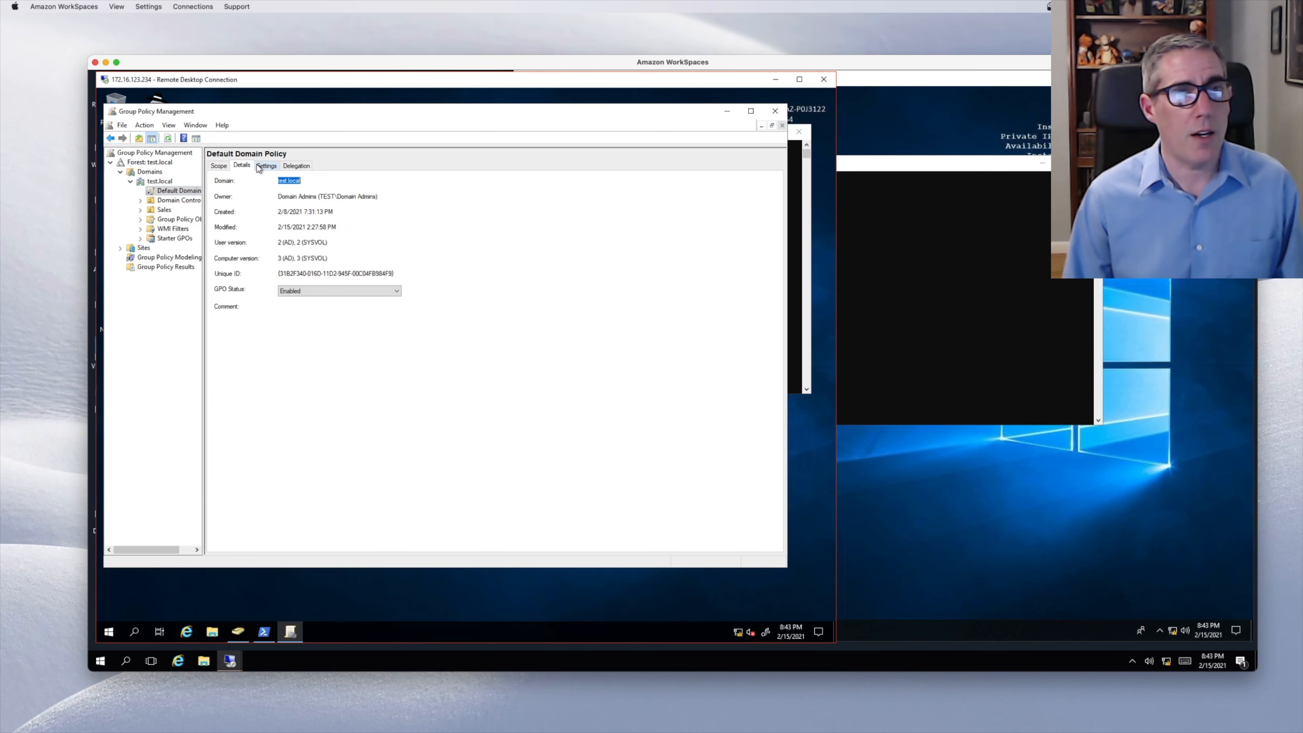
click(260, 166)
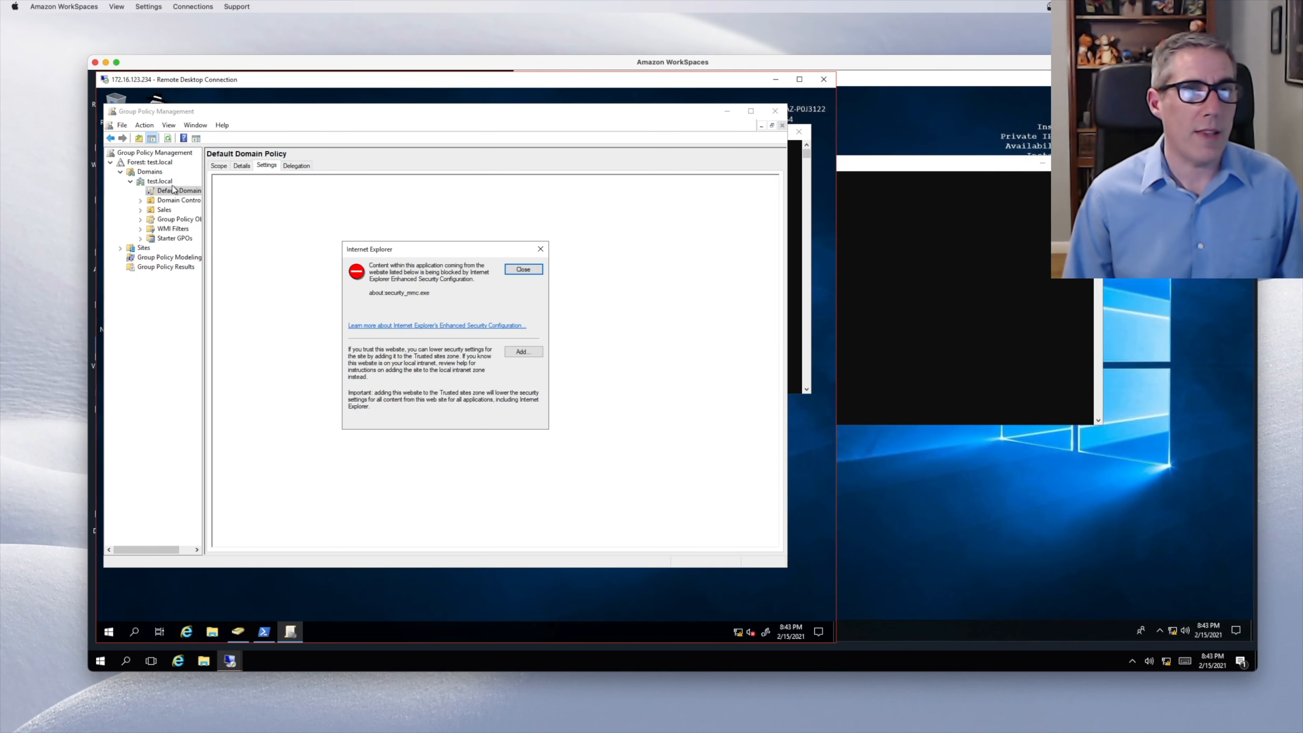
click(523, 352)
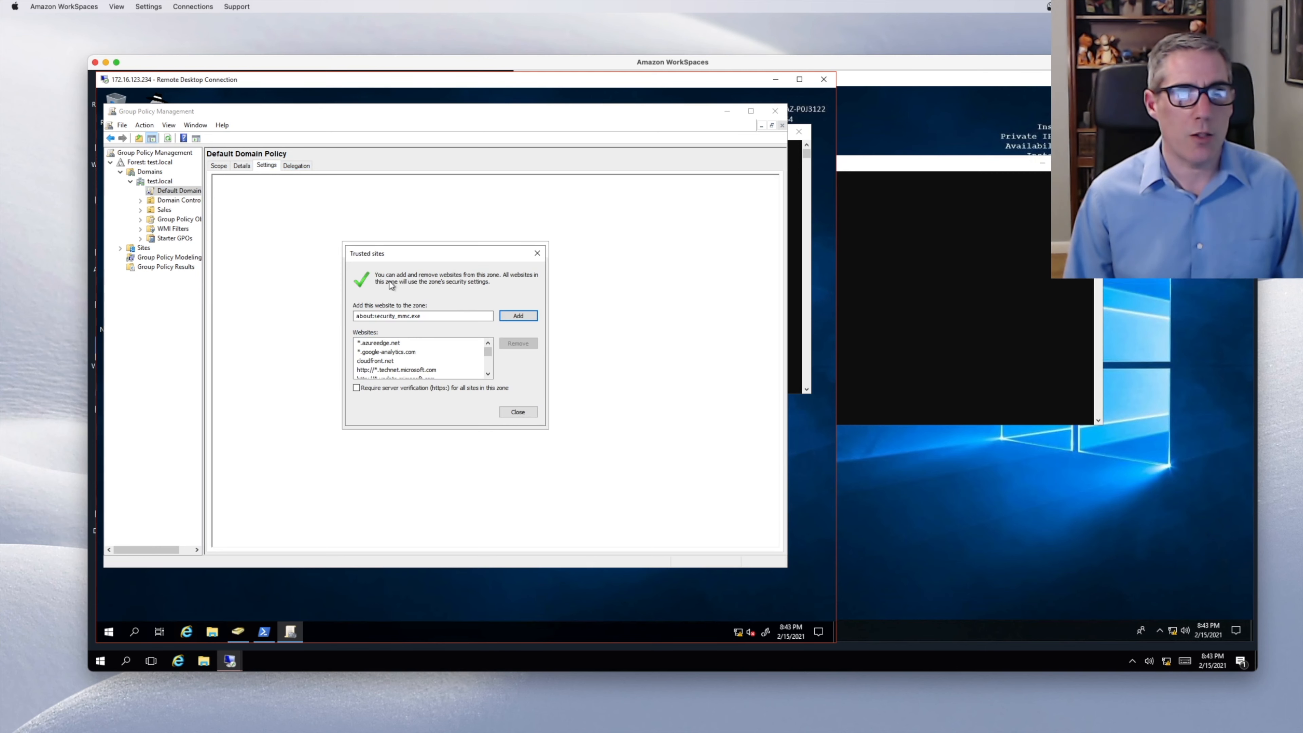
click(527, 414)
click(515, 271)
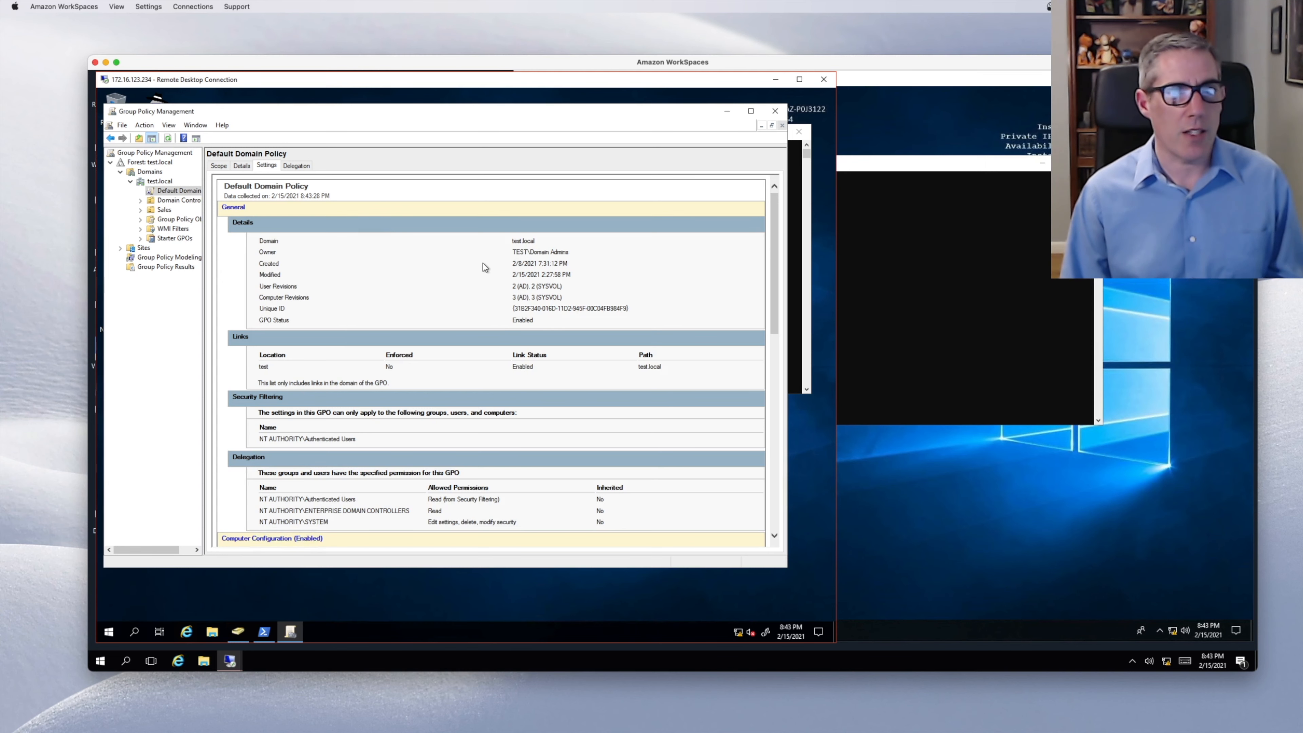
- Scroll the report to Password Policy and point out the 1-day minimum password age
scroll(457, 346, down, 2)
scroll(436, 363, down, 10)
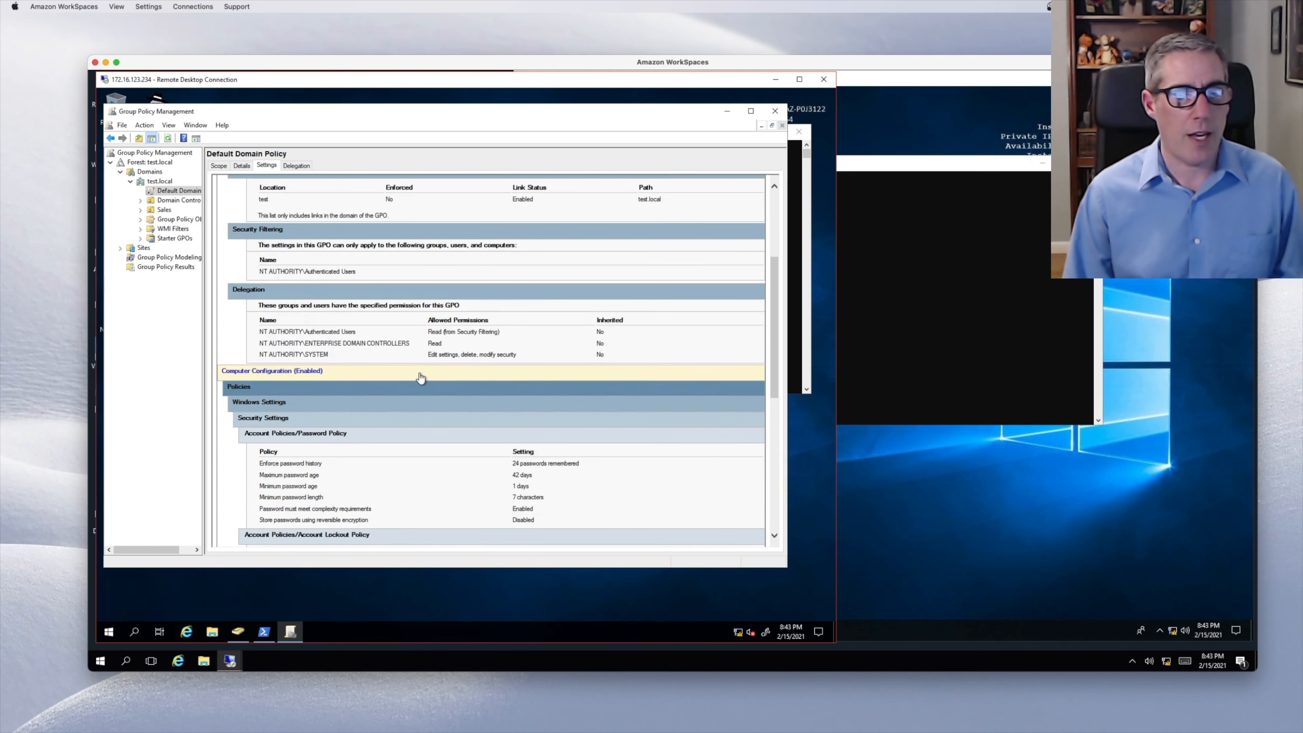
scroll(420, 372, down, 4)
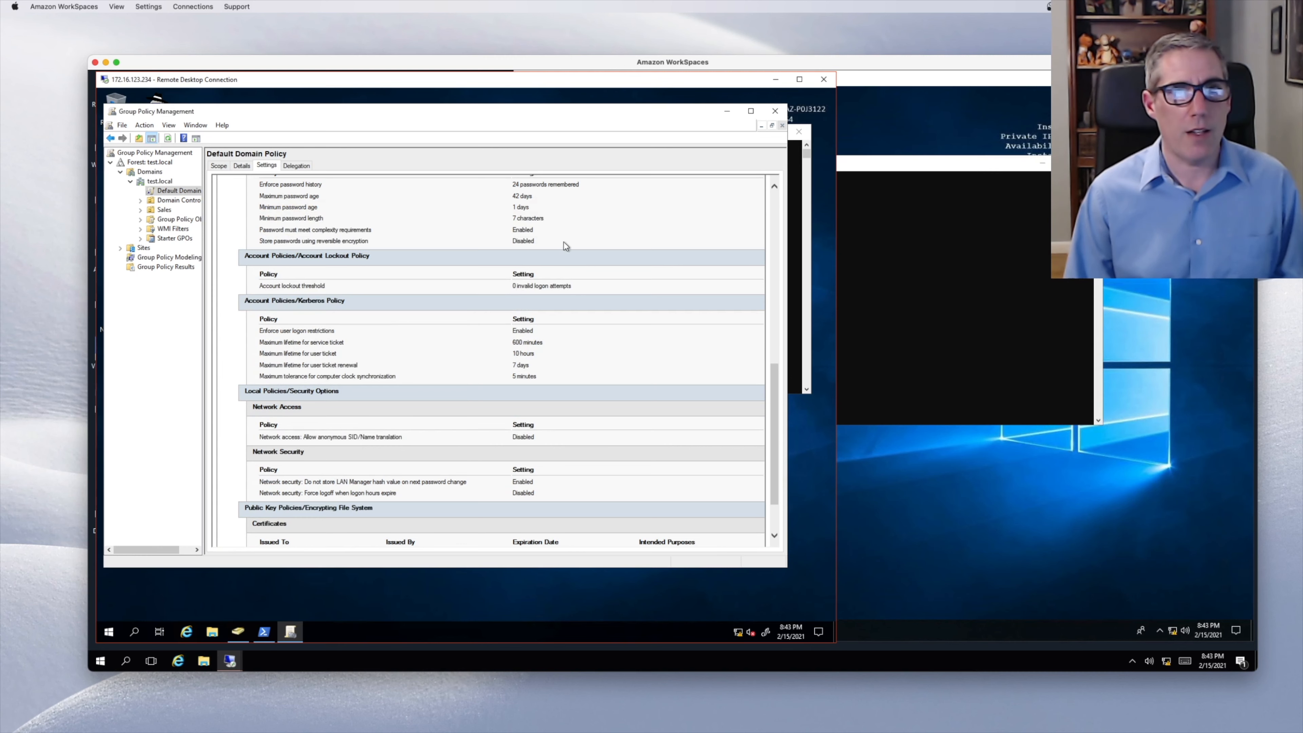
scroll(563, 244, up, 2)
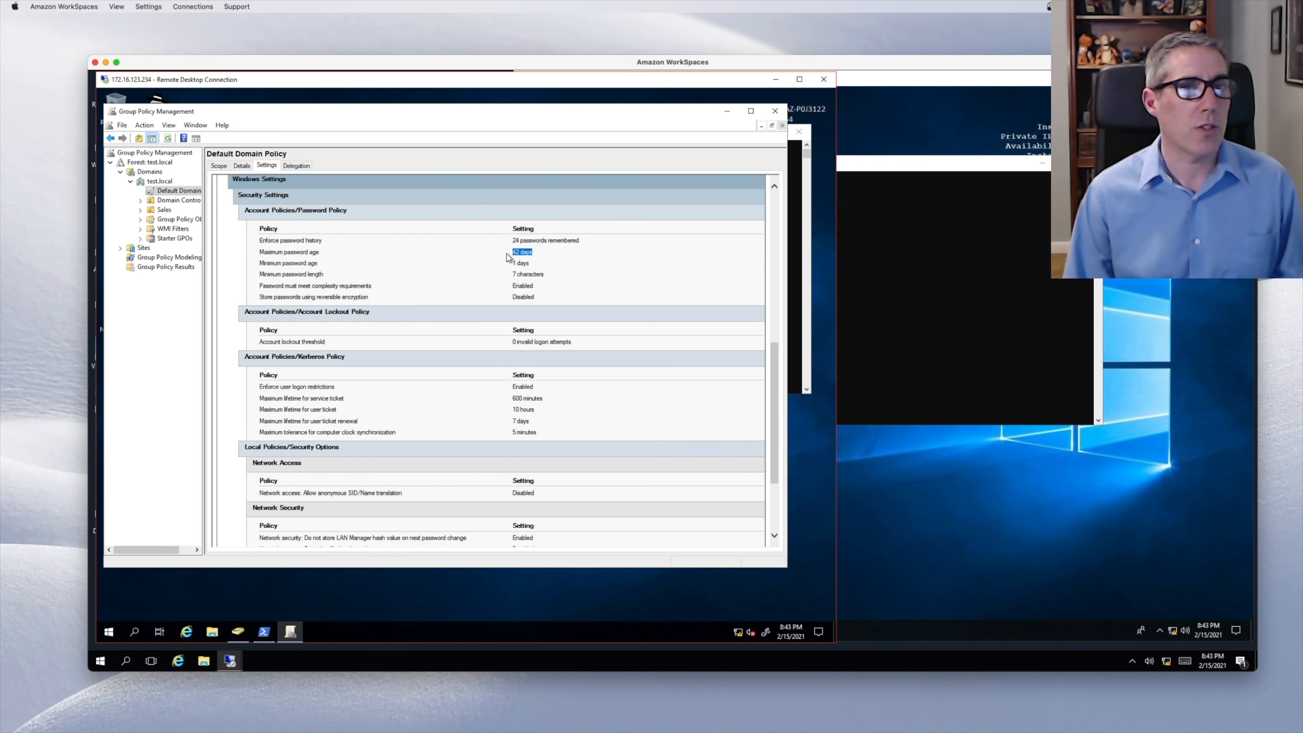
click(516, 263)
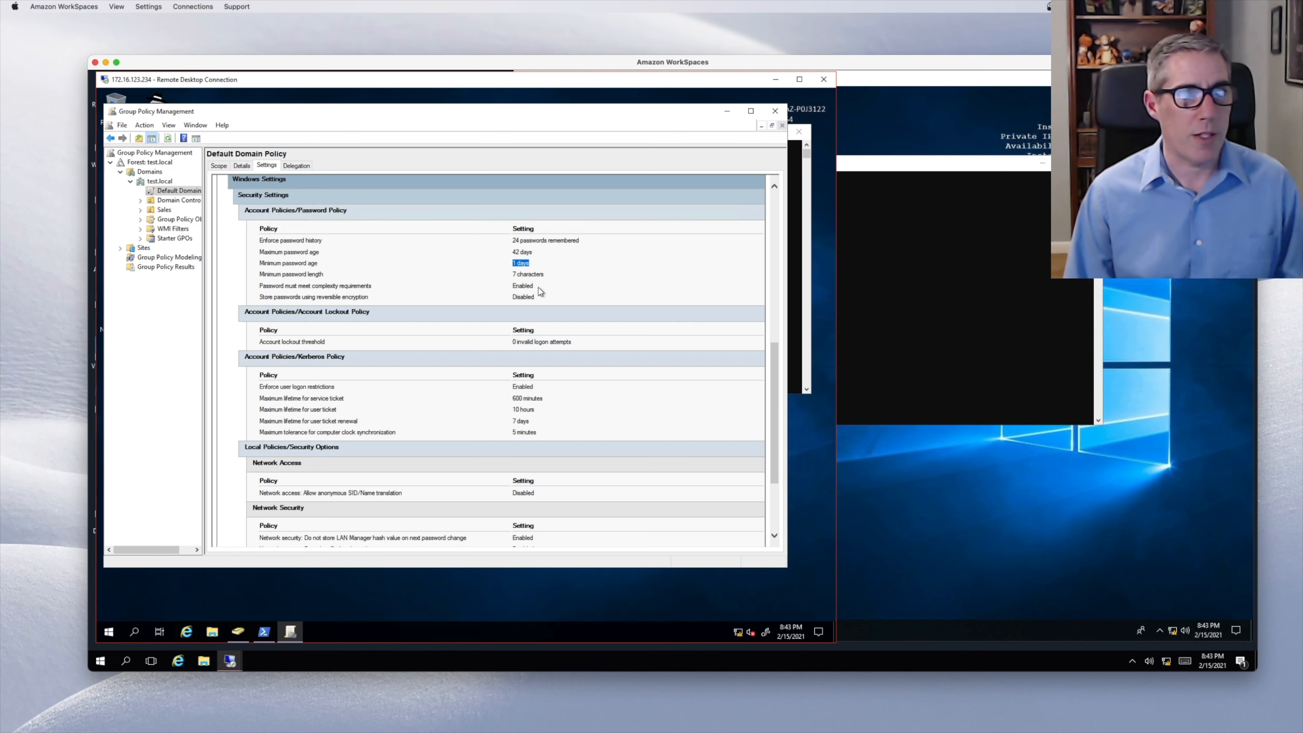
click(513, 287)
double_click(513, 287)
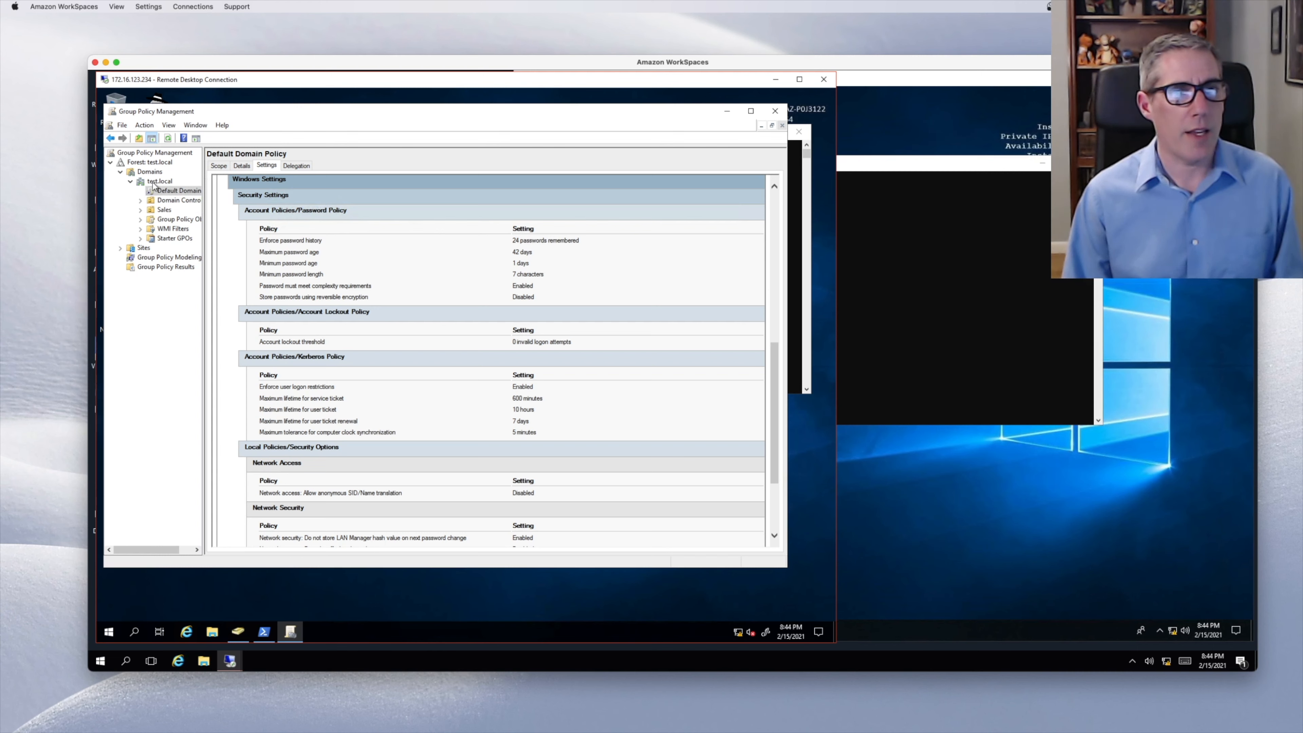
- Edit the Default Domain Policy and enlarge the Group Policy Management Editor window
right_click(173, 191)
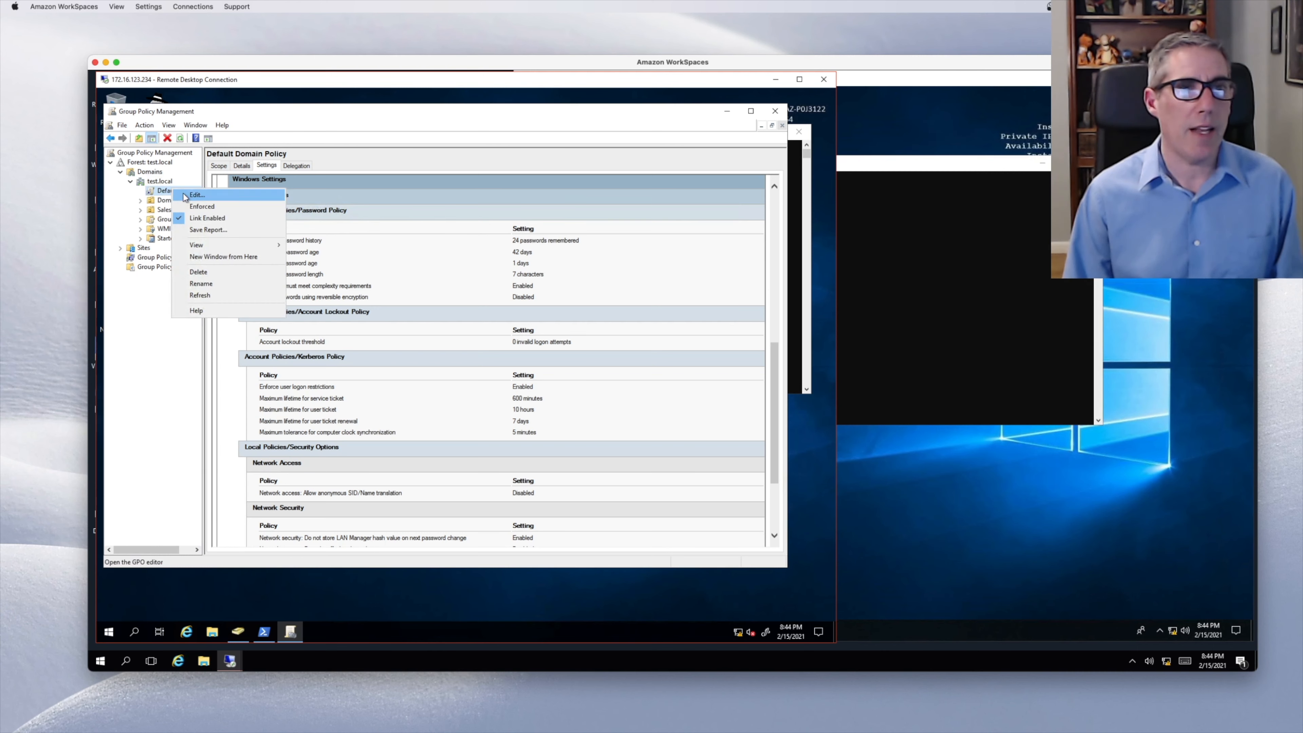
click(196, 196)
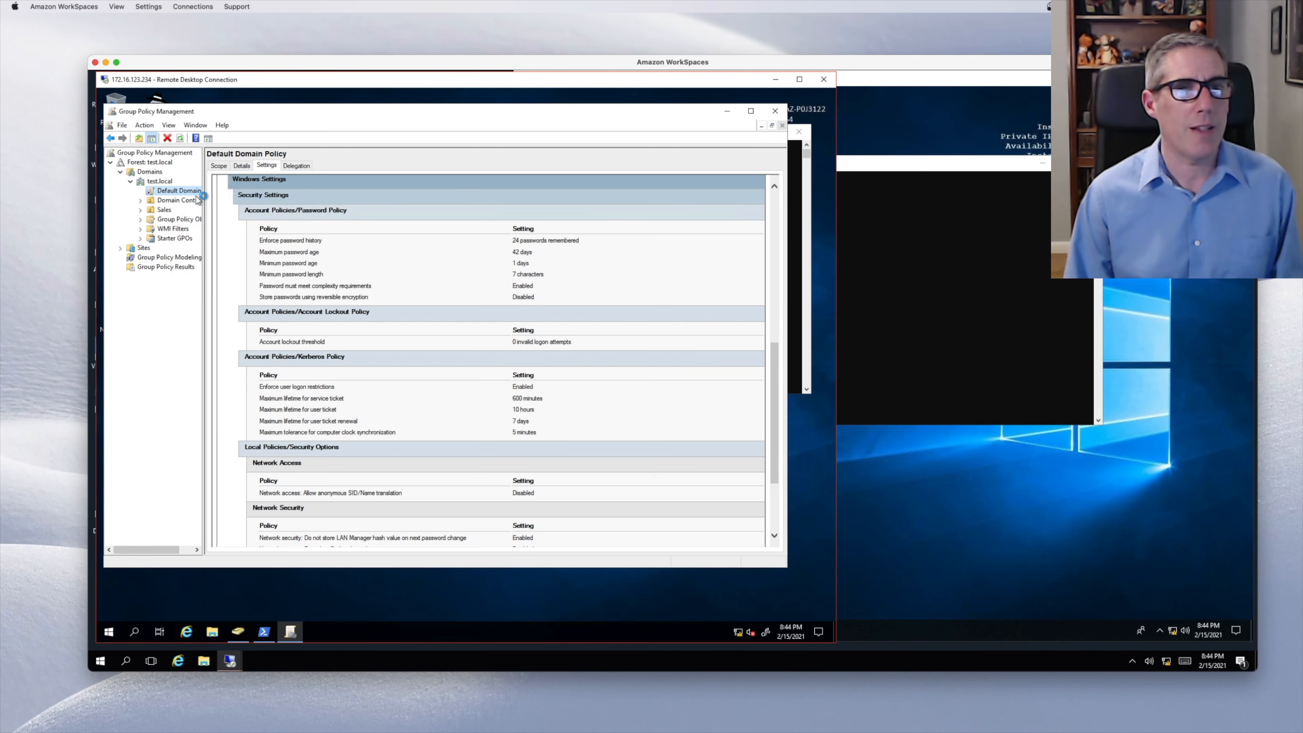
drag(325, 141, 319, 124)
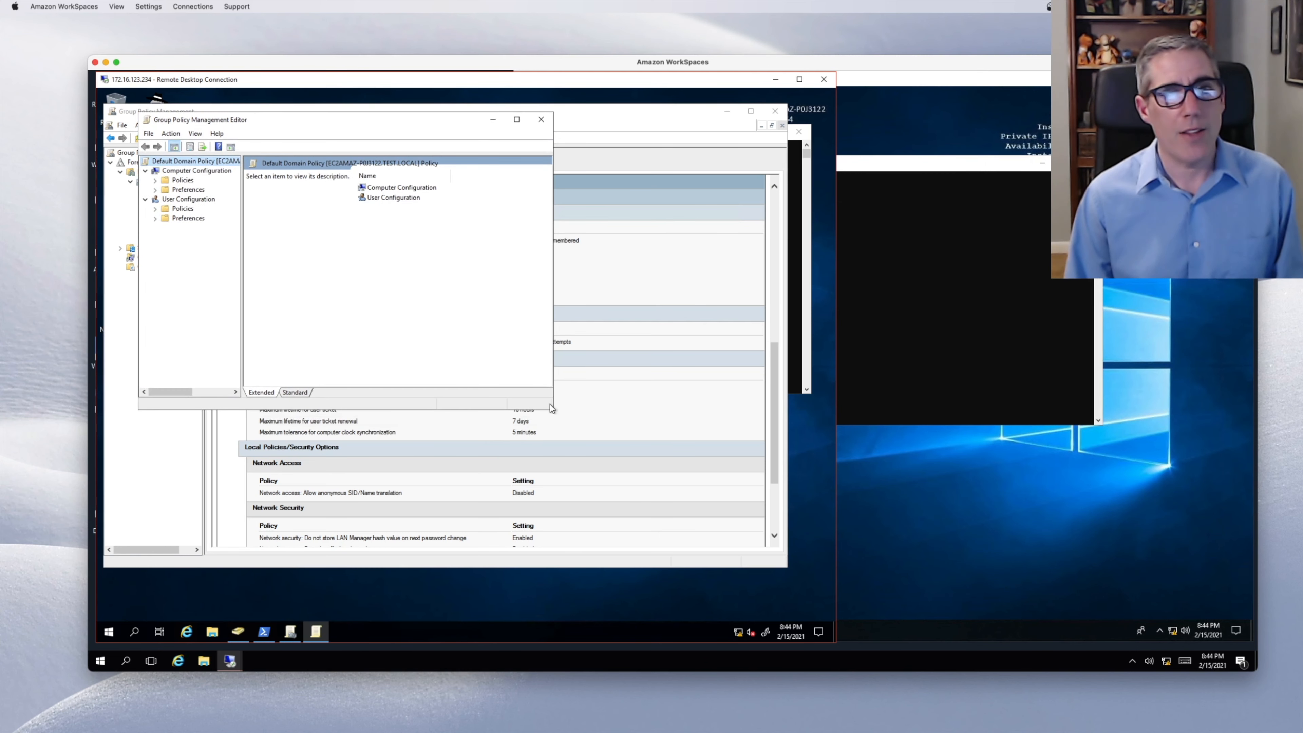
drag(552, 410, 799, 560)
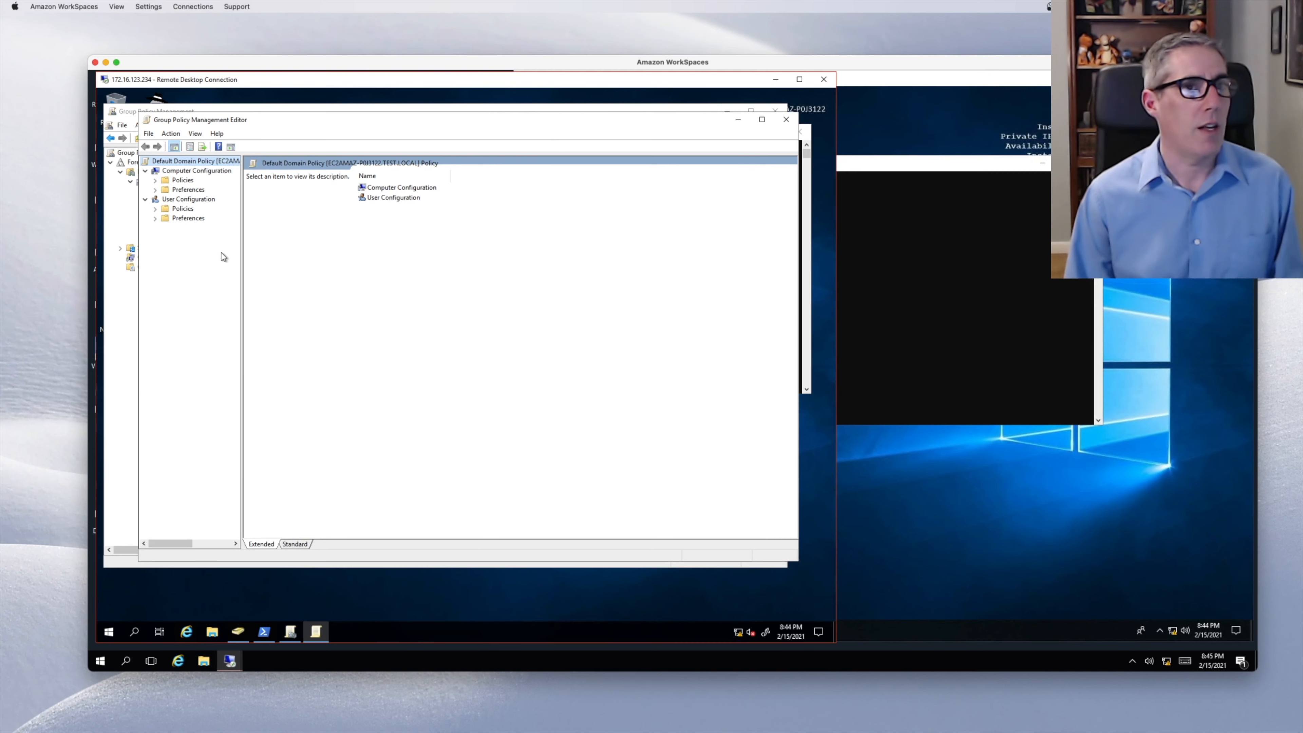
drag(244, 119, 268, 159)
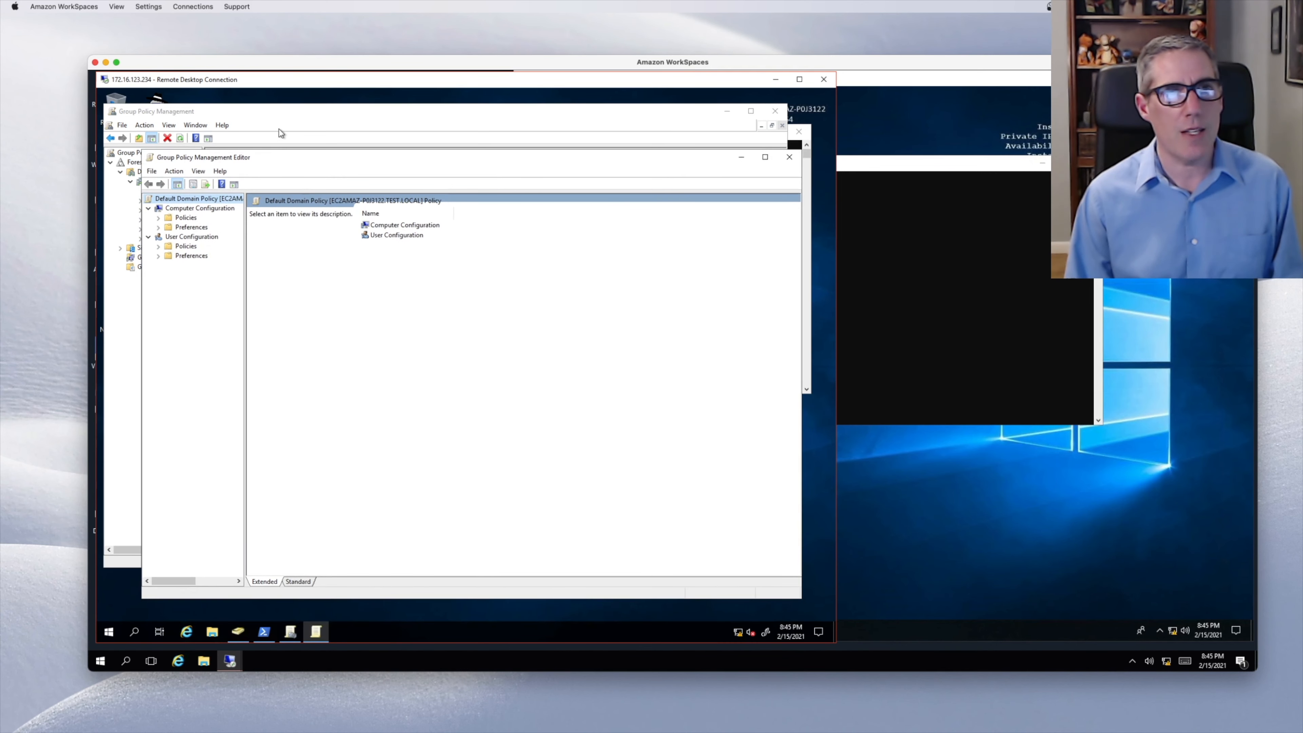
- Switch between the settings report and the editor, scrolling the report back to the top
click(286, 119)
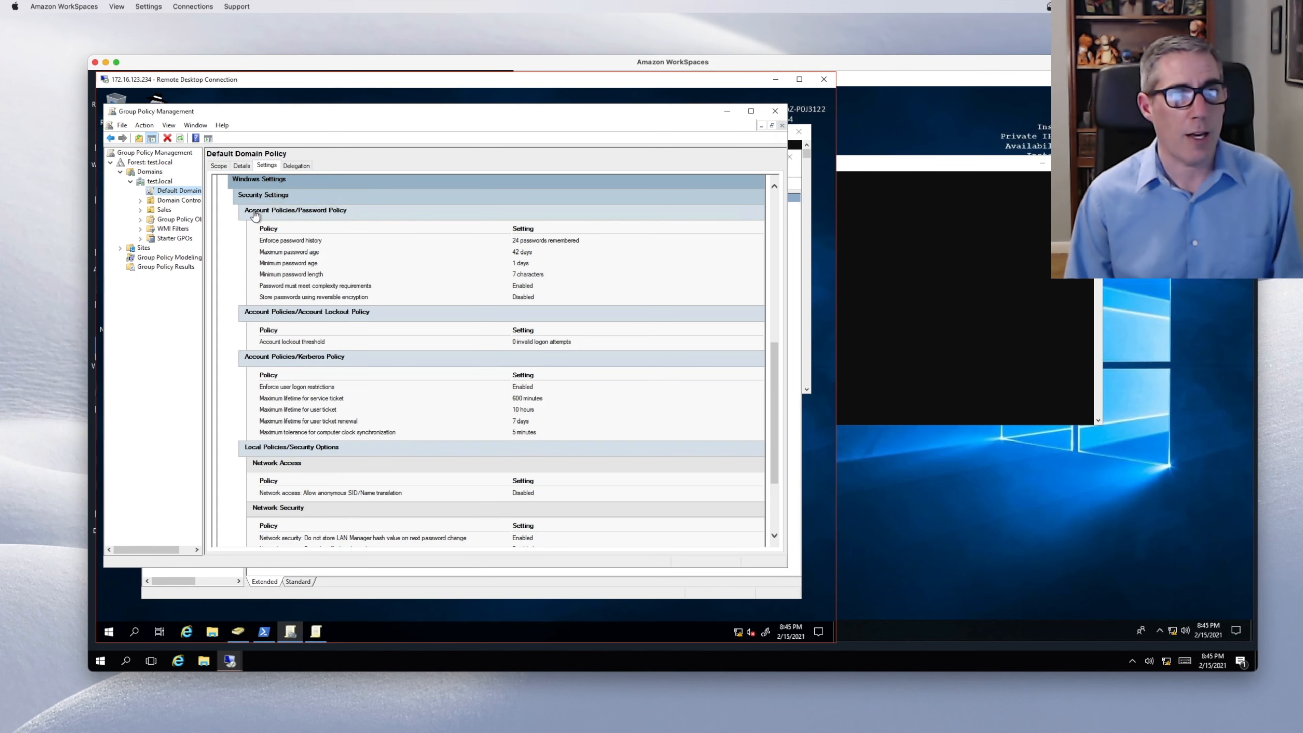
click(498, 583)
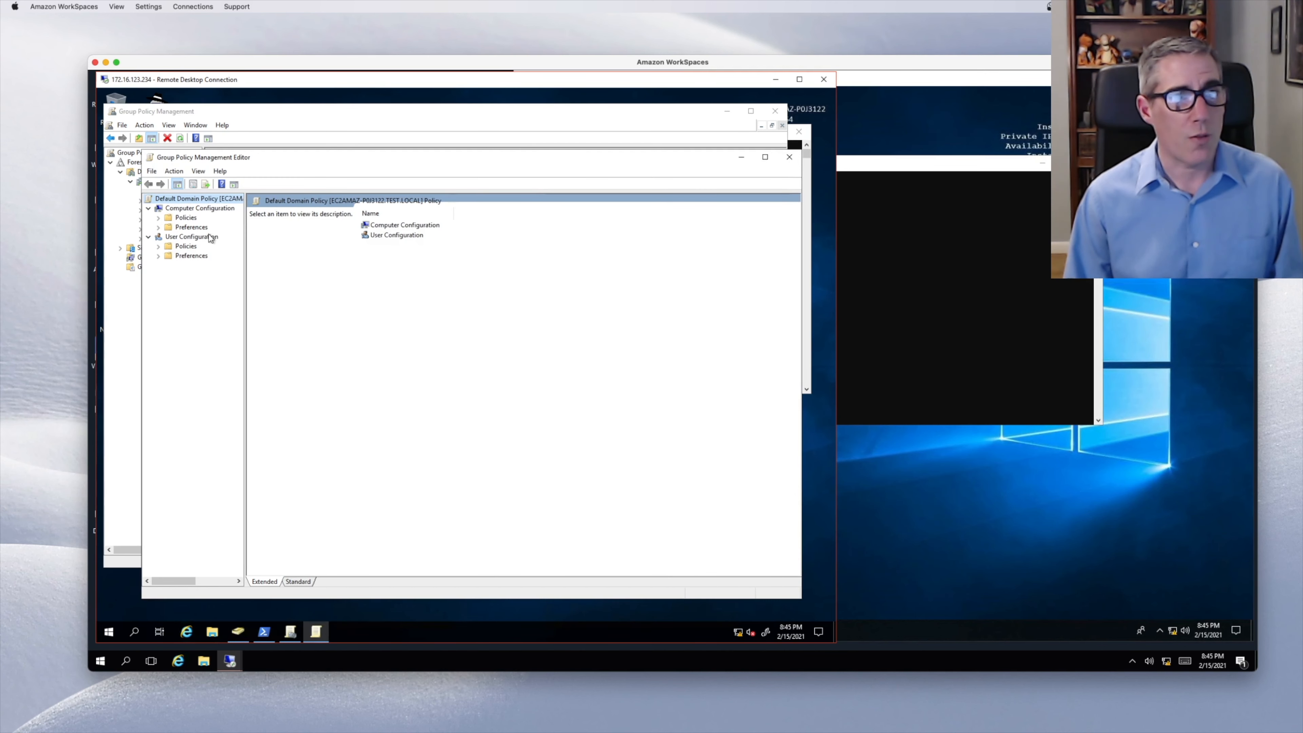
click(250, 117)
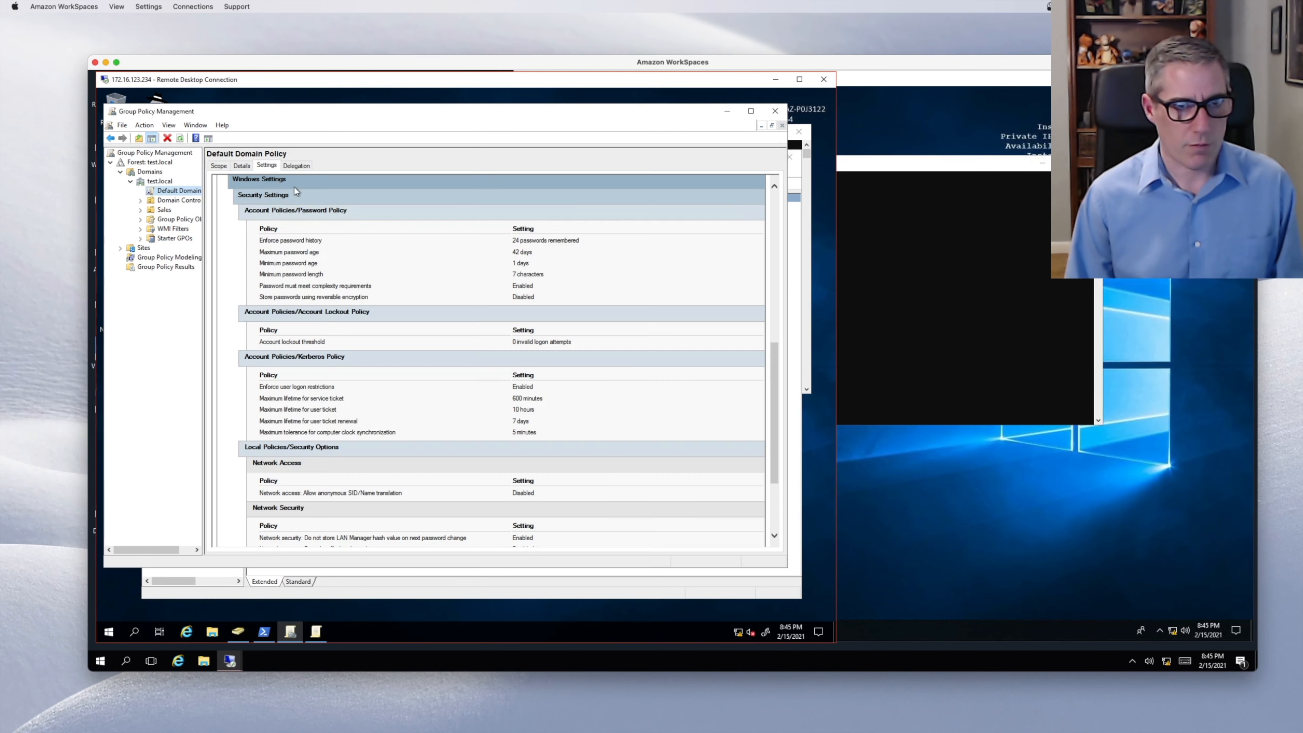
scroll(343, 222, up, 3)
scroll(343, 221, up, 3)
scroll(777, 272, up, 1)
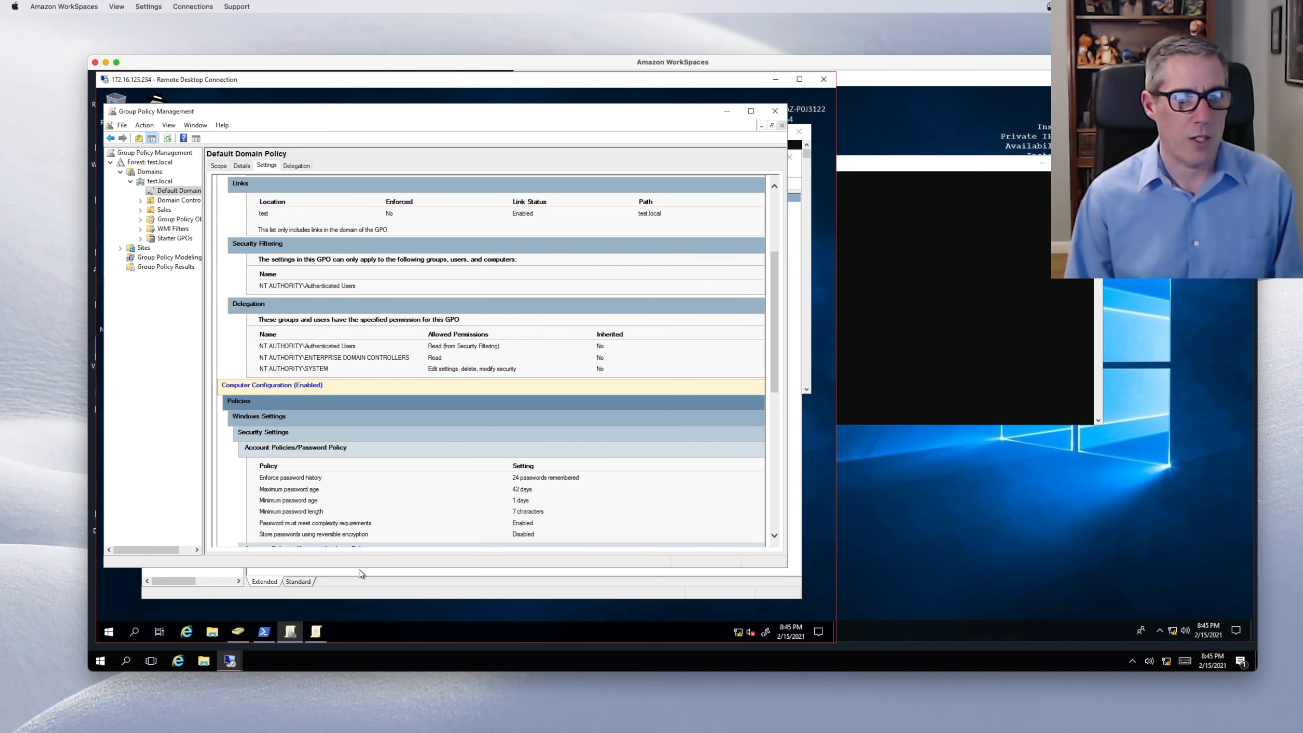
click(393, 594)
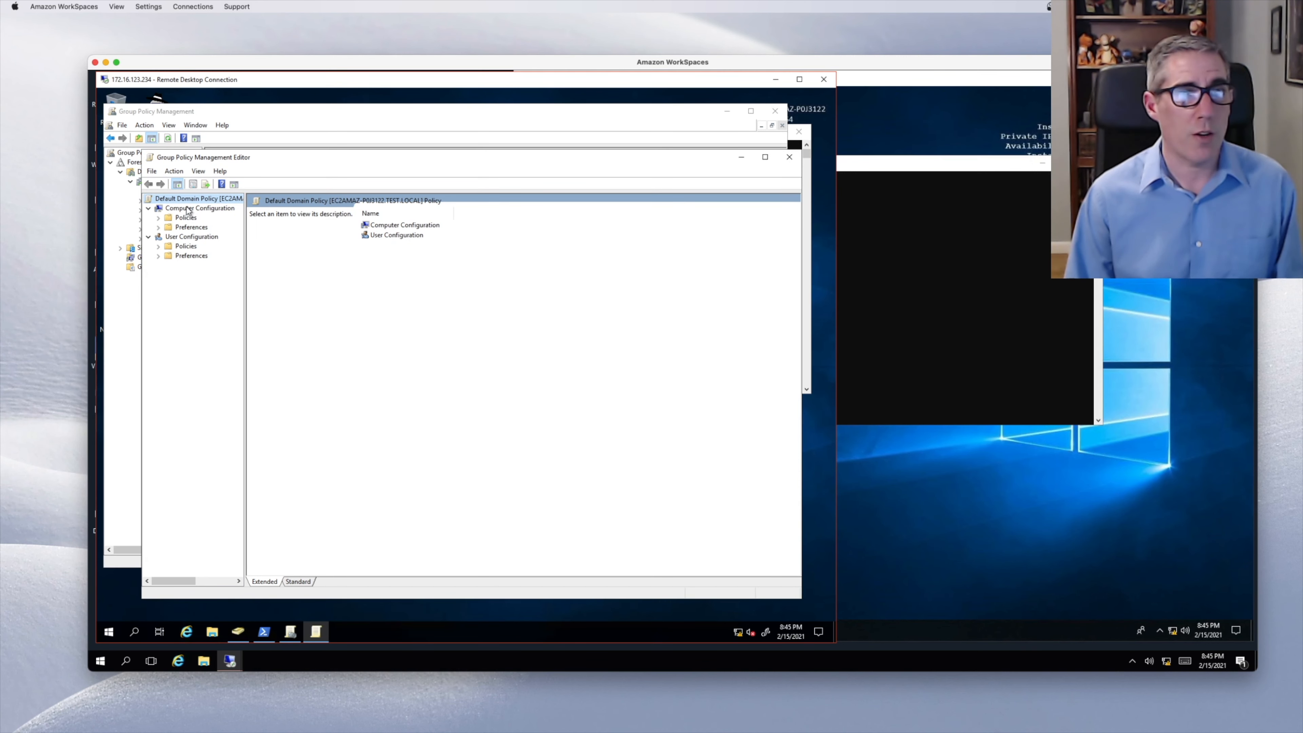
- Expand Computer Configuration > Policies > Windows Settings > Security Settings > Account Policies
click(159, 217)
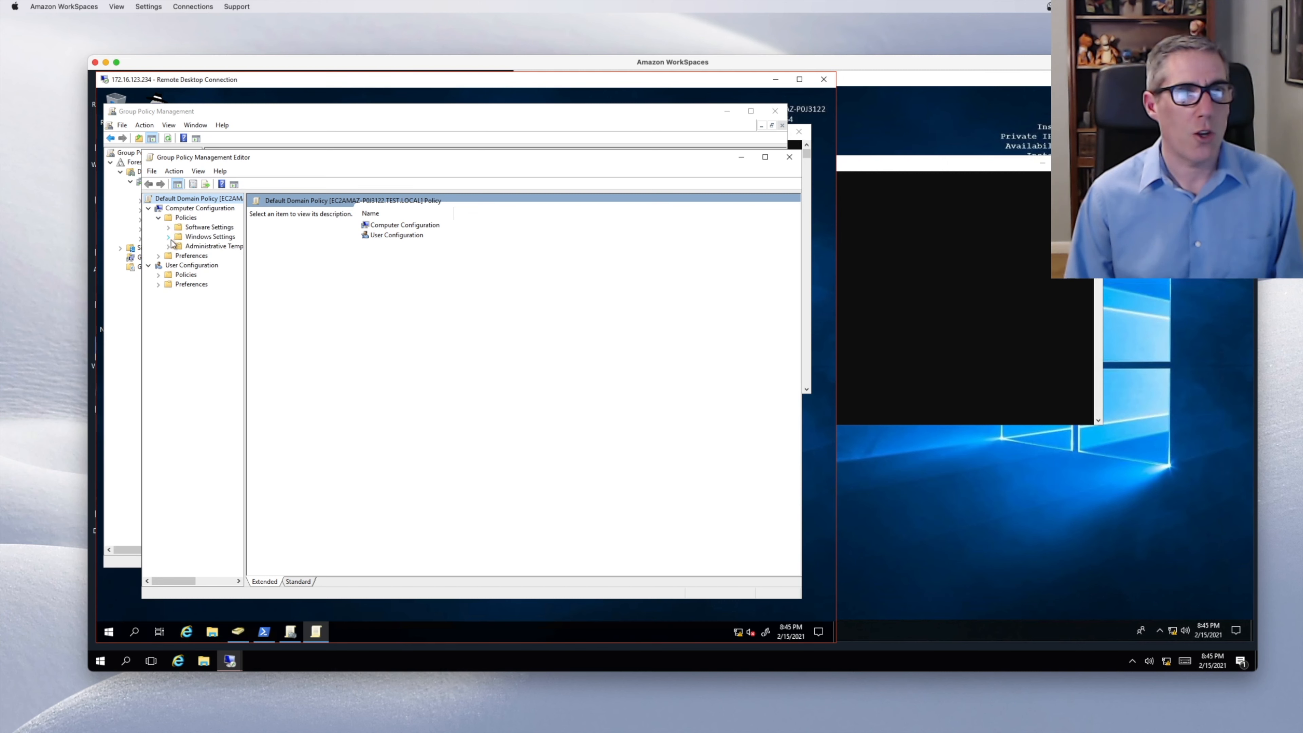
click(170, 237)
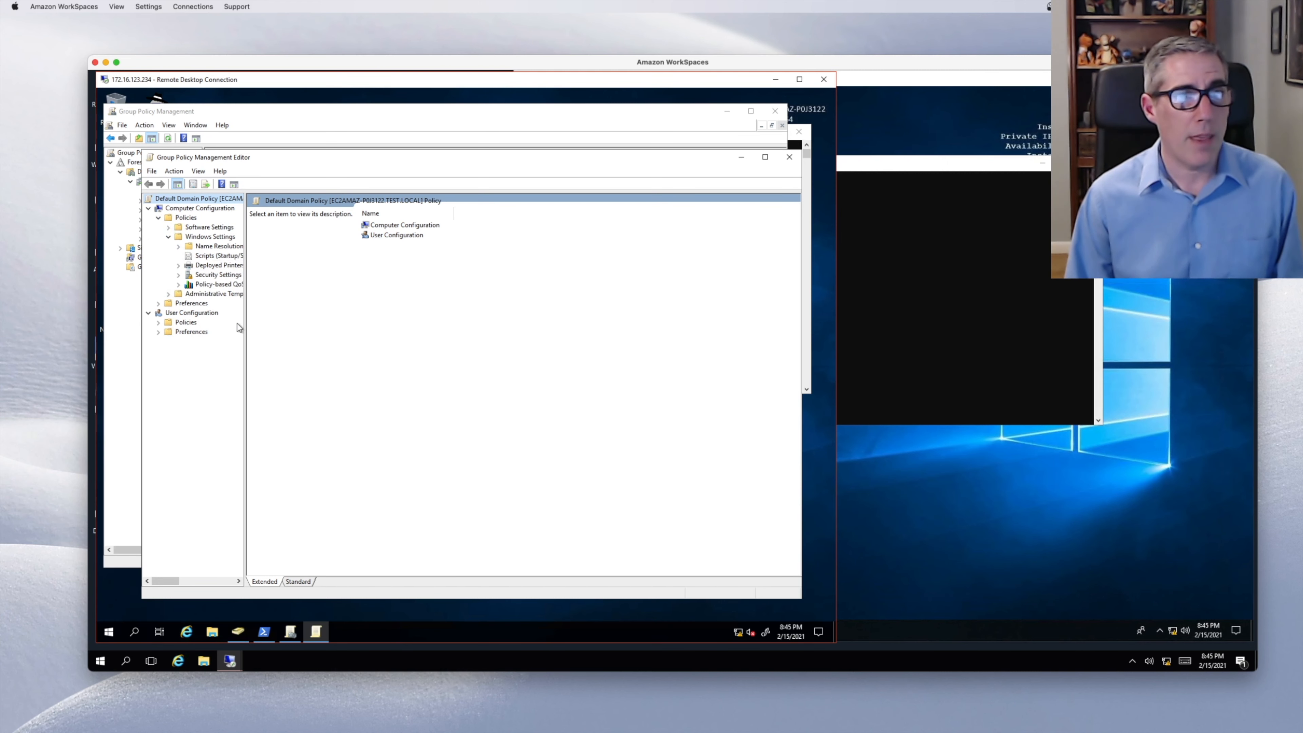
click(178, 273)
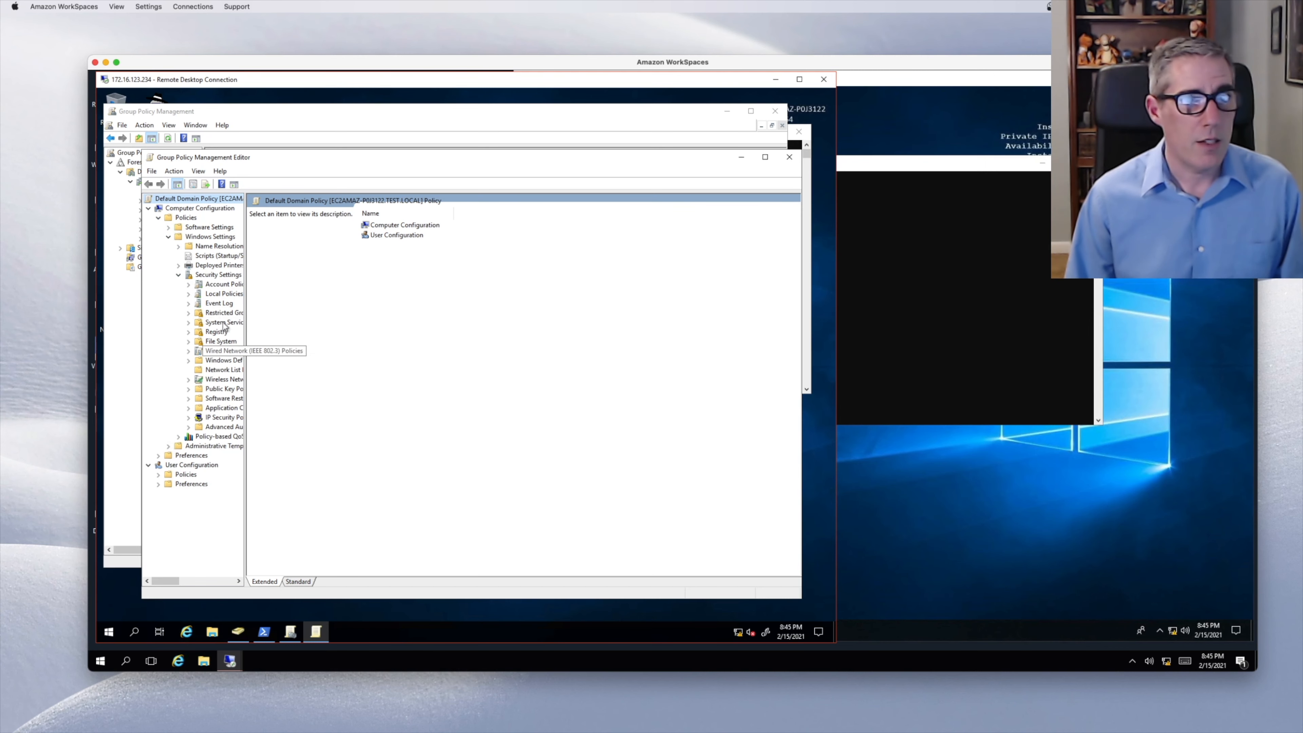
click(124, 348)
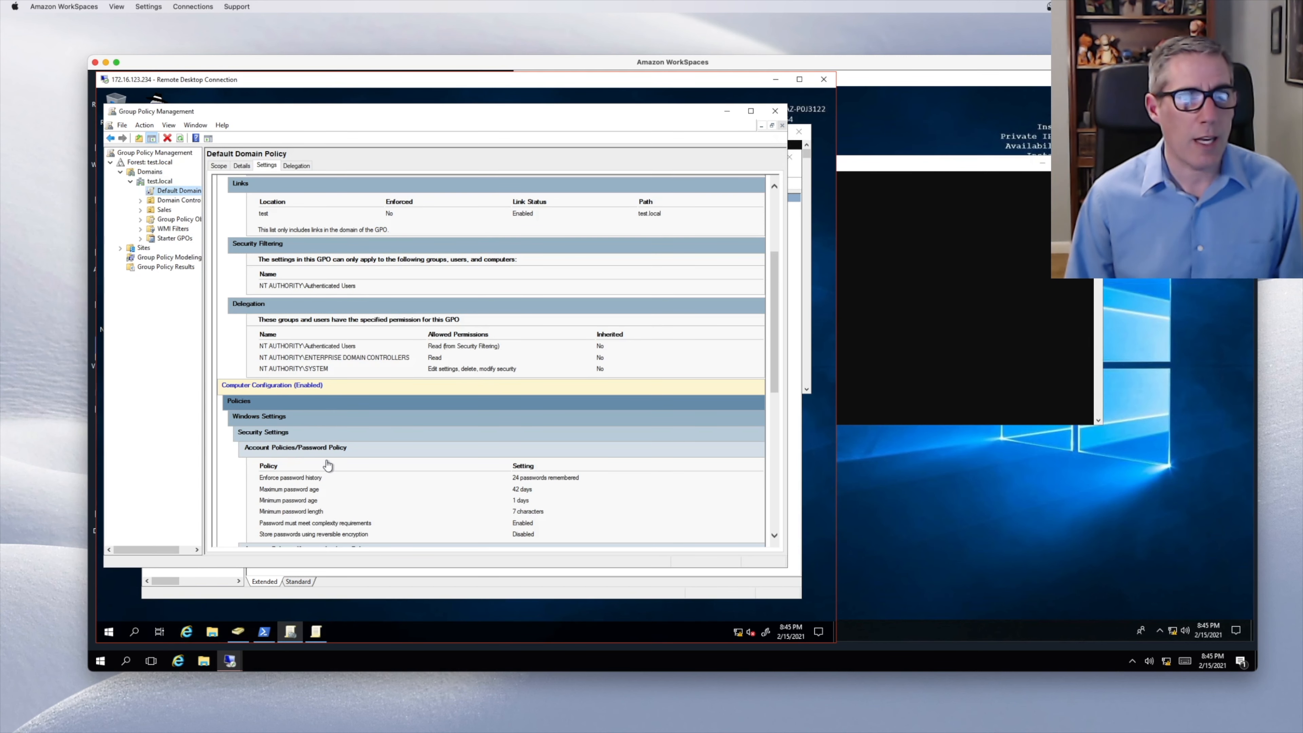
click(459, 575)
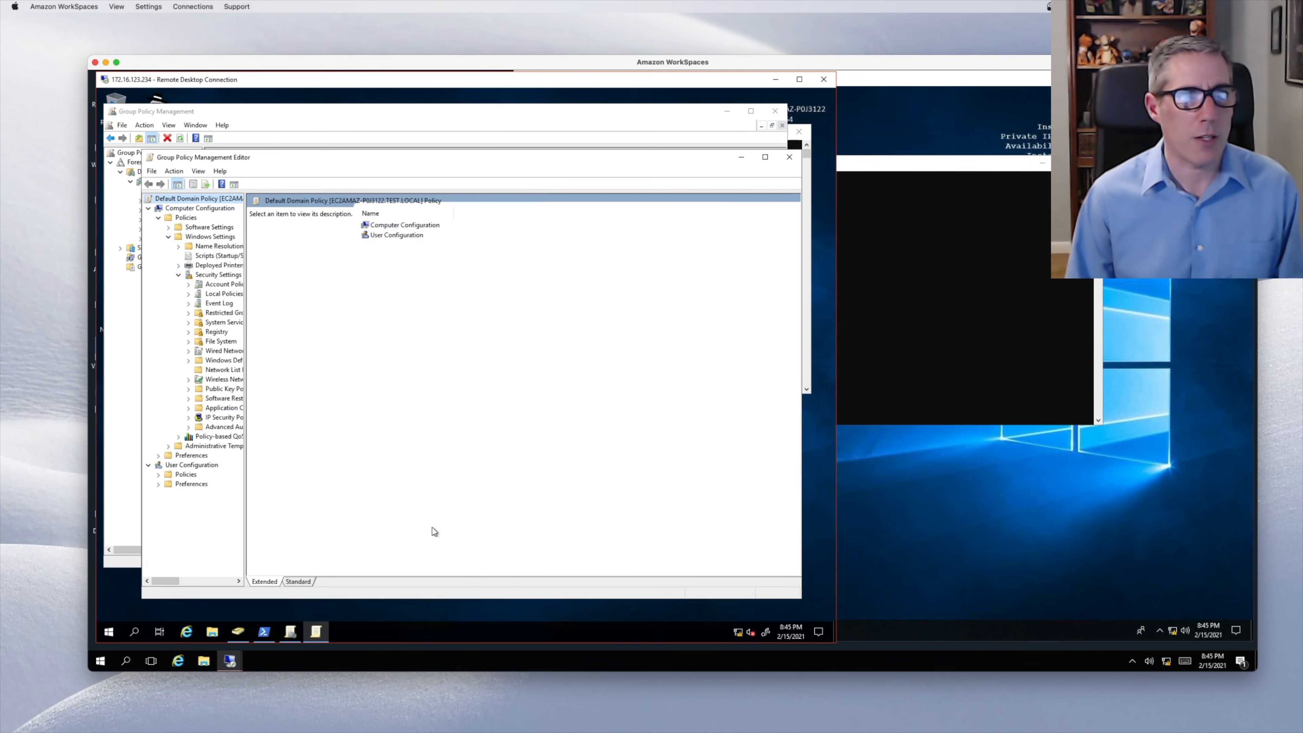
click(193, 286)
click(190, 286)
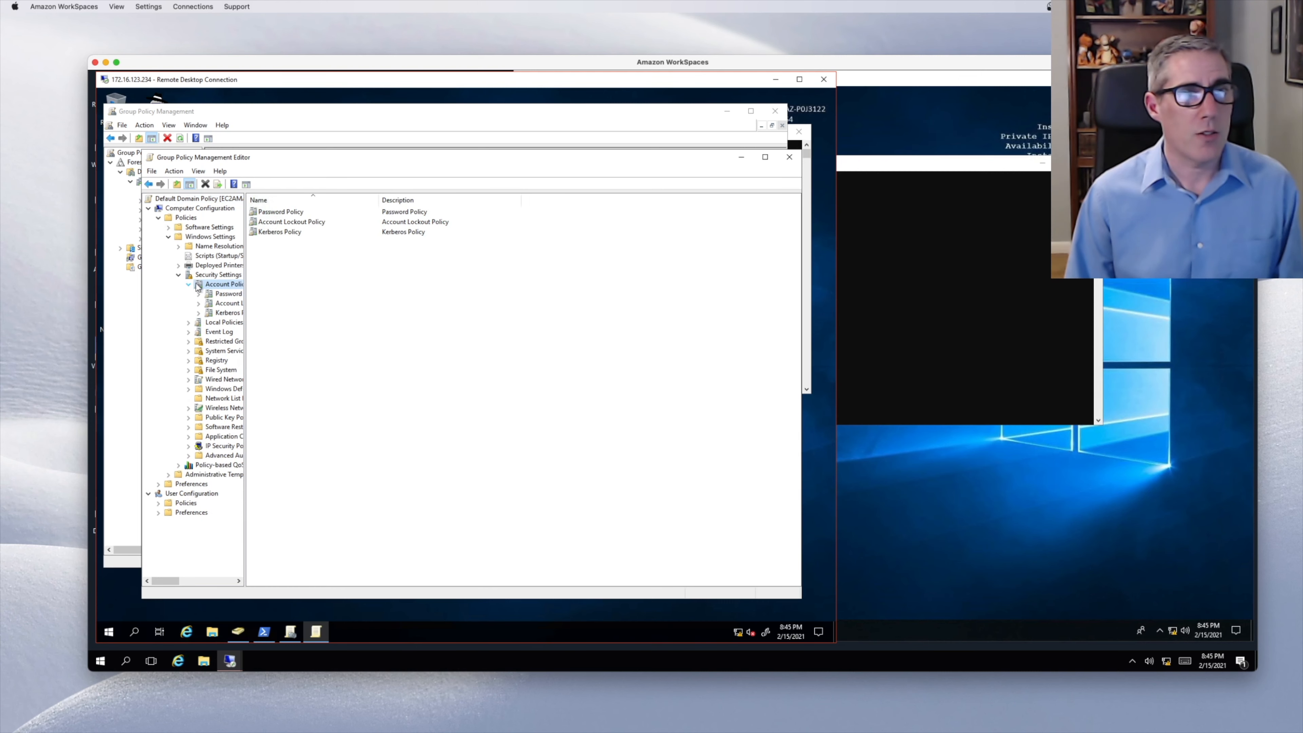
- In Password Policy, set Minimum password age to 0 days and apply it
click(228, 296)
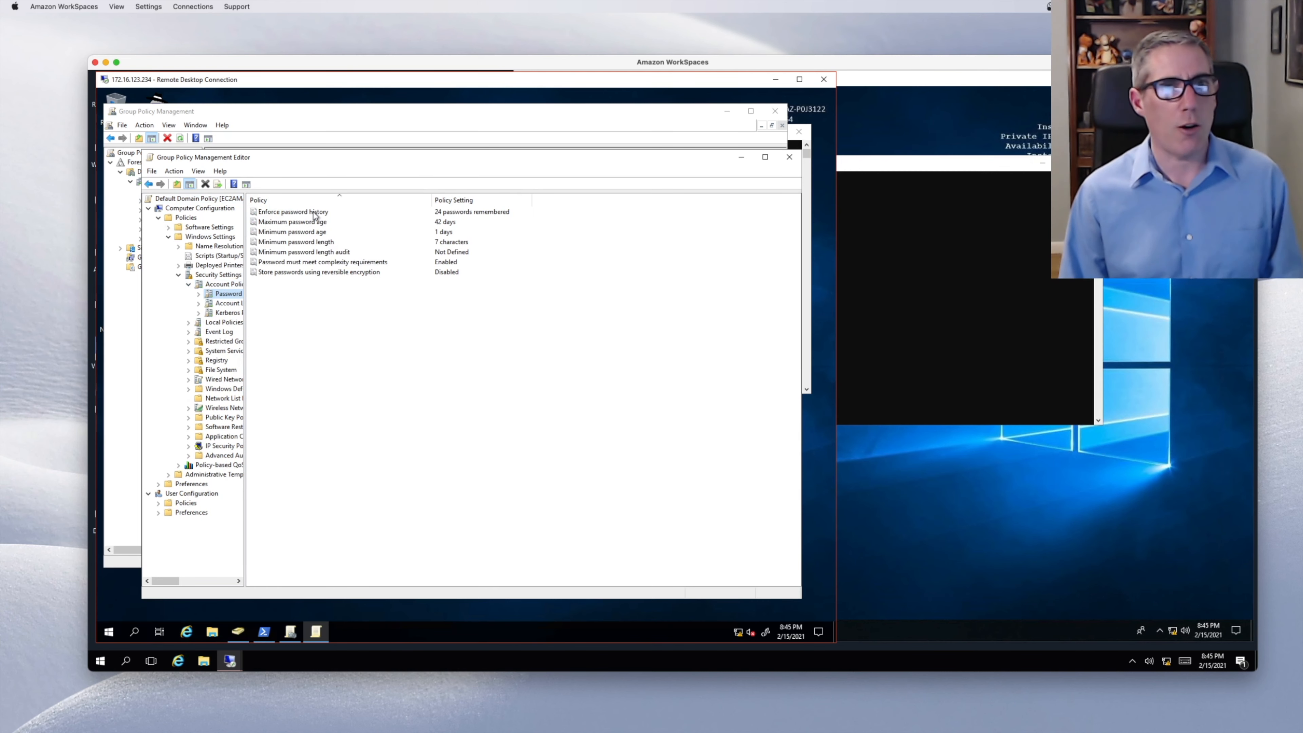
right_click(334, 212)
click(585, 245)
double_click(456, 232)
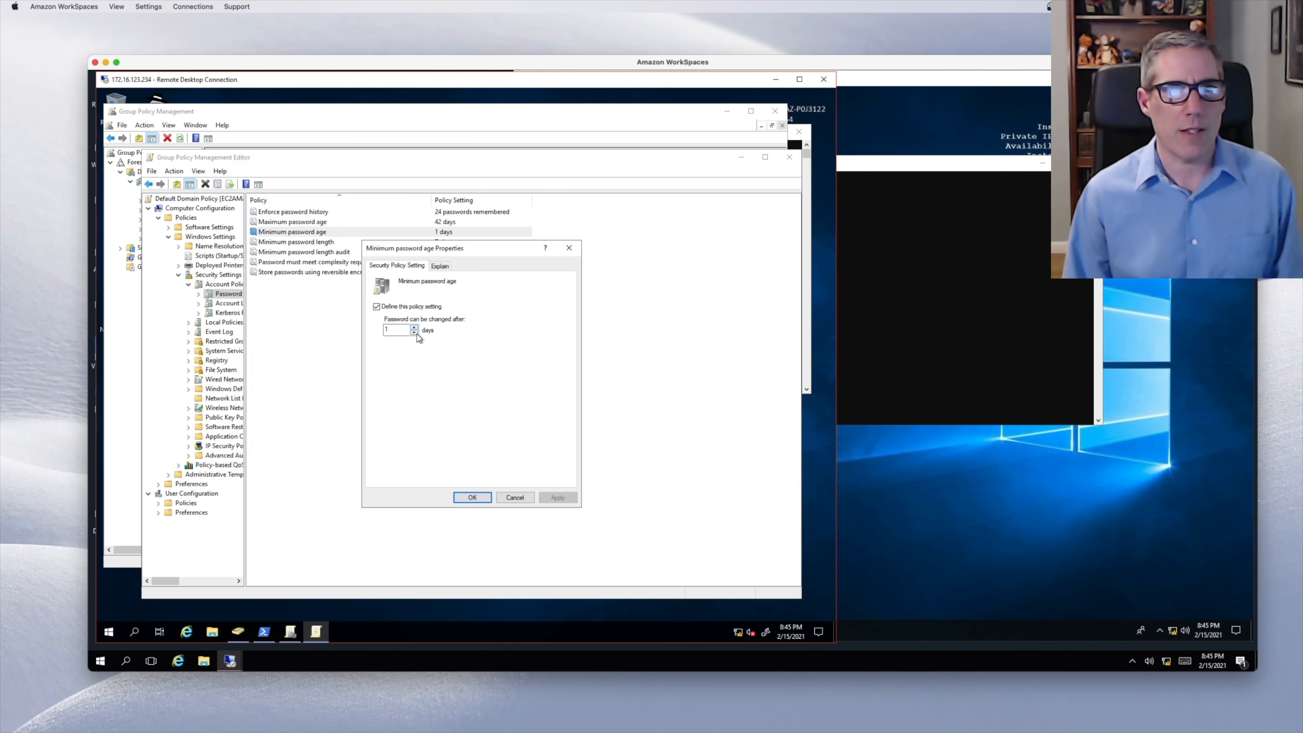
click(415, 333)
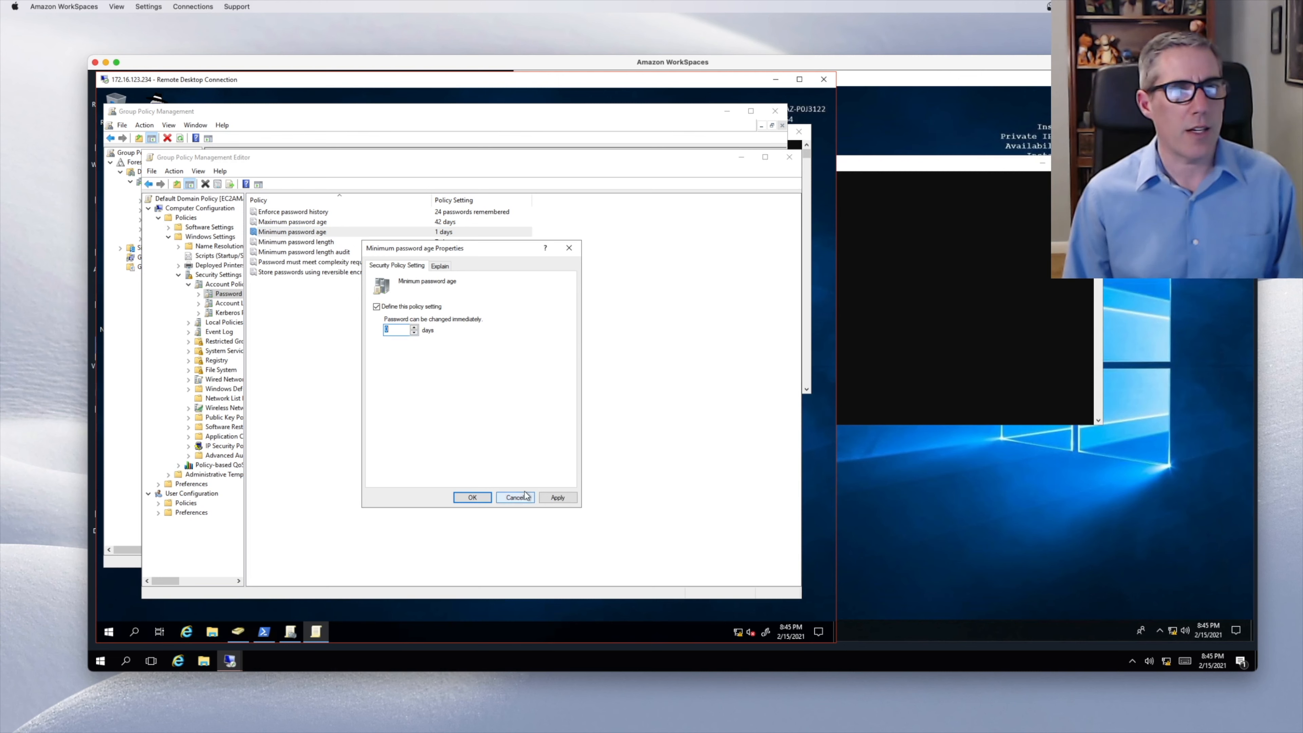
click(559, 498)
click(471, 497)
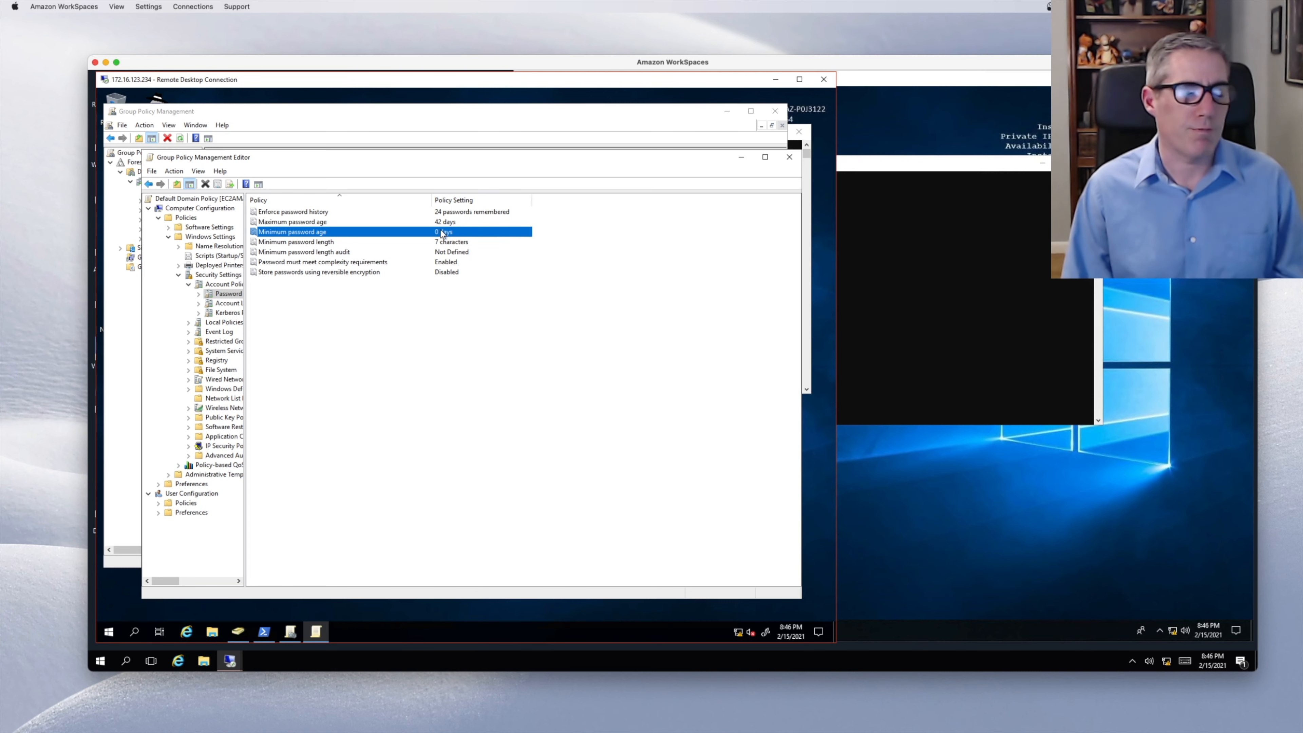
click(448, 223)
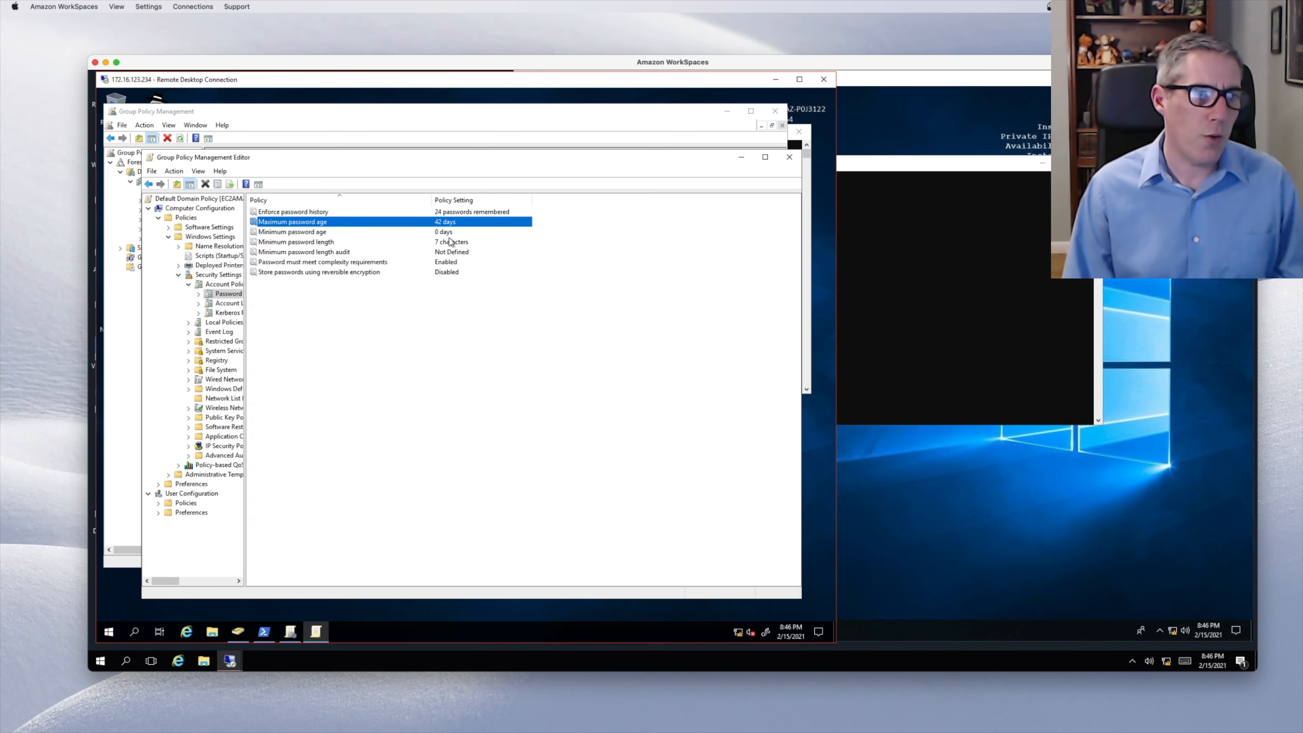
click(238, 635)
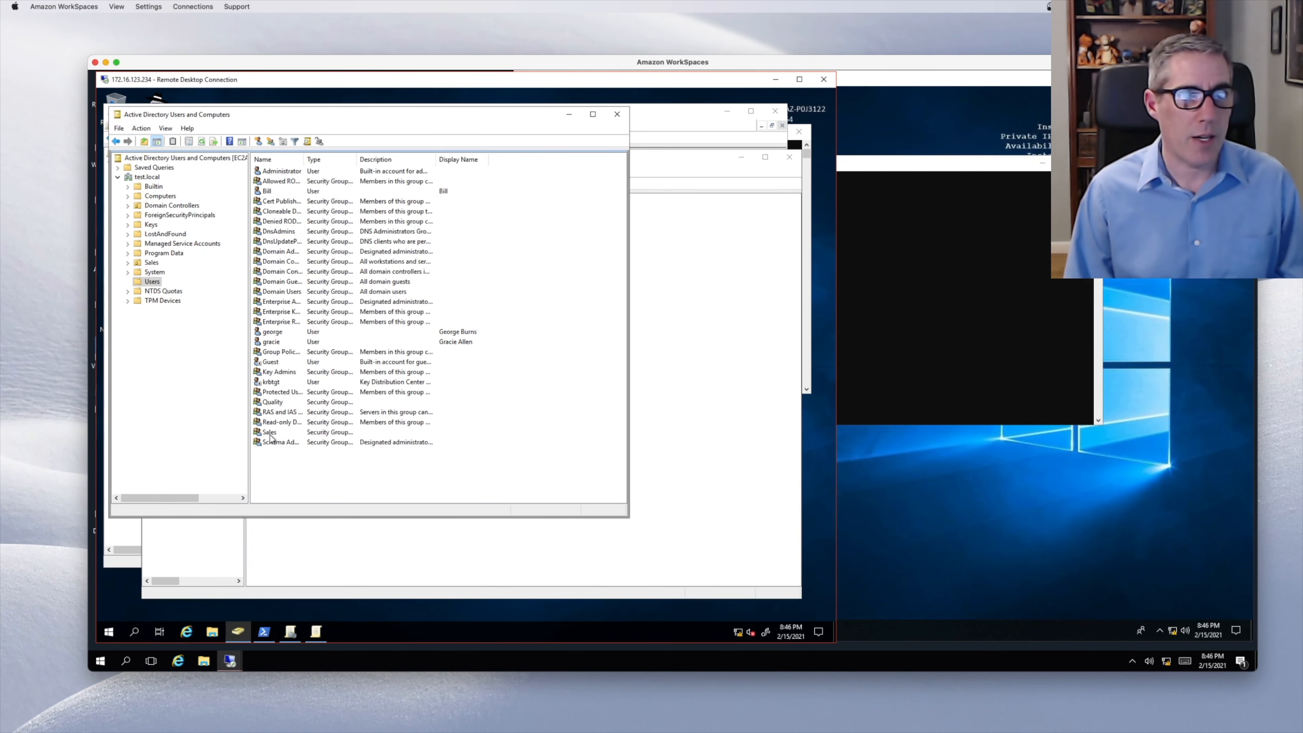
double_click(272, 333)
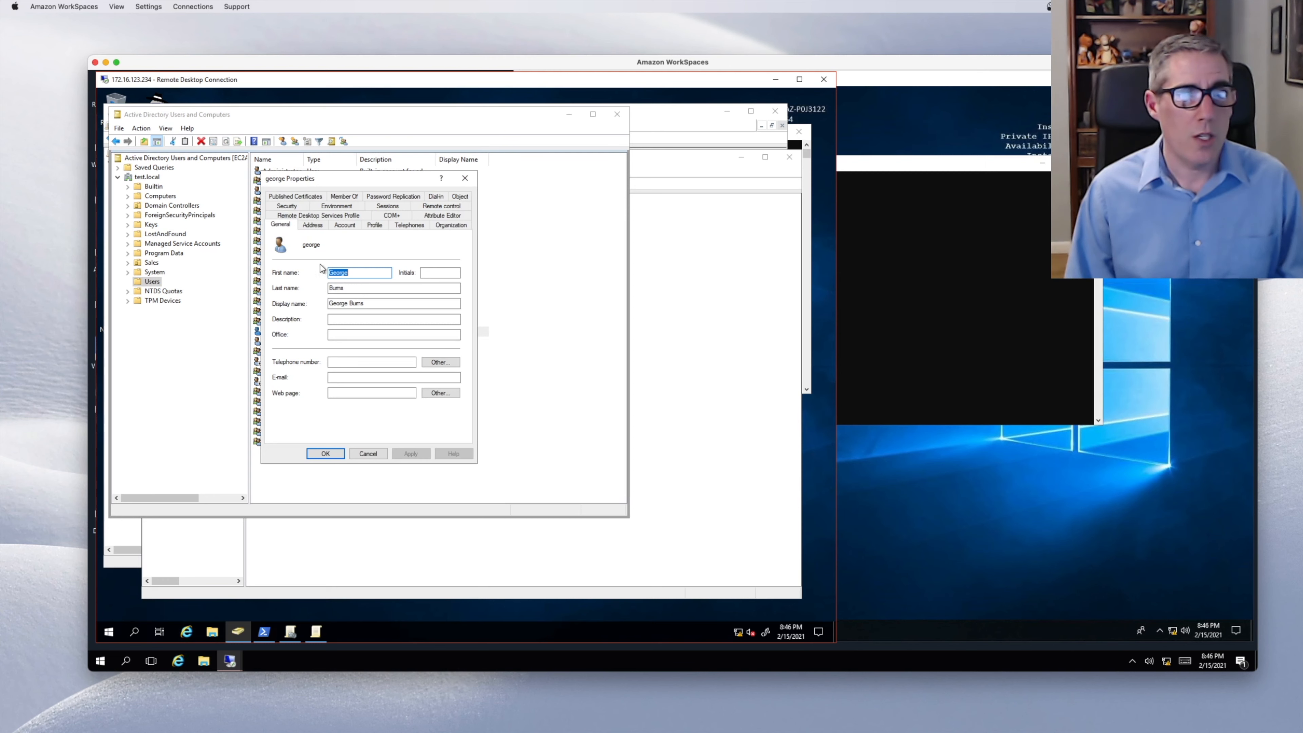
click(343, 225)
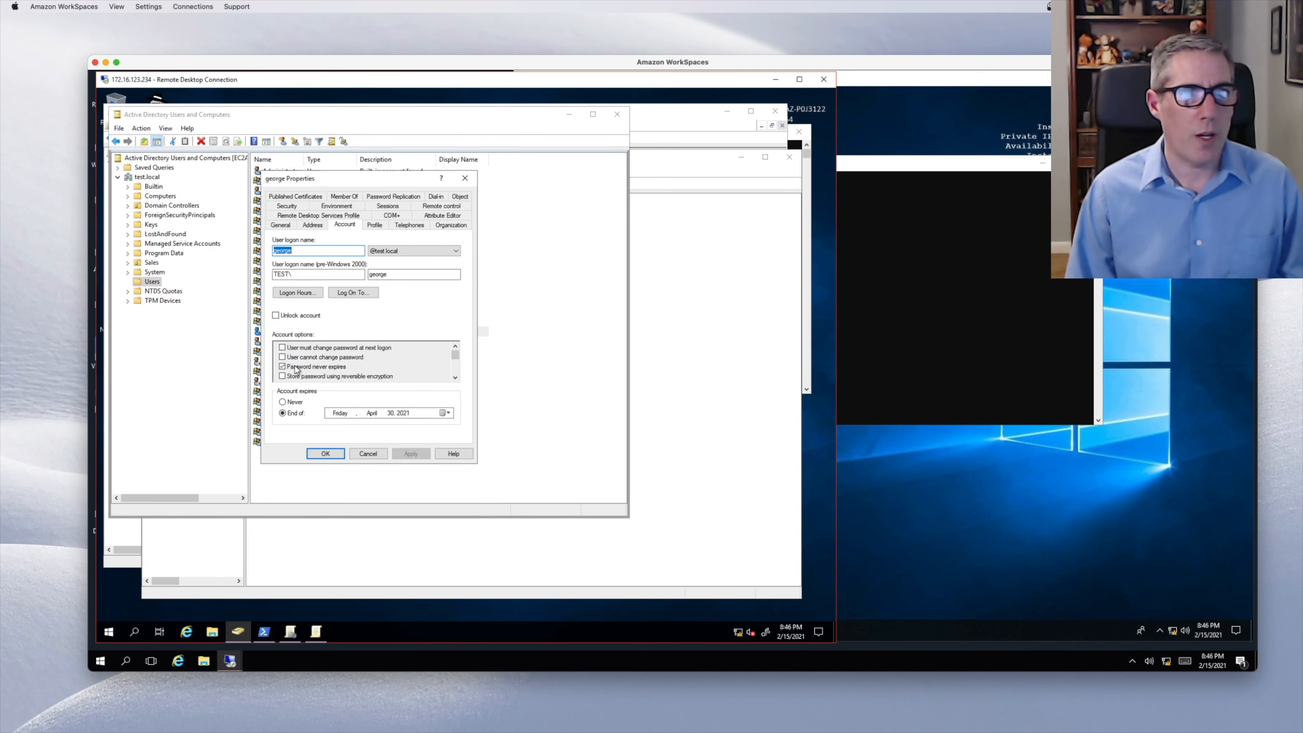
click(366, 455)
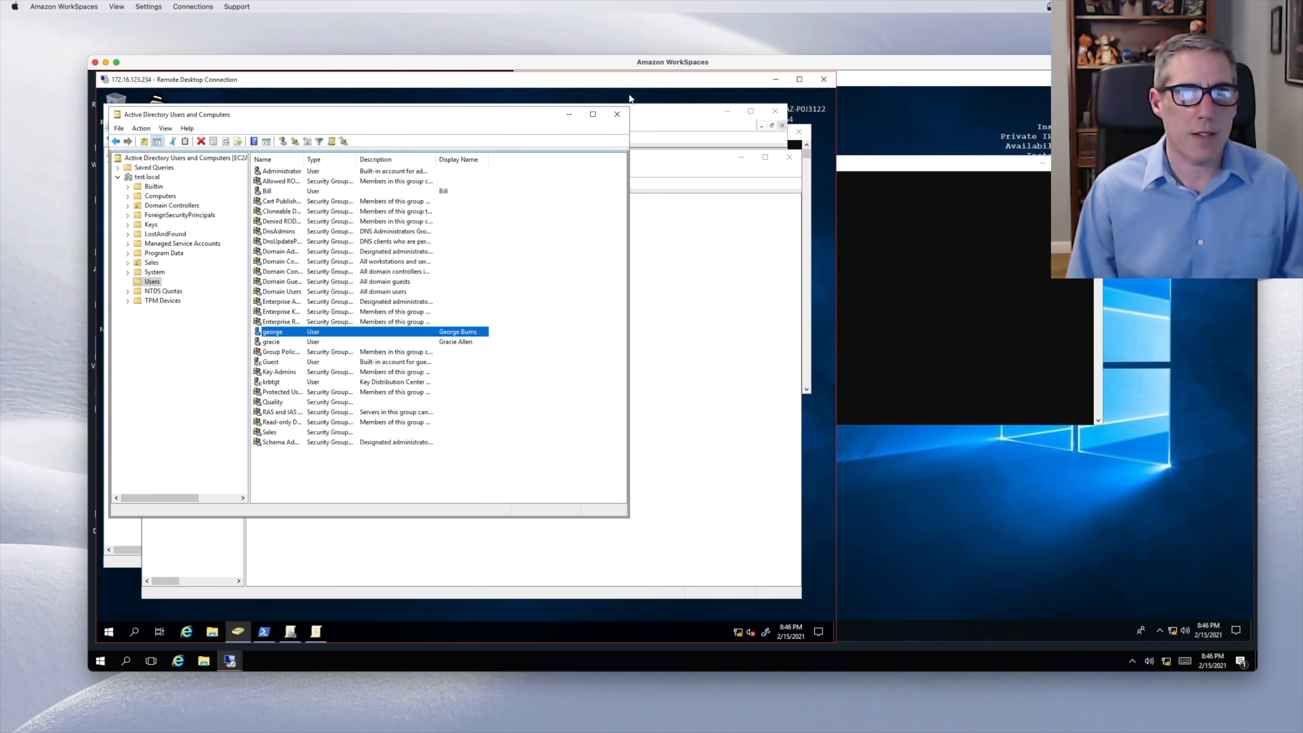
click(570, 114)
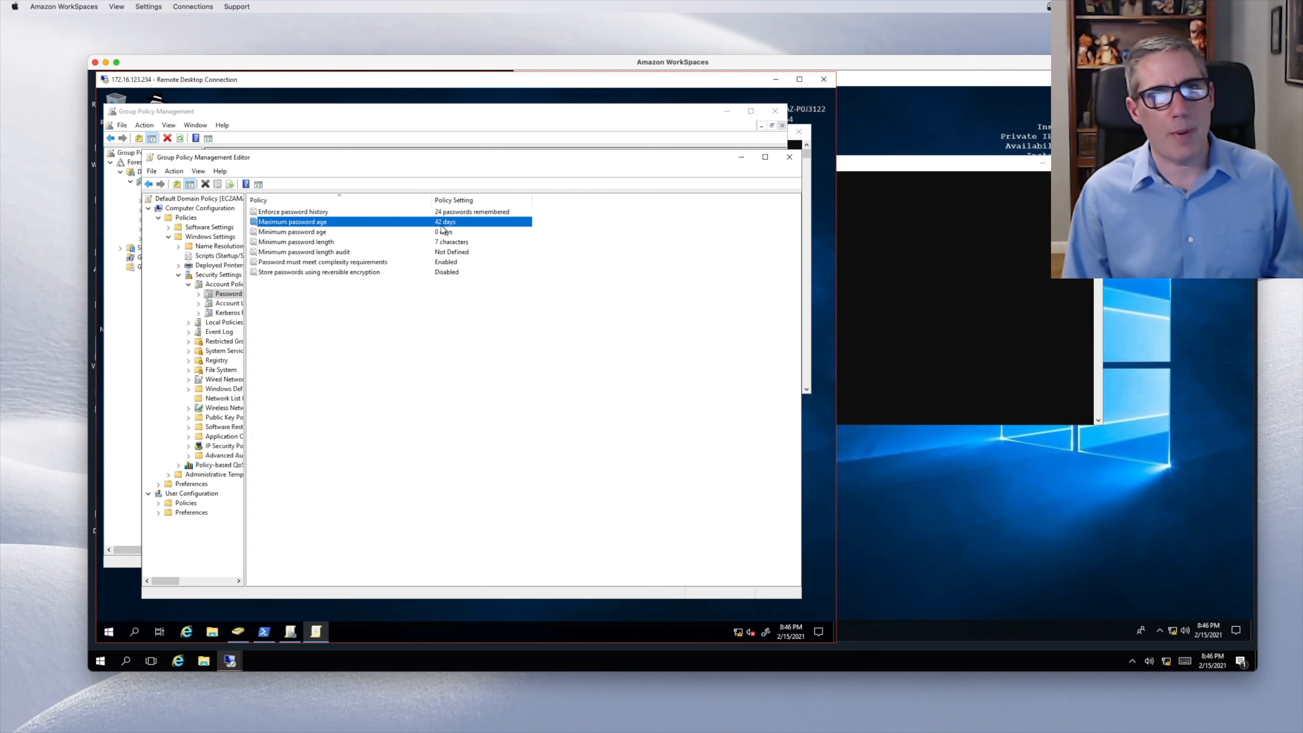
- Set the Minimum password length policy to 4 characters and apply it
click(443, 243)
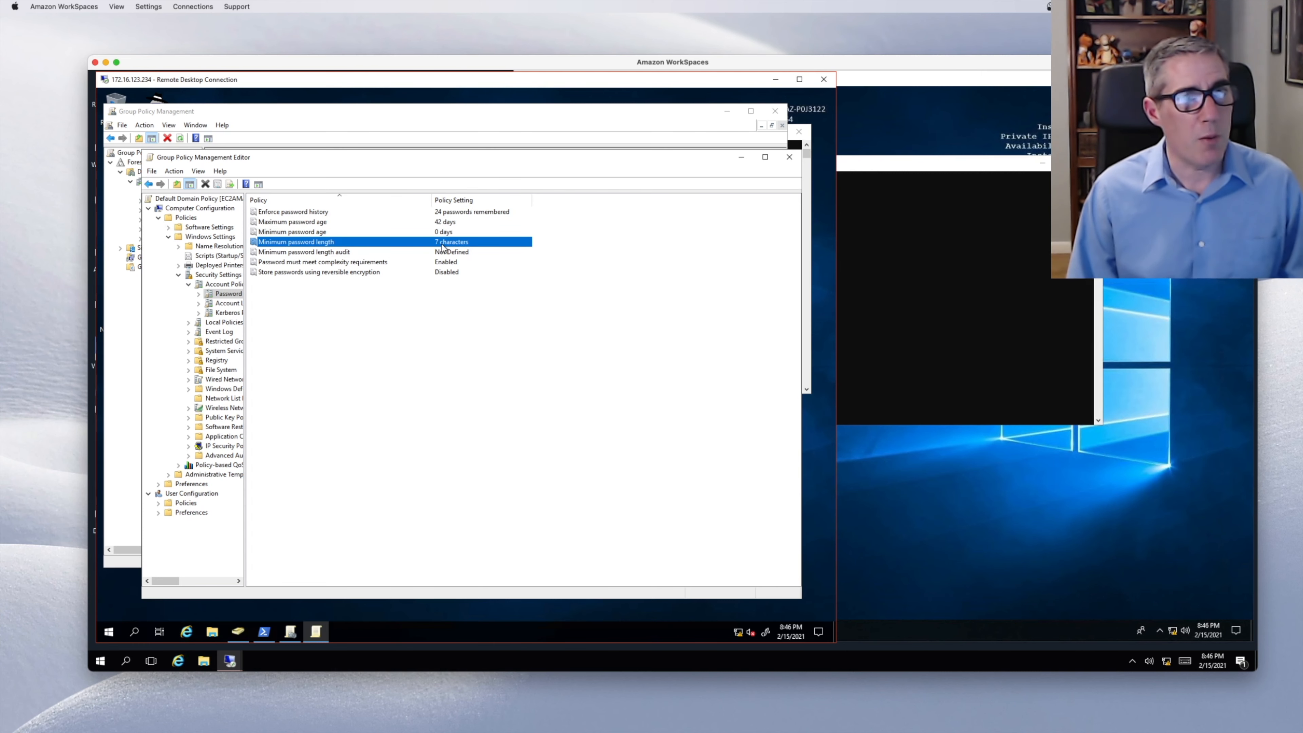
double_click(442, 246)
click(395, 331)
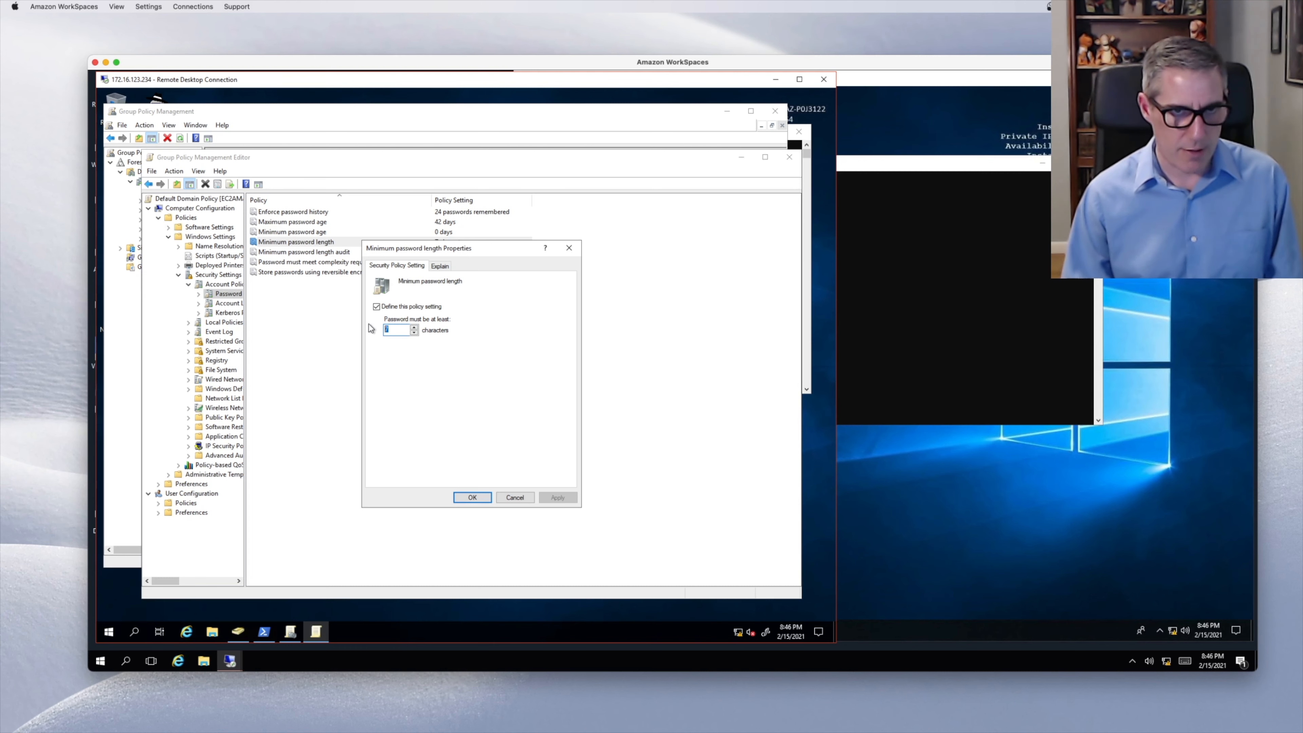
text(4)
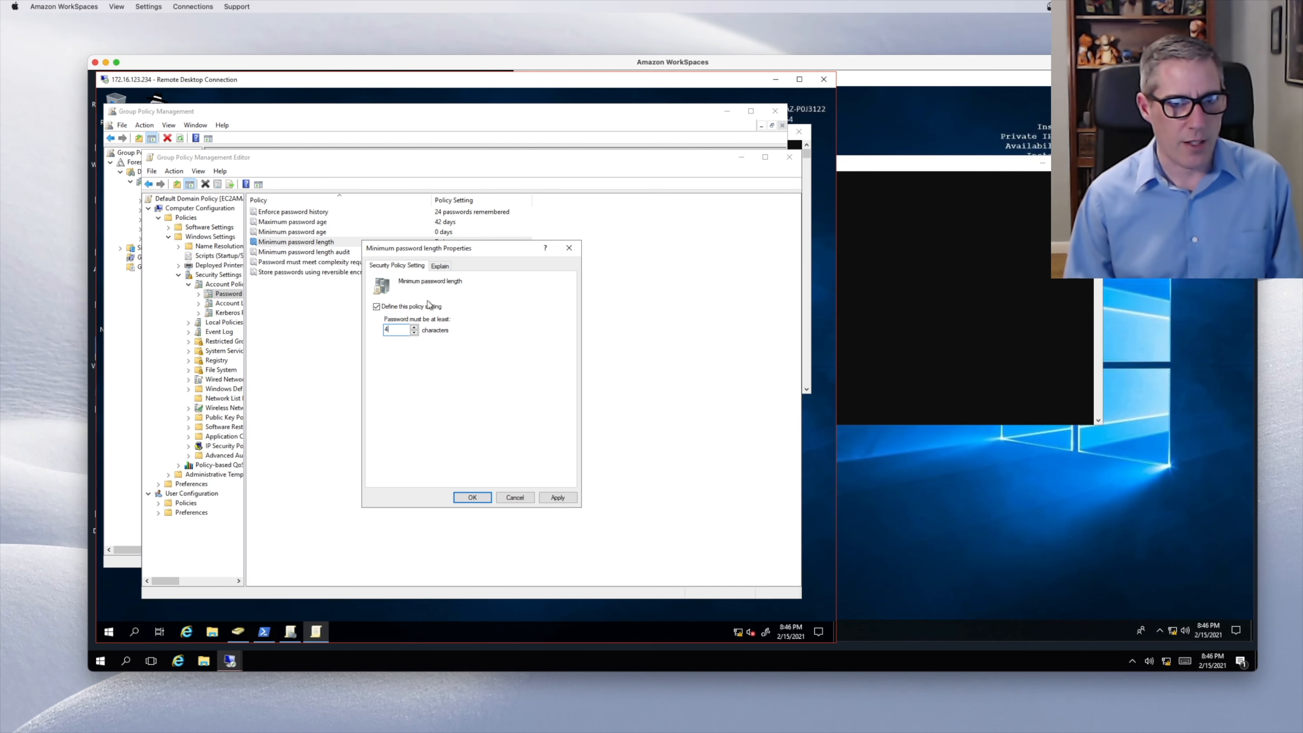
click(556, 497)
click(475, 497)
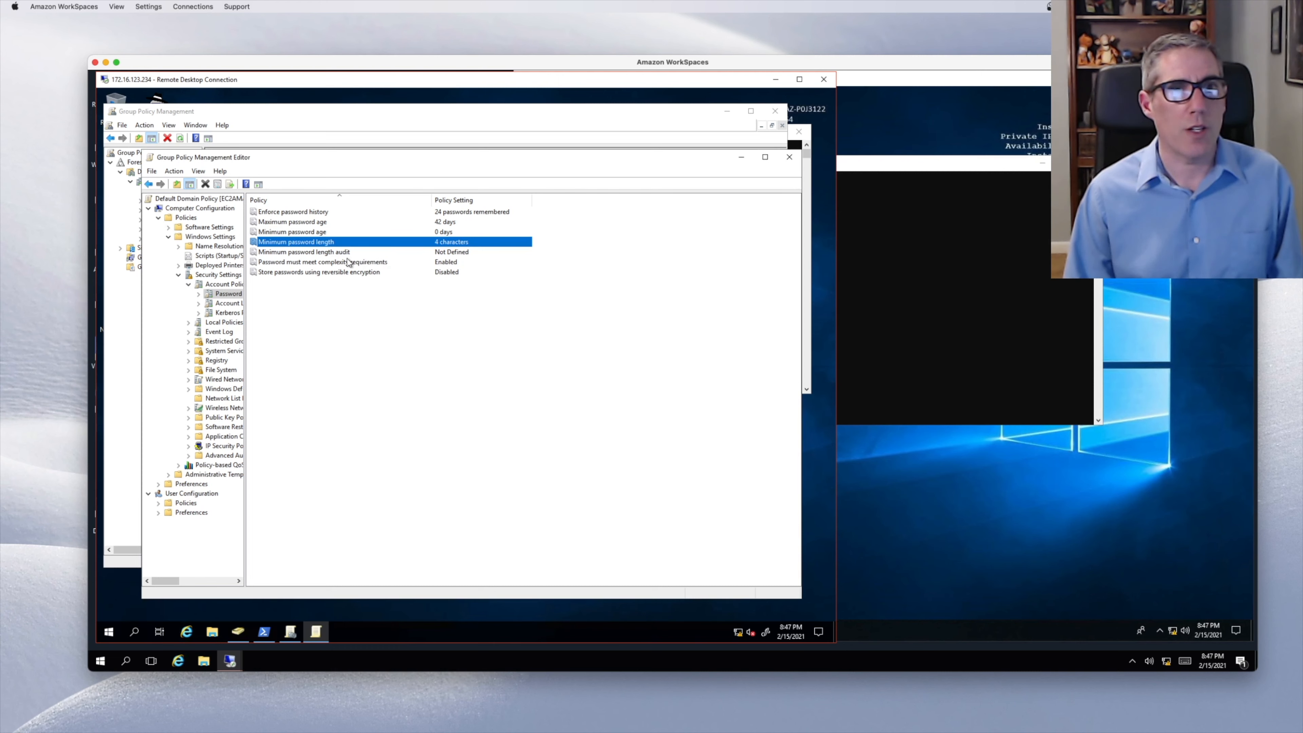
- Read the 'Password must meet complexity requirements' explanation, then set the policy to Disabled
right_click(337, 263)
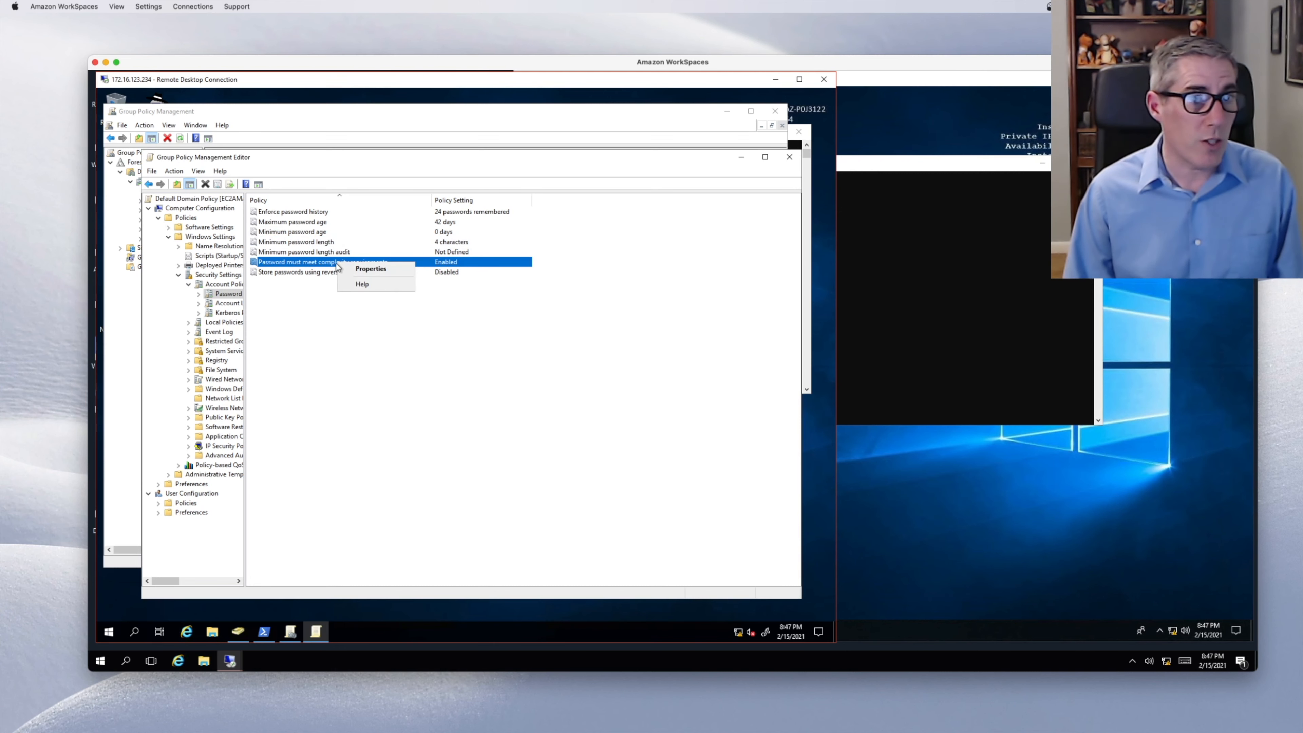
click(371, 268)
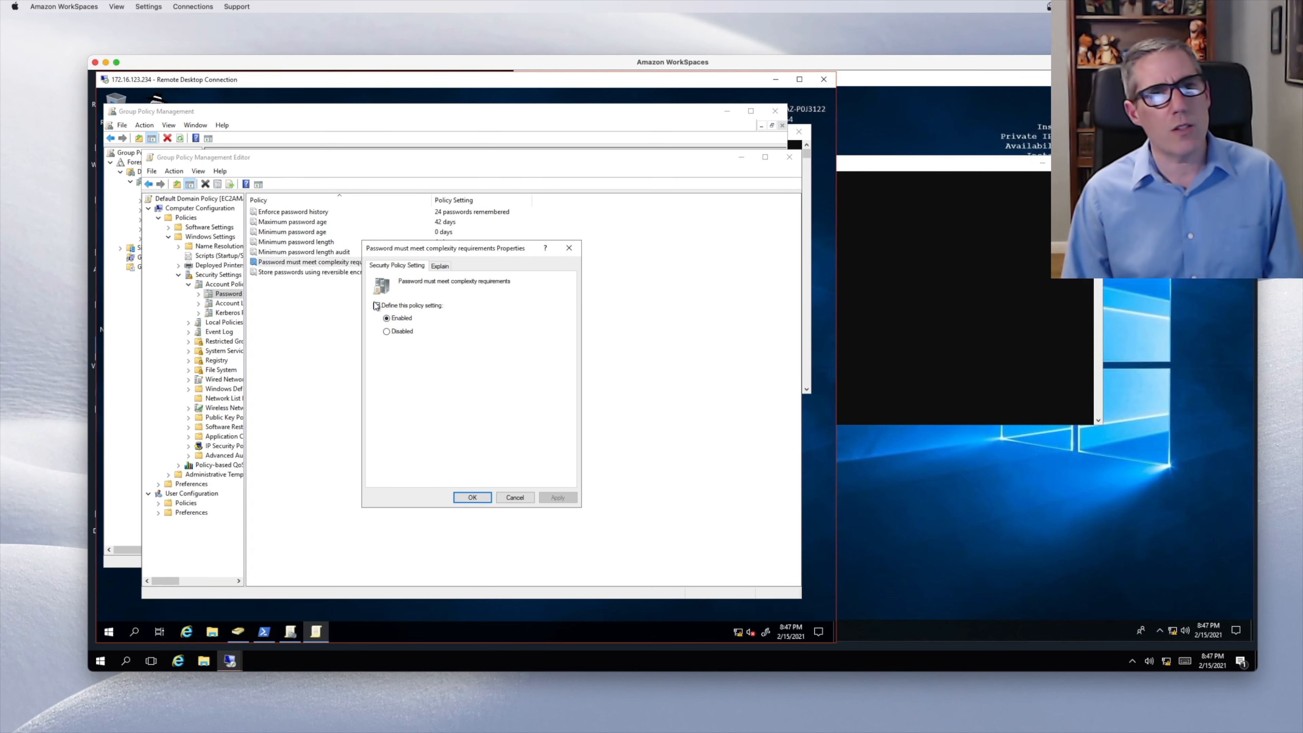
click(439, 267)
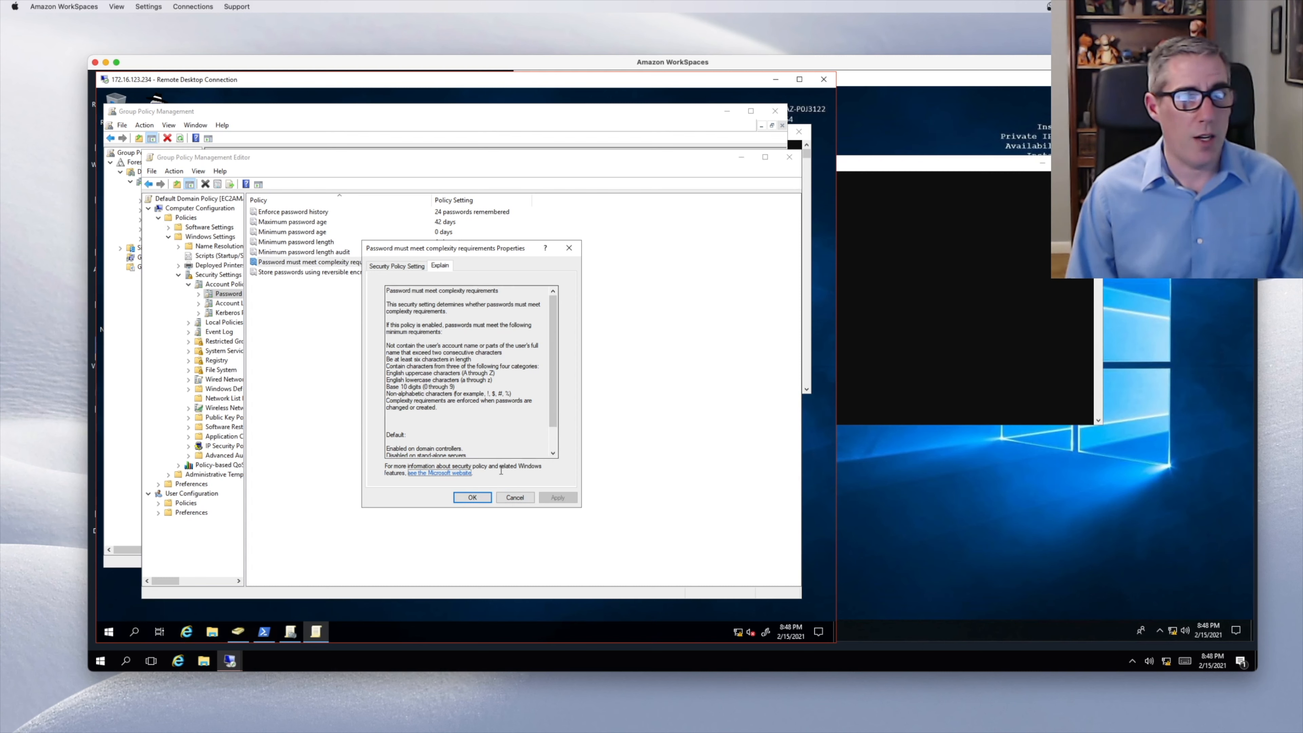
click(476, 501)
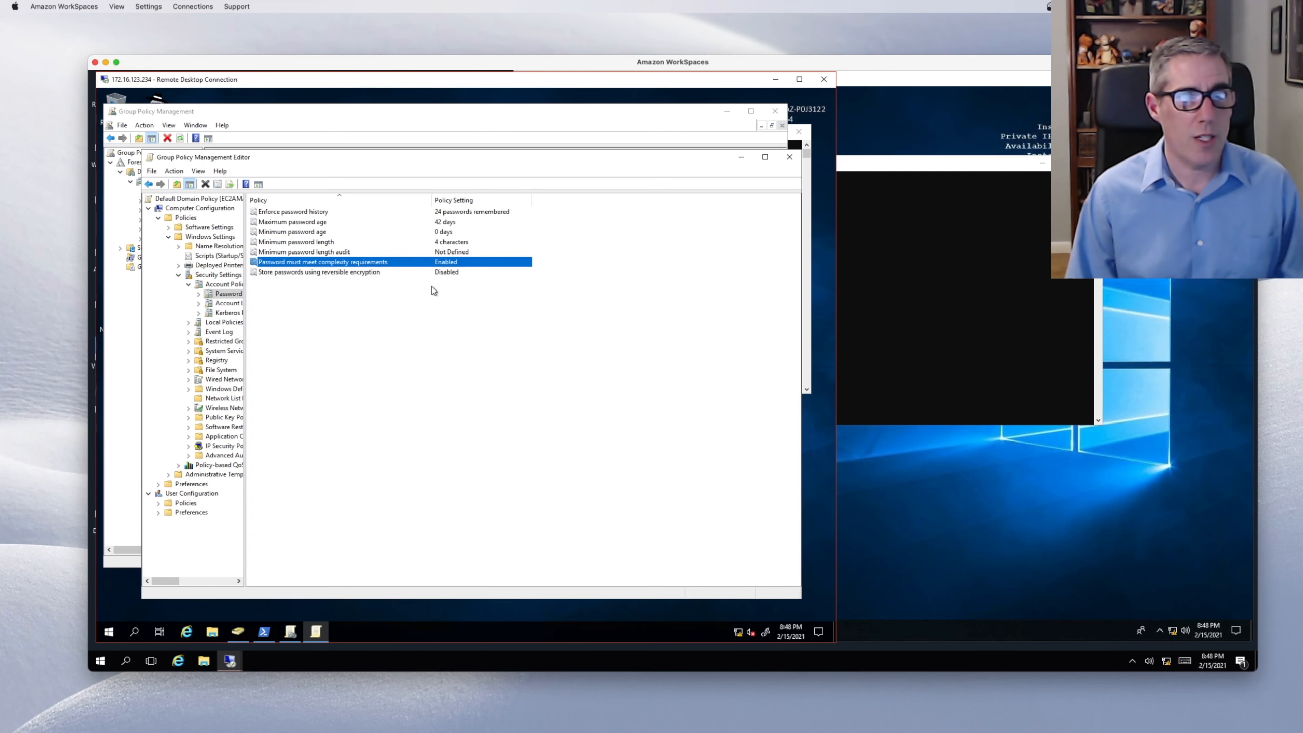
double_click(439, 262)
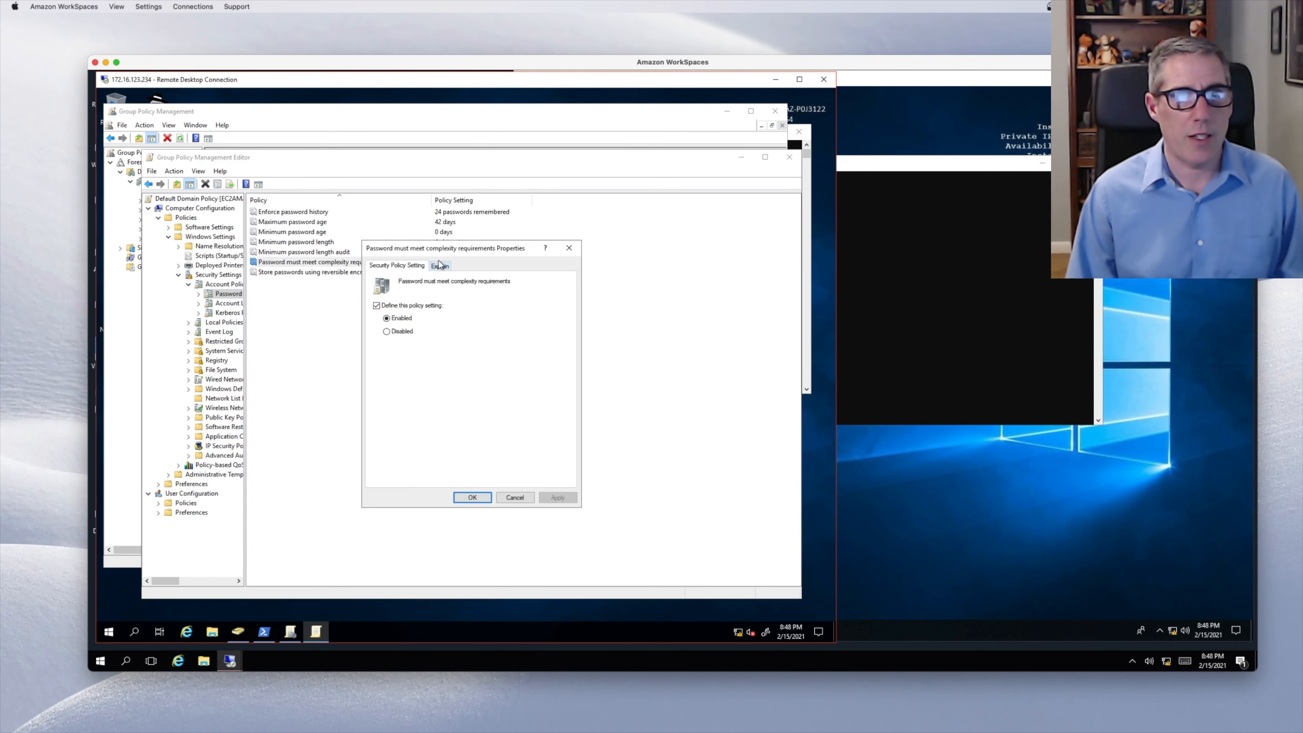
click(399, 331)
click(476, 498)
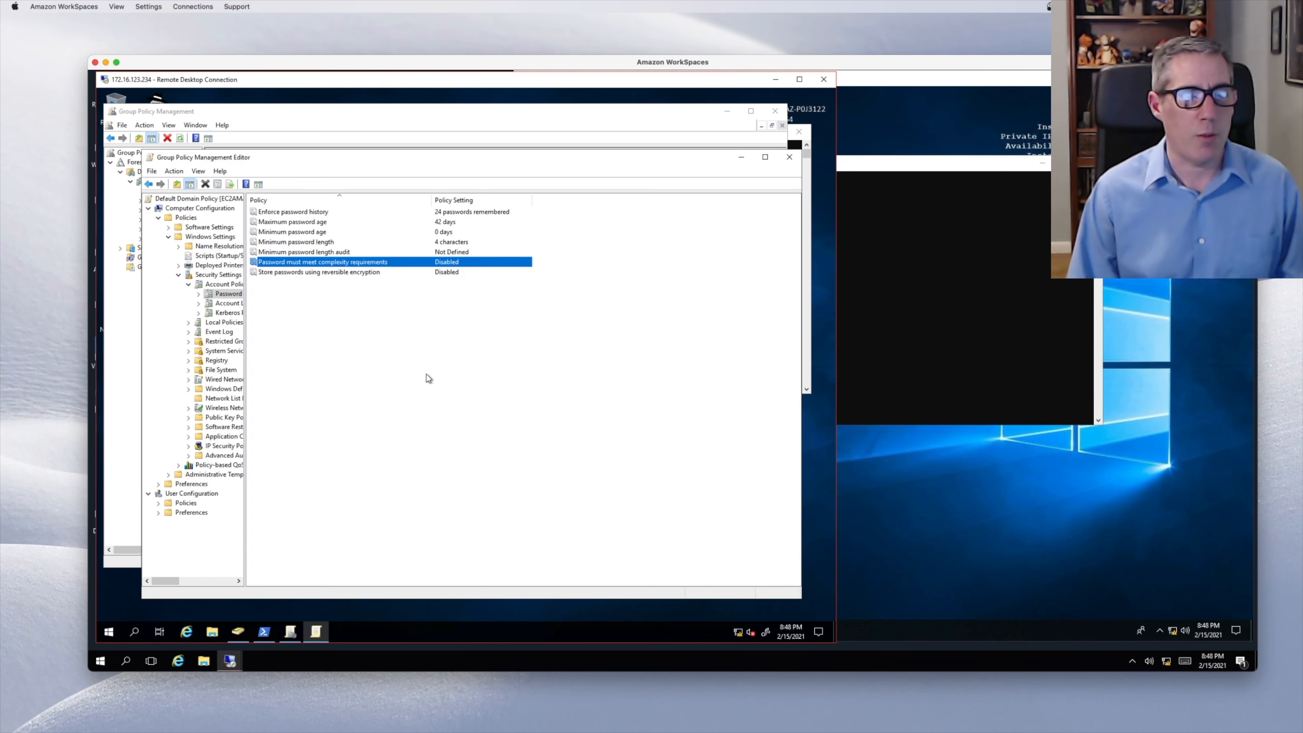
- Reopen the complexity policy's Explain tab to read it, then close the properties and the editor
right_click(398, 273)
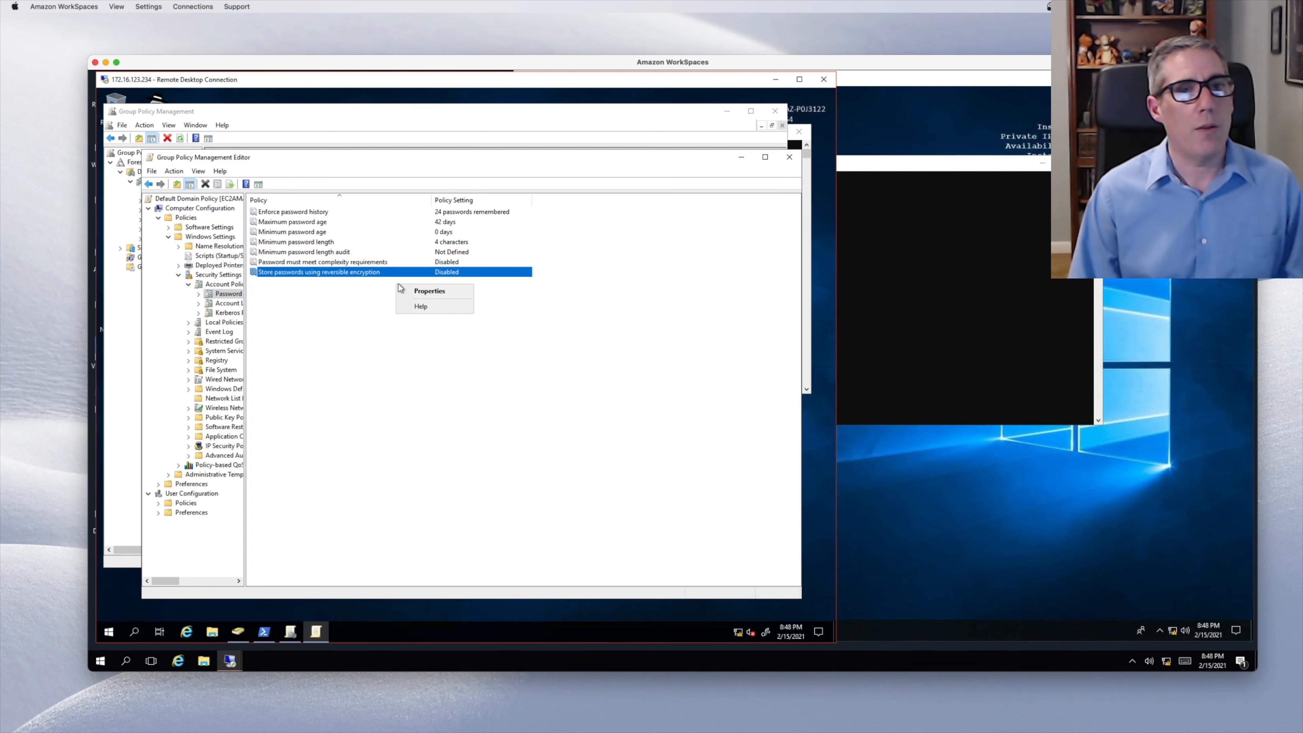
click(581, 271)
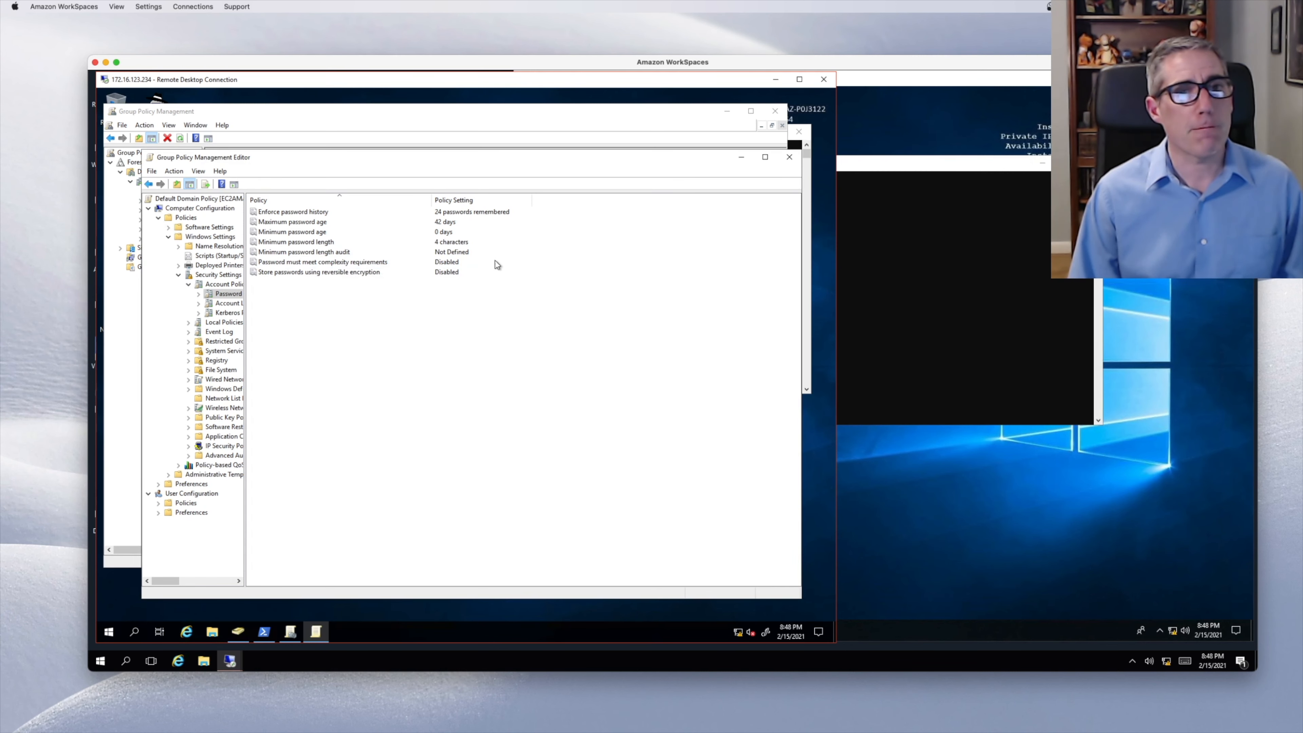
click(457, 262)
double_click(457, 262)
click(439, 266)
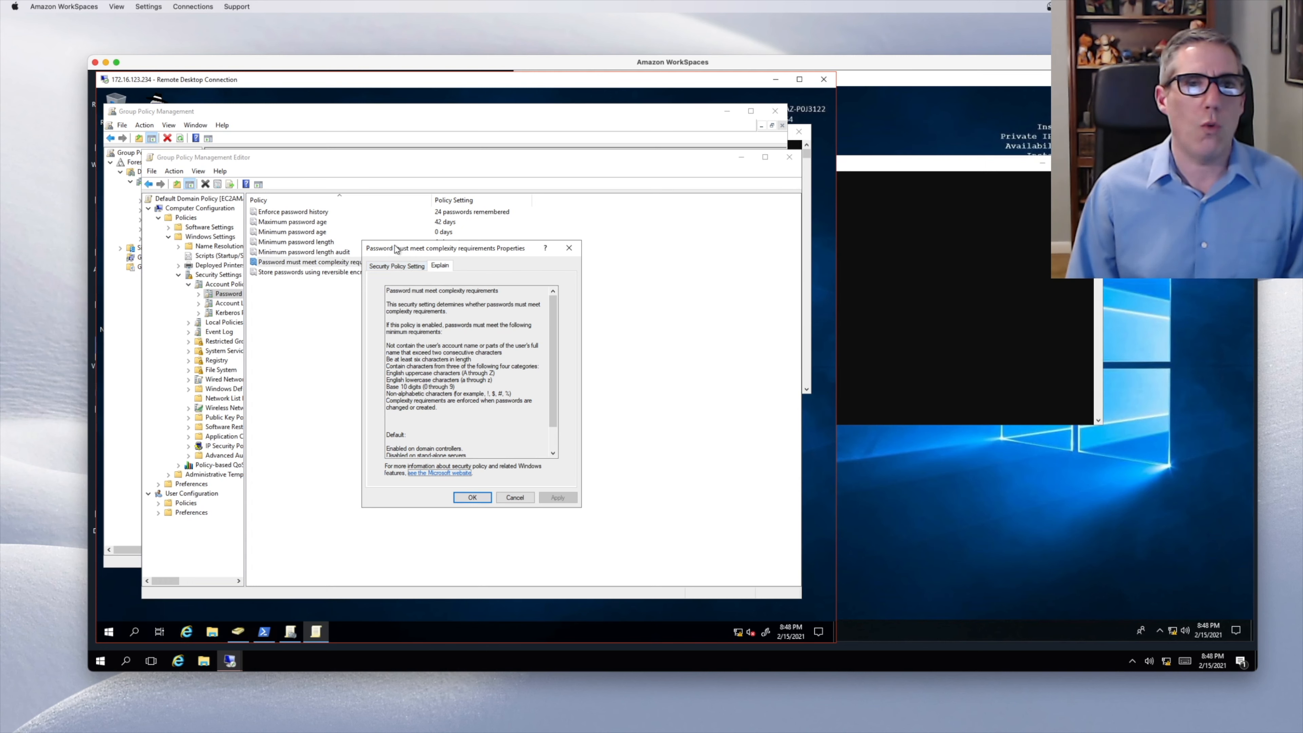
drag(396, 249, 518, 289)
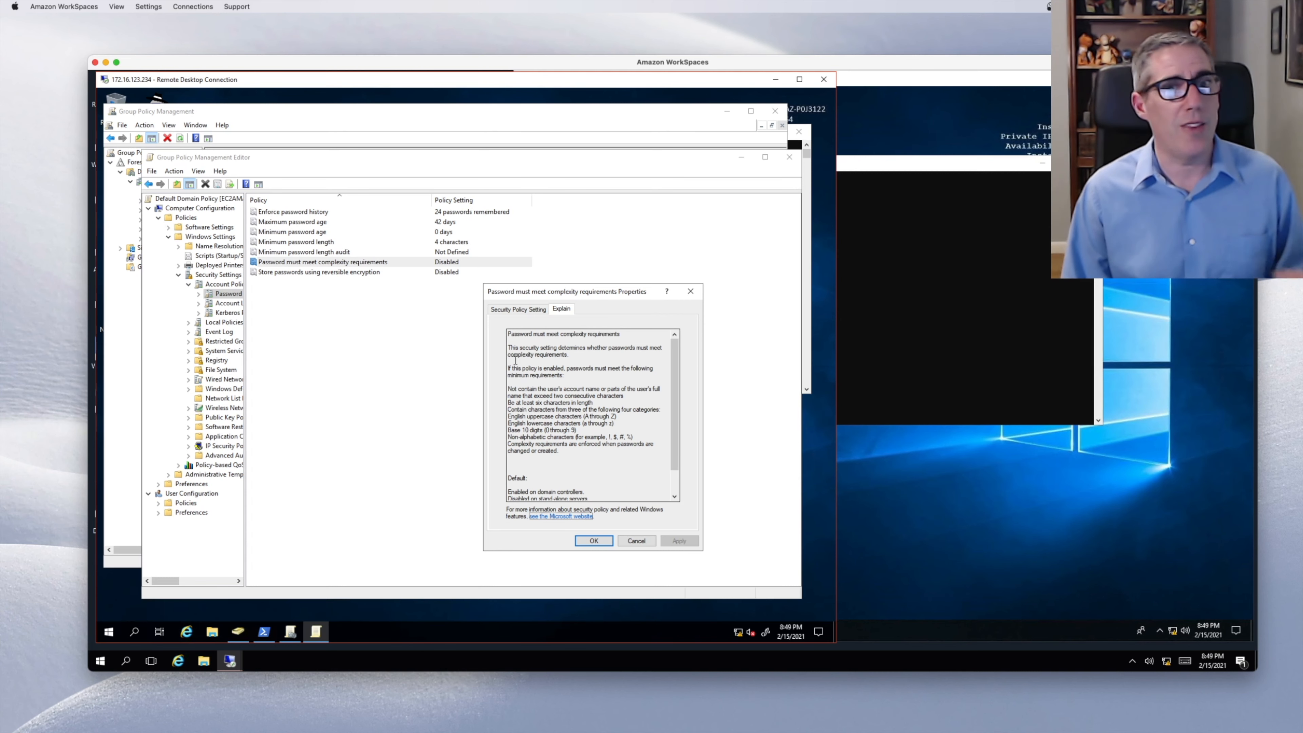
click(608, 546)
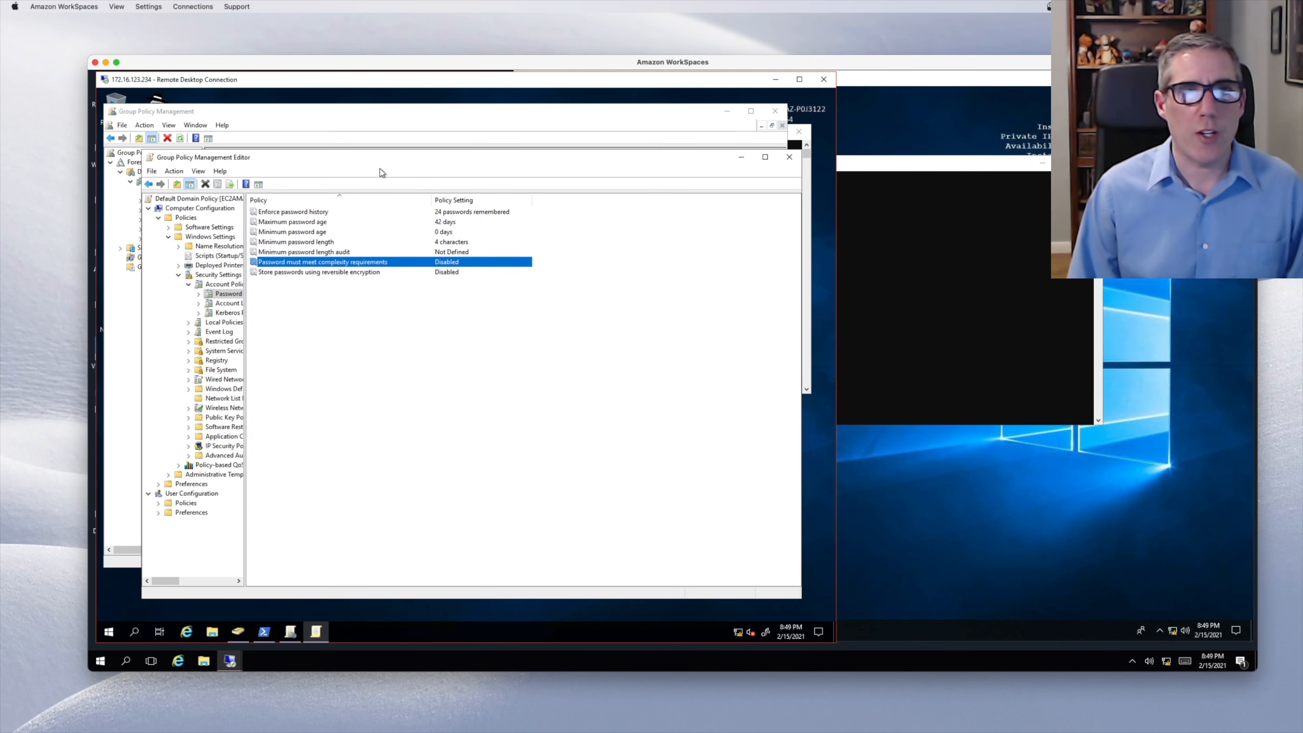
click(789, 156)
- Run gpupdate in the Windows client's Command Prompt, then open the Ctrl+Alt+End security screen
click(887, 272)
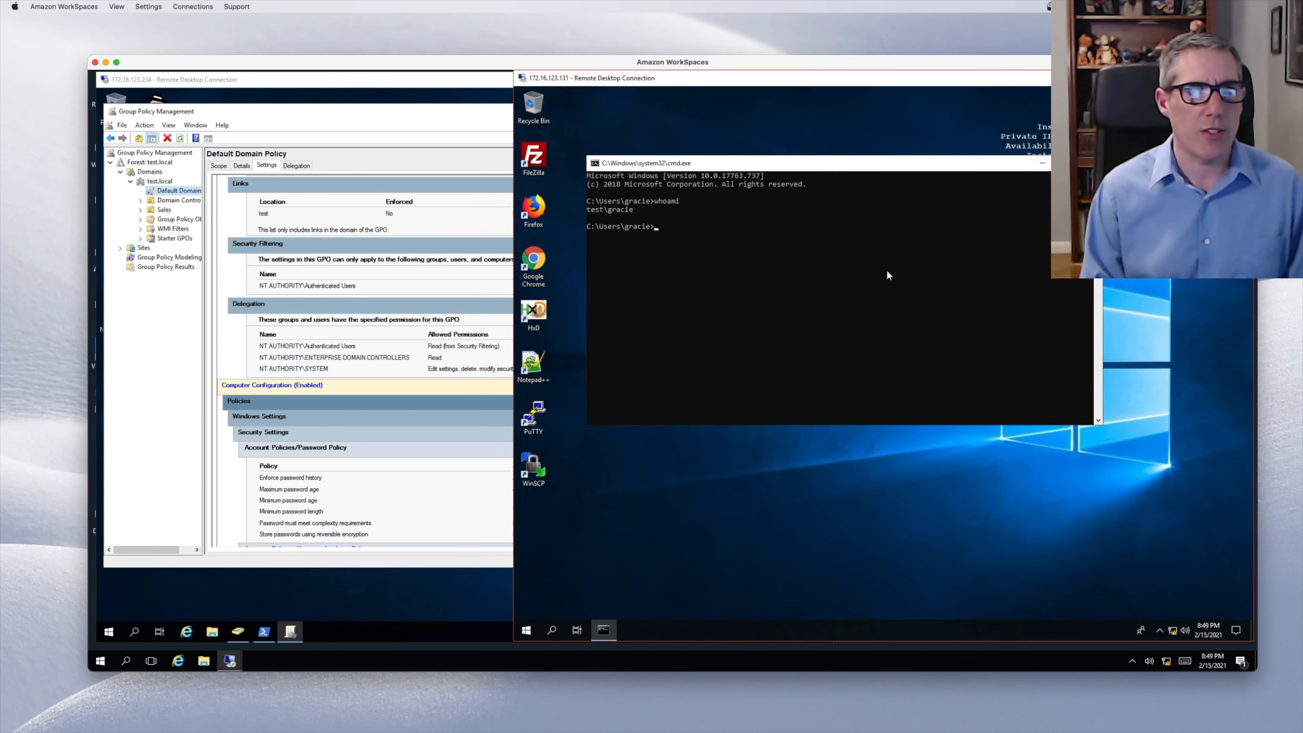
click(828, 268)
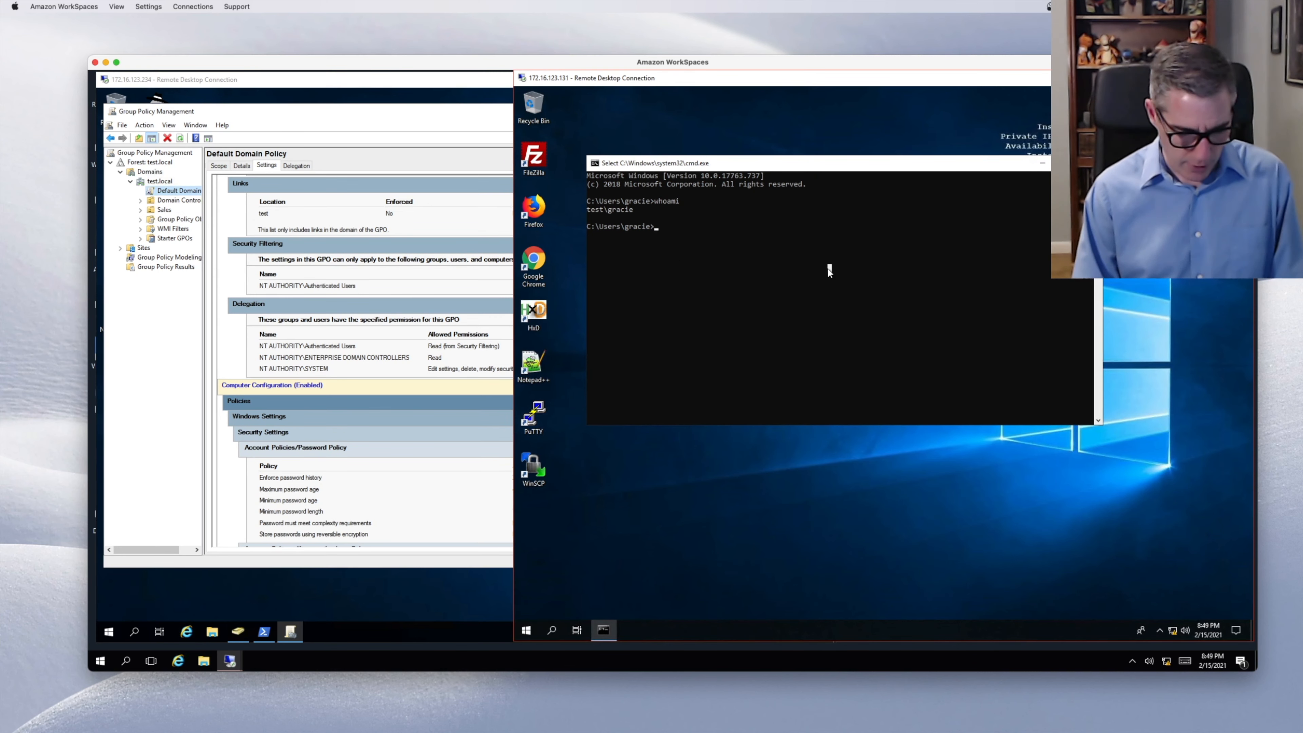
text(gpup)
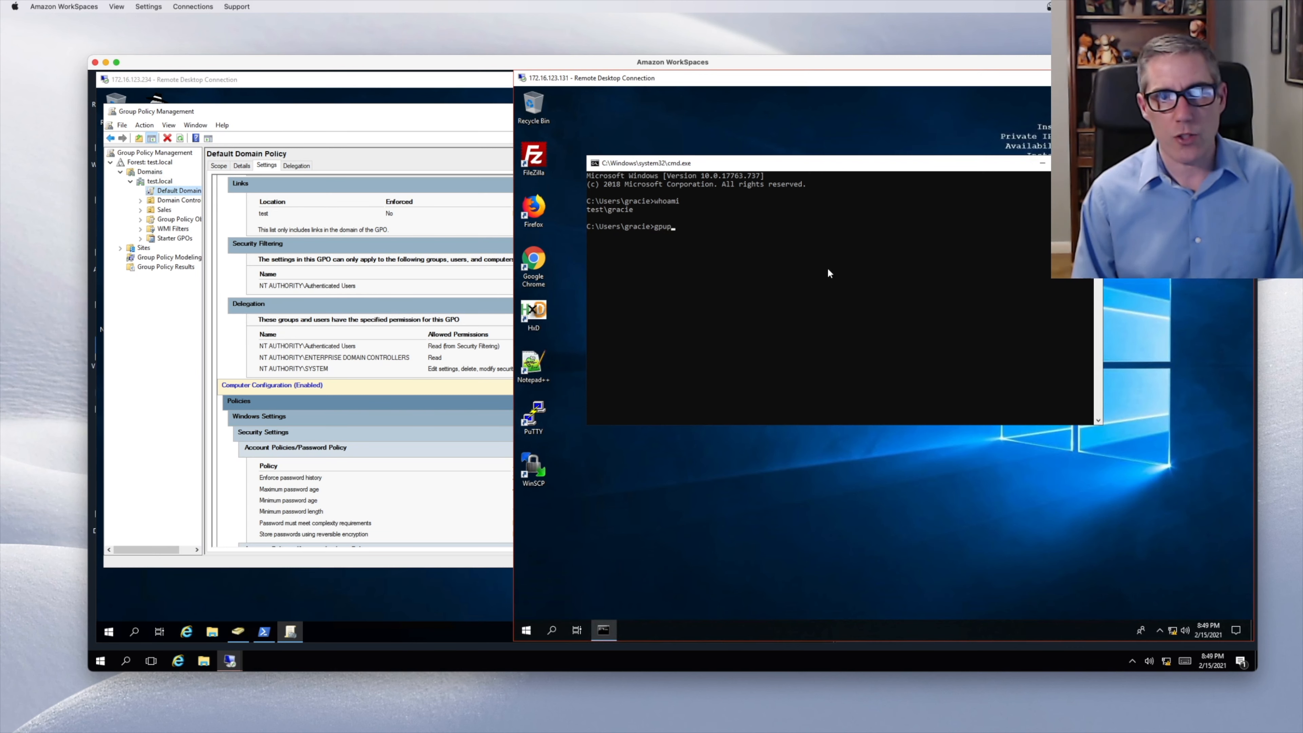
text(date)
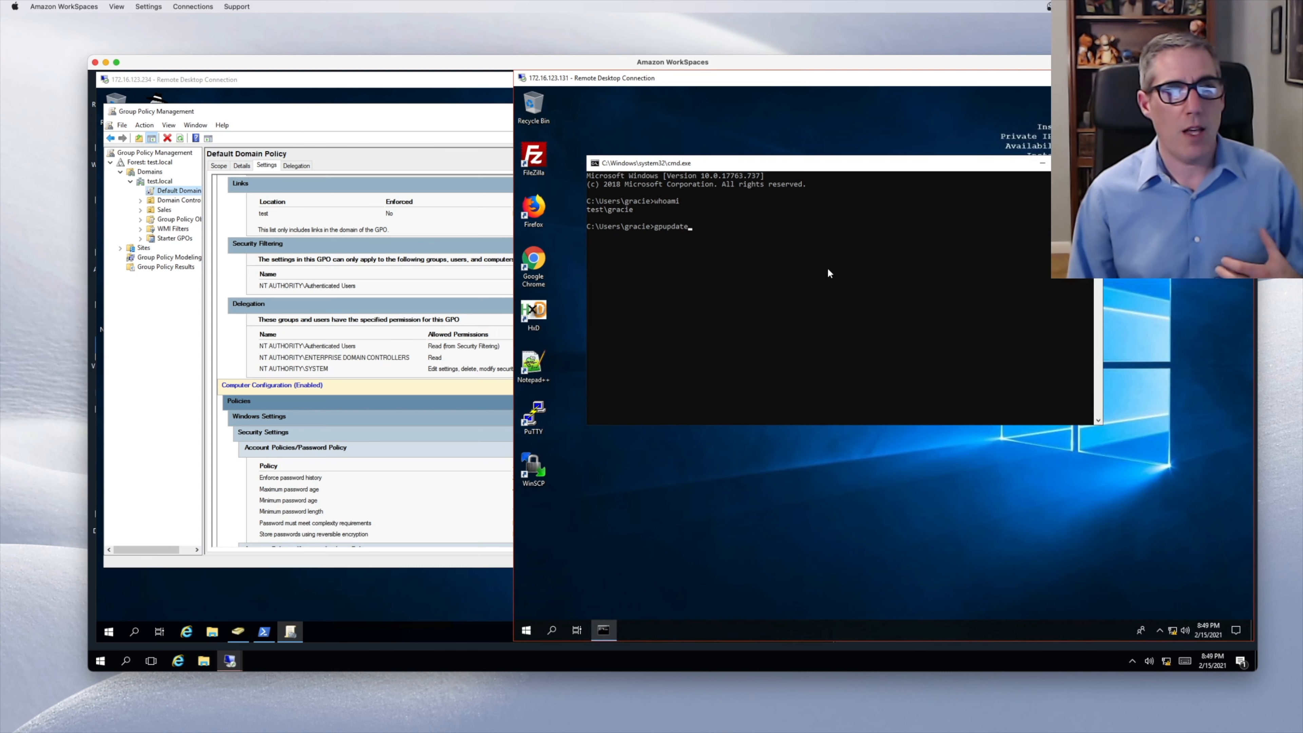
key(Return)
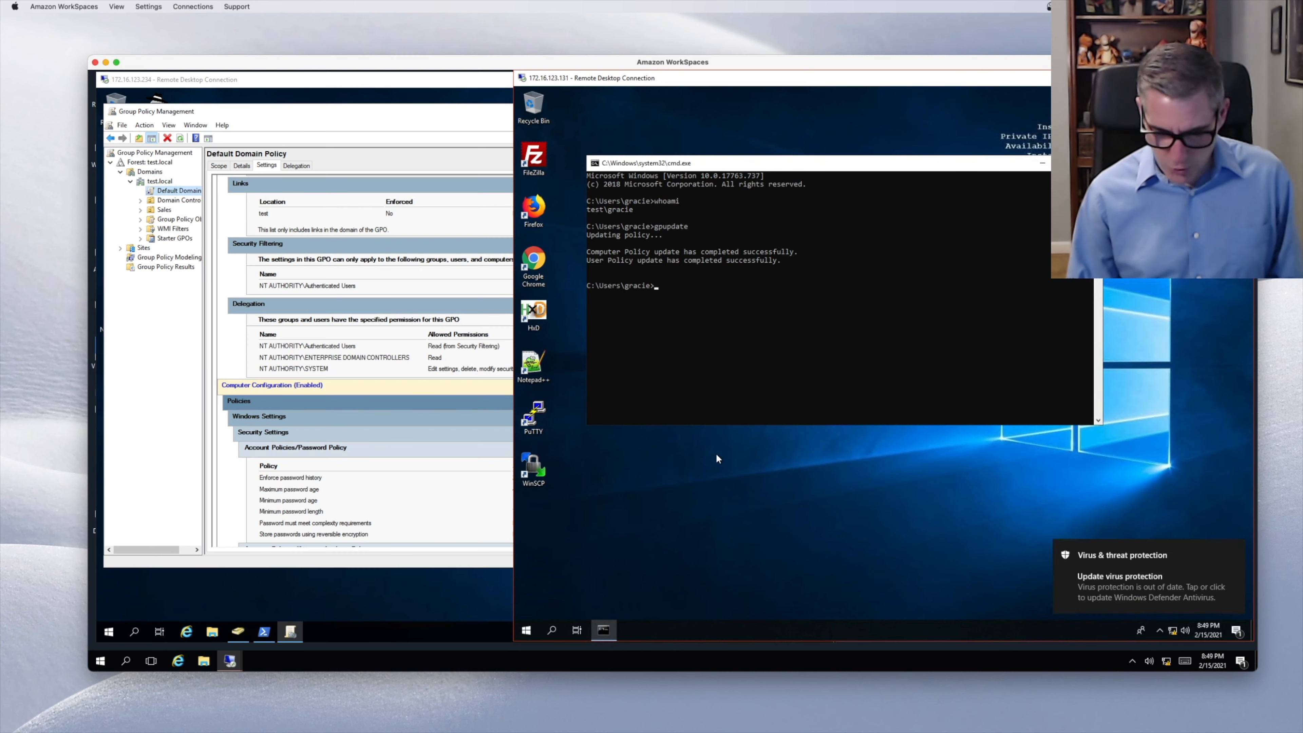
key(ctrl+alt+End)
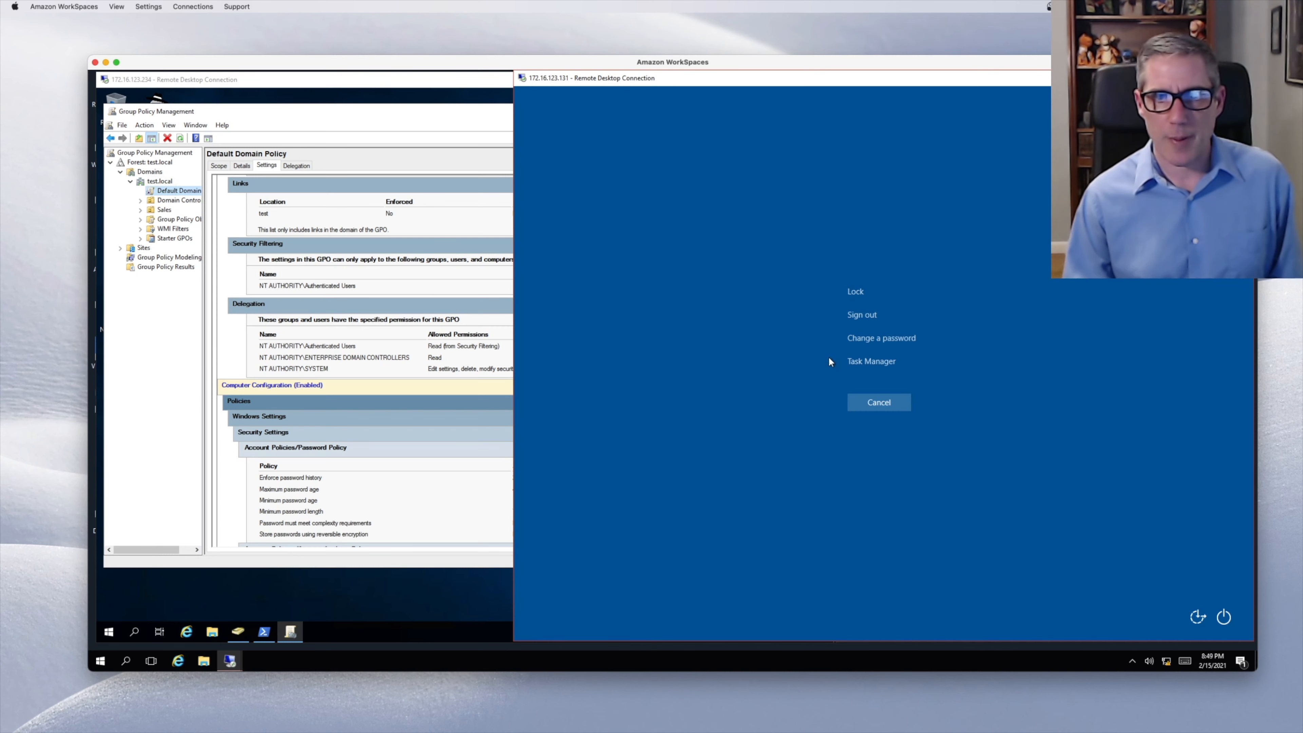
- Change the user's password from the current one to a four-character password and acknowledge the success message
click(894, 335)
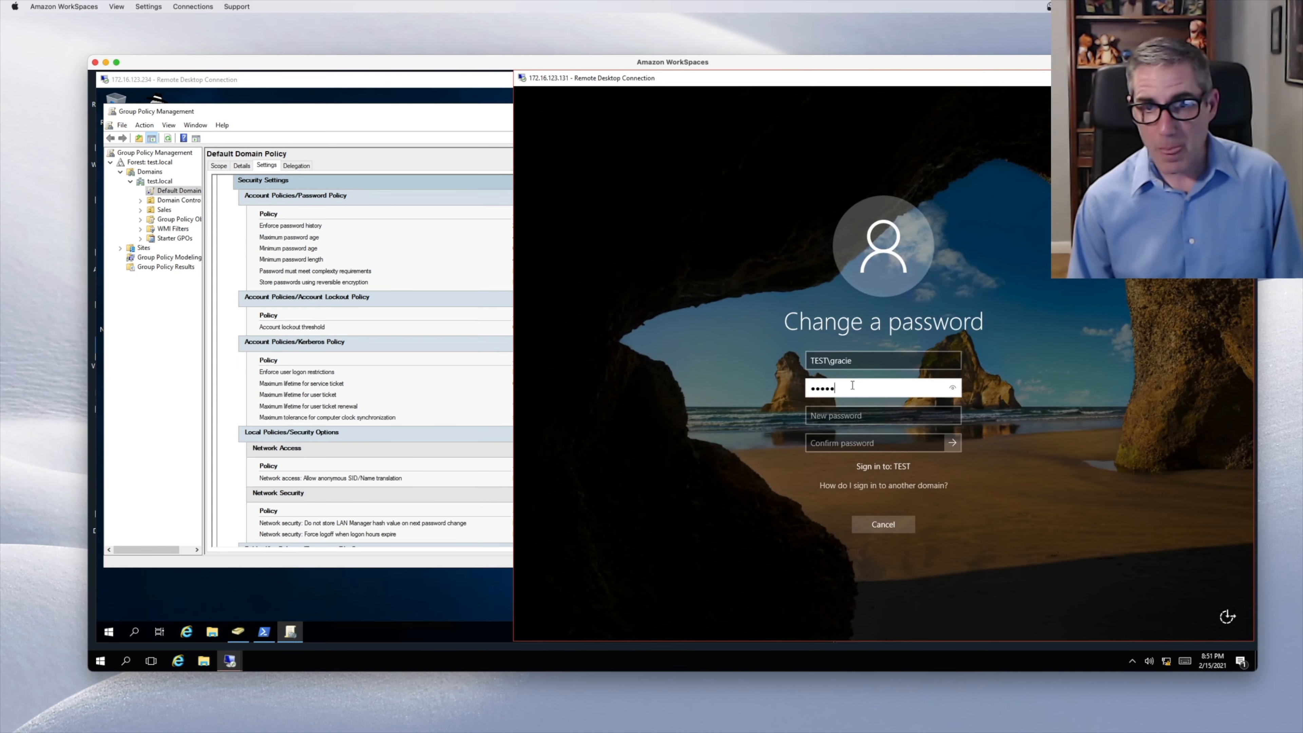
key(BackSpace)
key(BackSpace)
key(BackSpace)
key(BackSpace)
key(BackSpace)
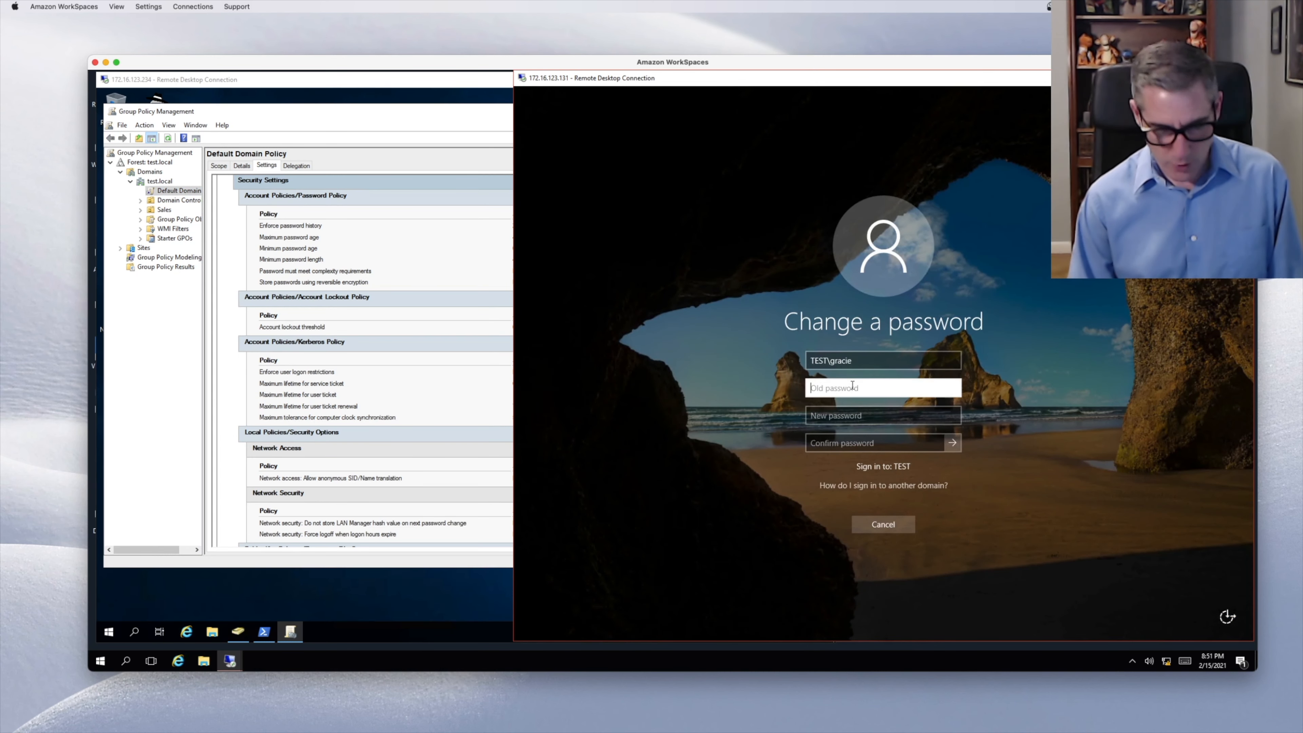
text(Password123)
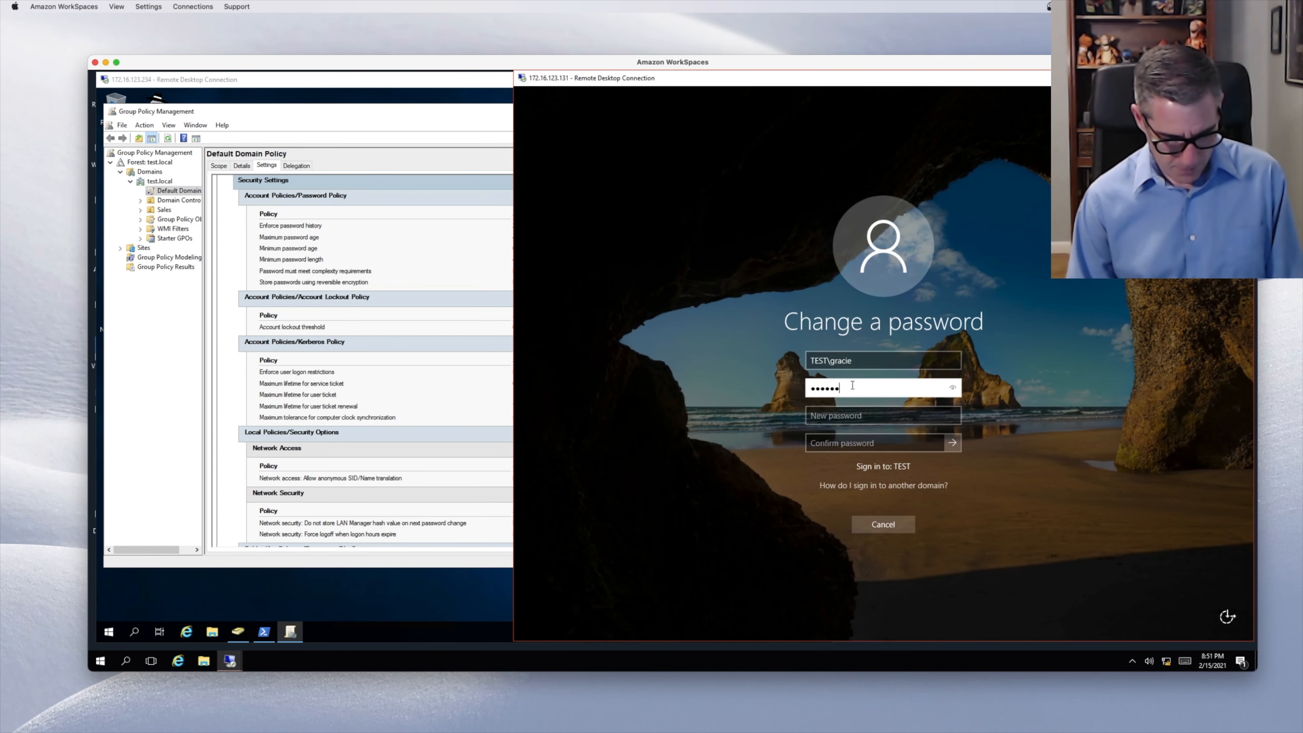
text(!@)
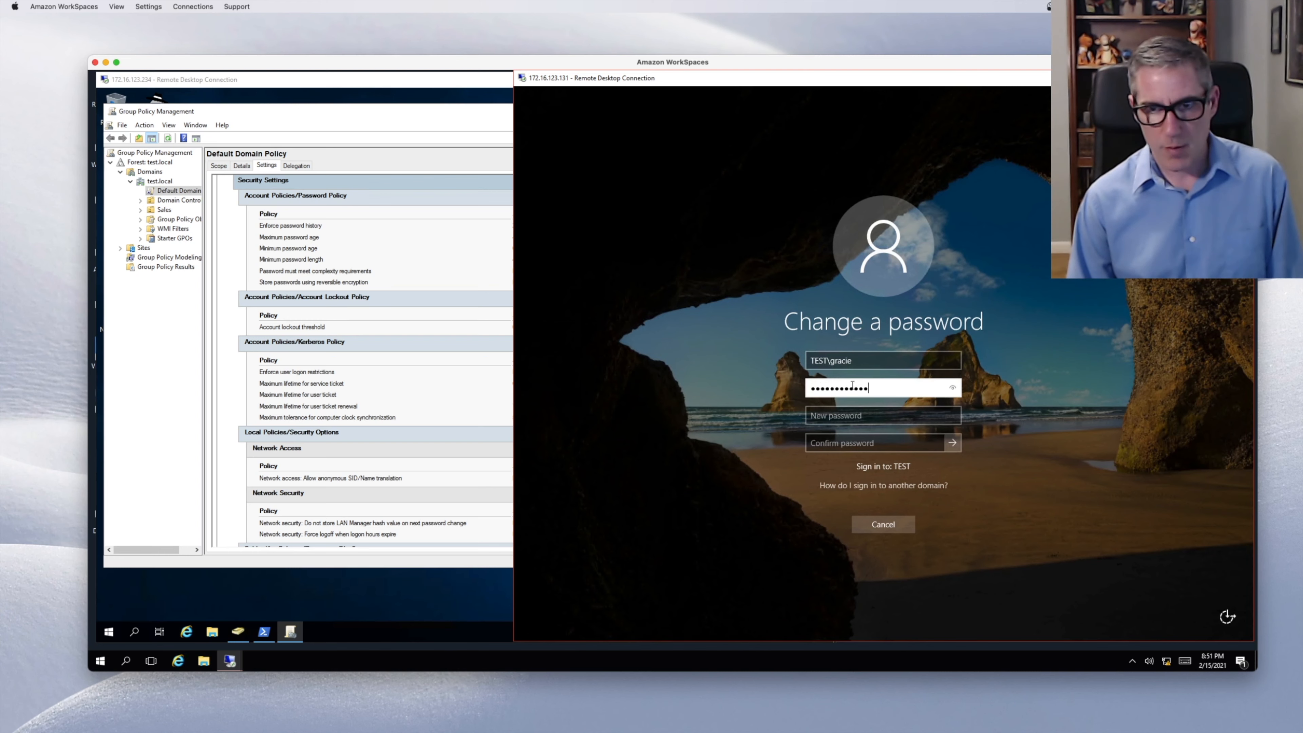
key(Tab)
text(Pass)
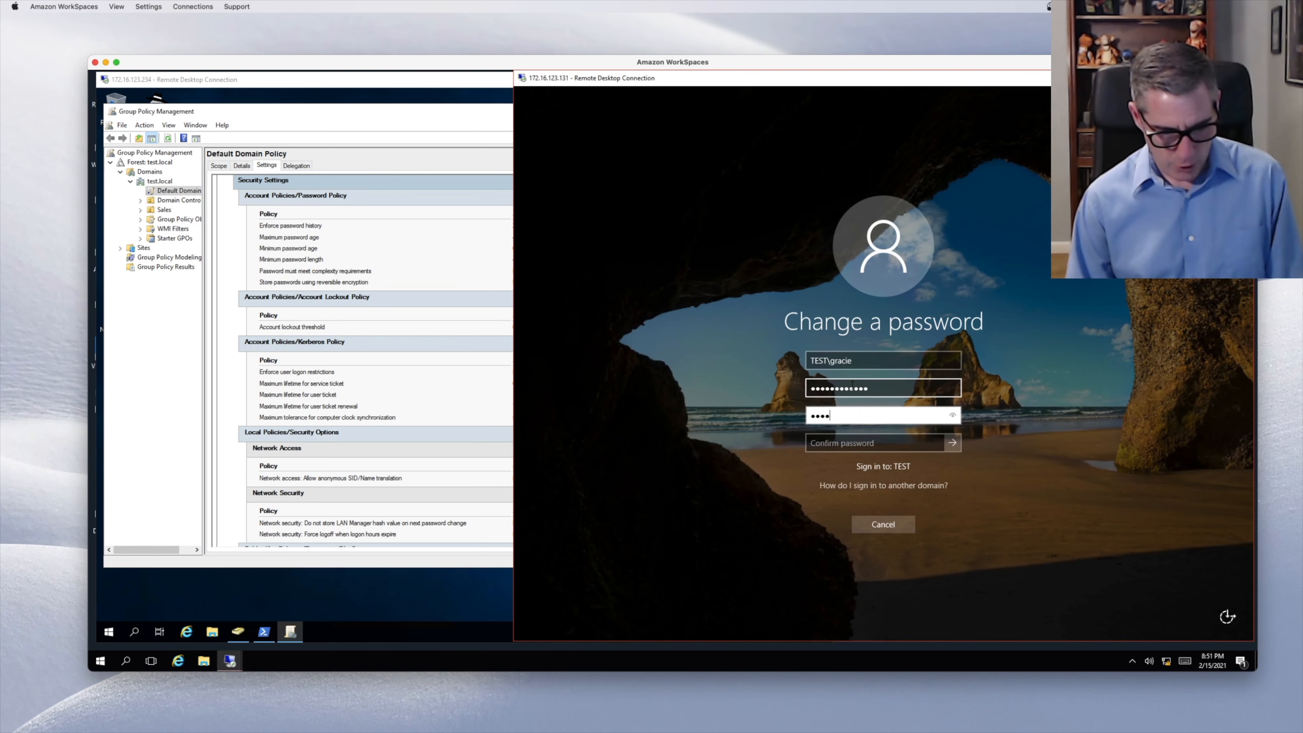
key(Tab)
text(Pass)
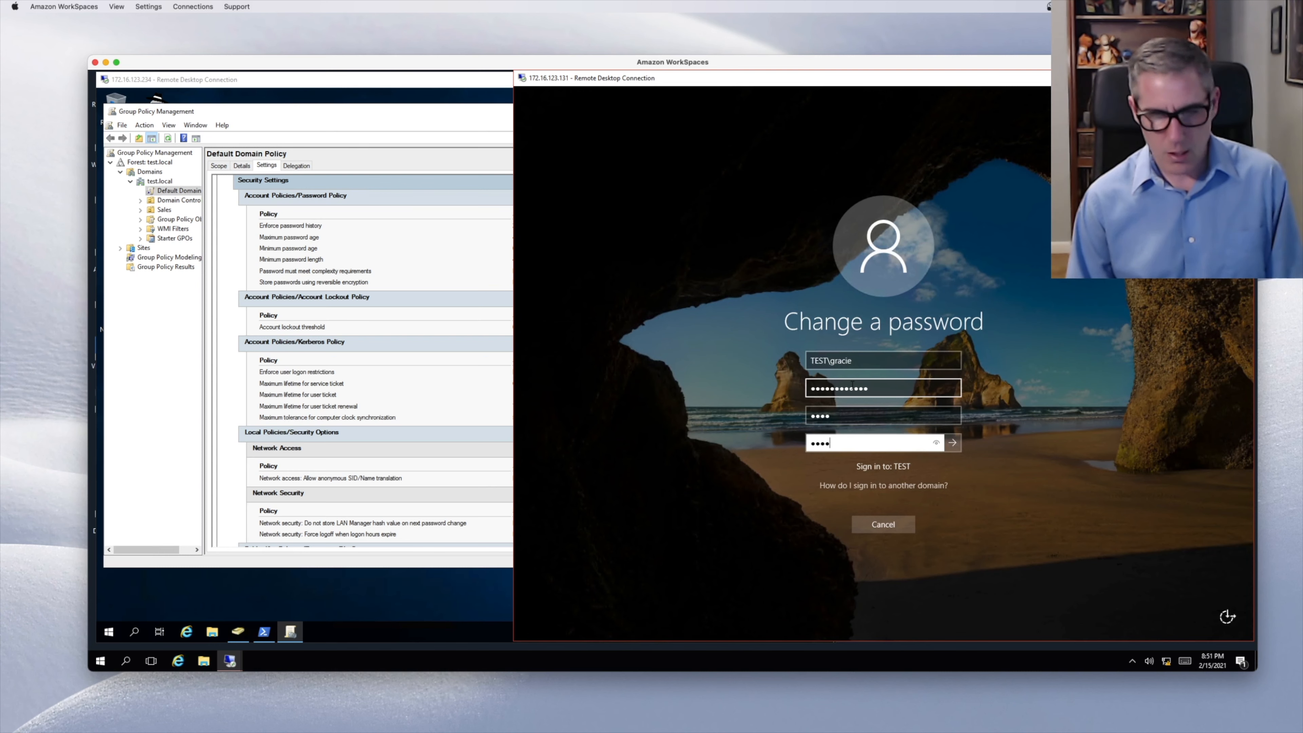
click(952, 443)
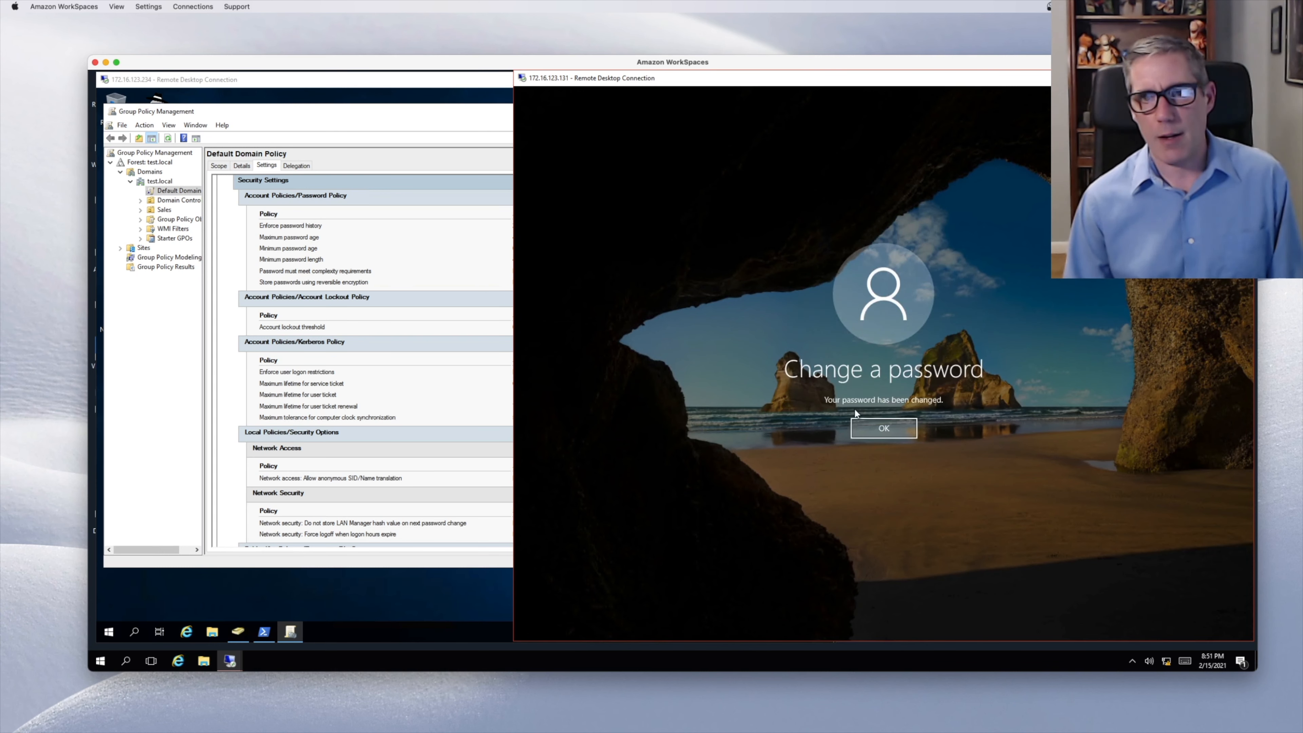
click(878, 429)
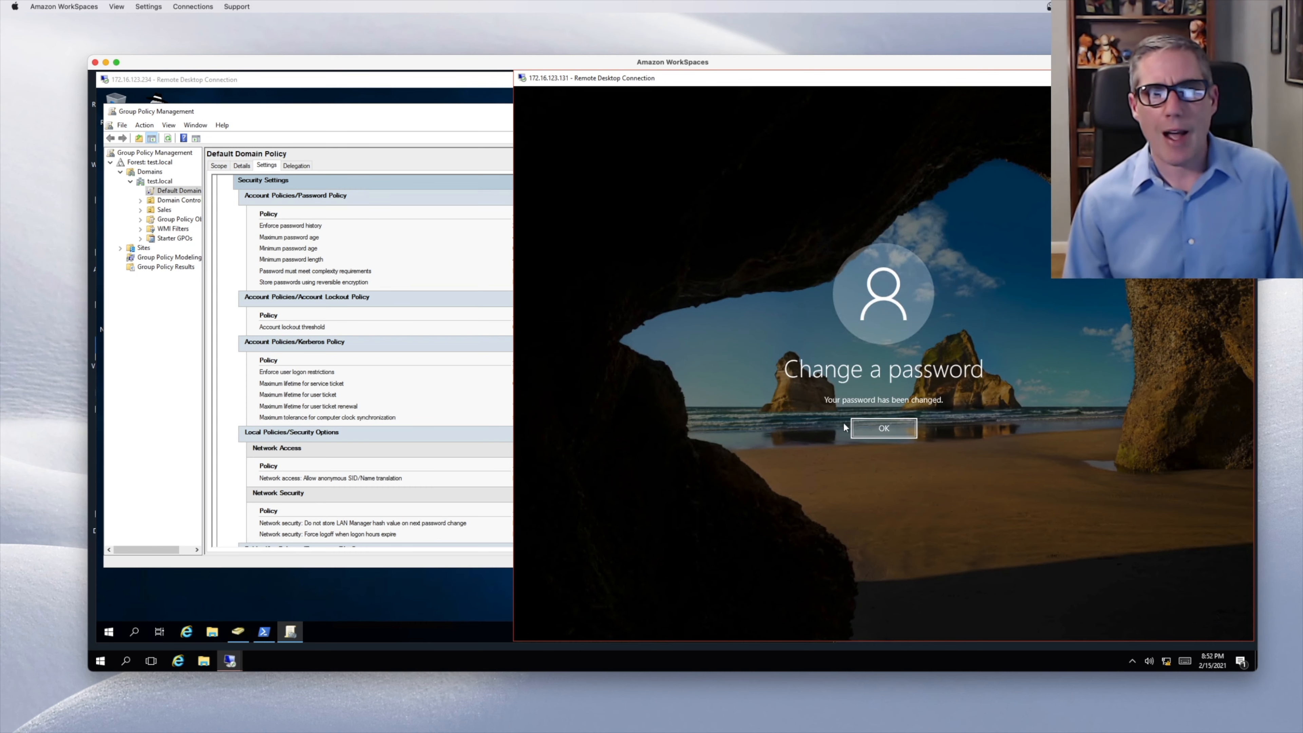
click(411, 123)
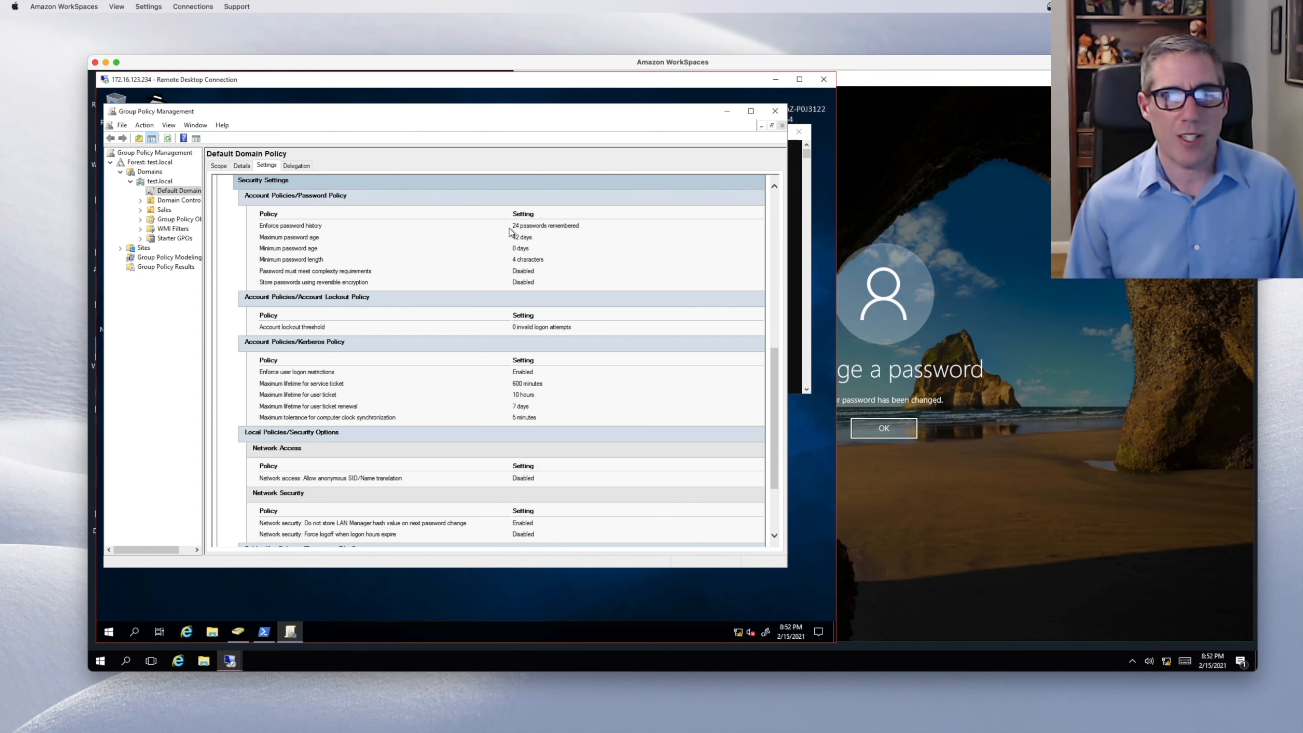
- Return to the Windows client and bring up the Ctrl+Alt+End security options screen
click(890, 430)
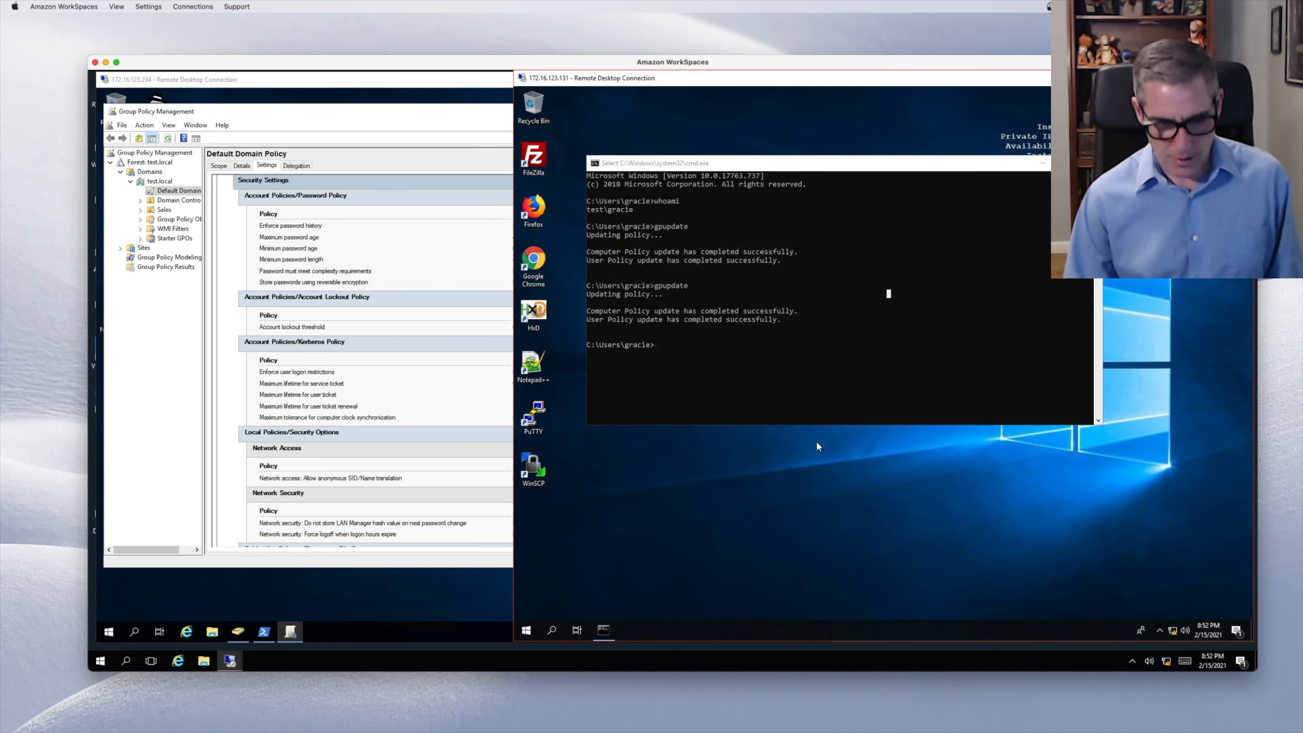
key(ctrl+alt+End)
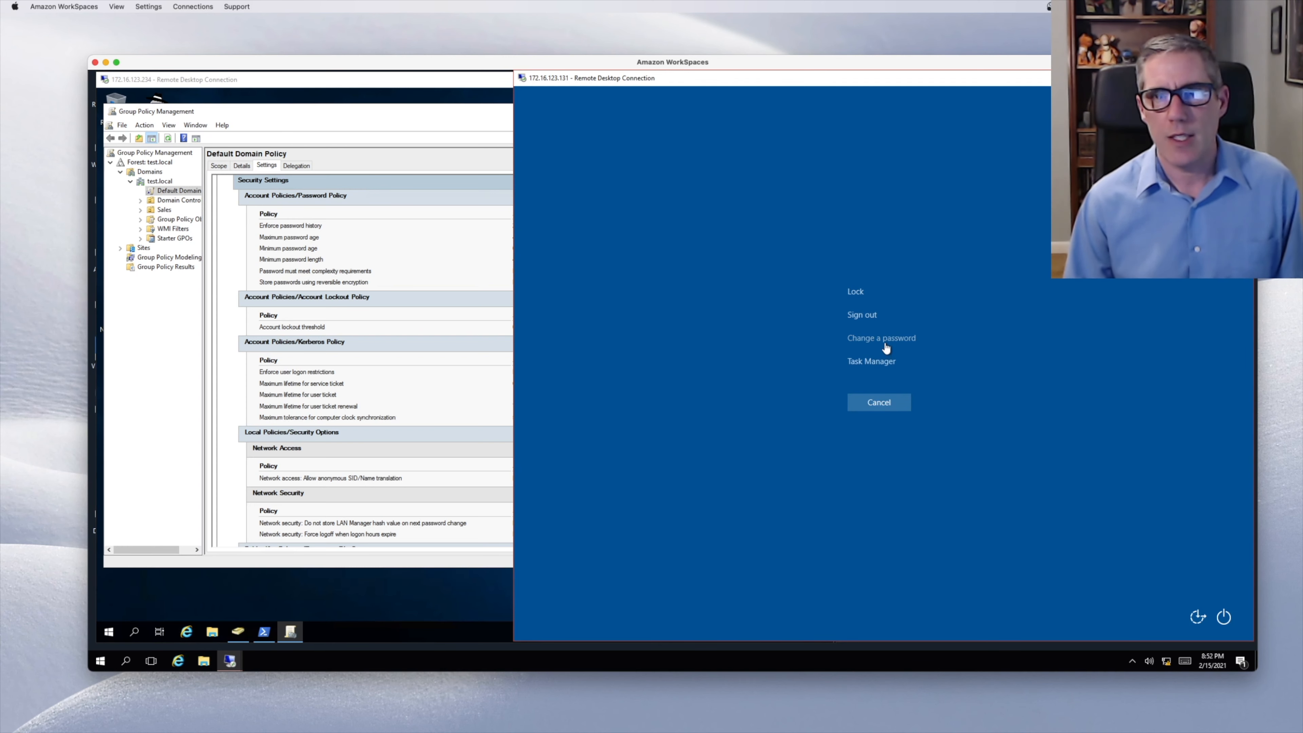
- Try changing the password again and dismiss the password requirements error
click(894, 338)
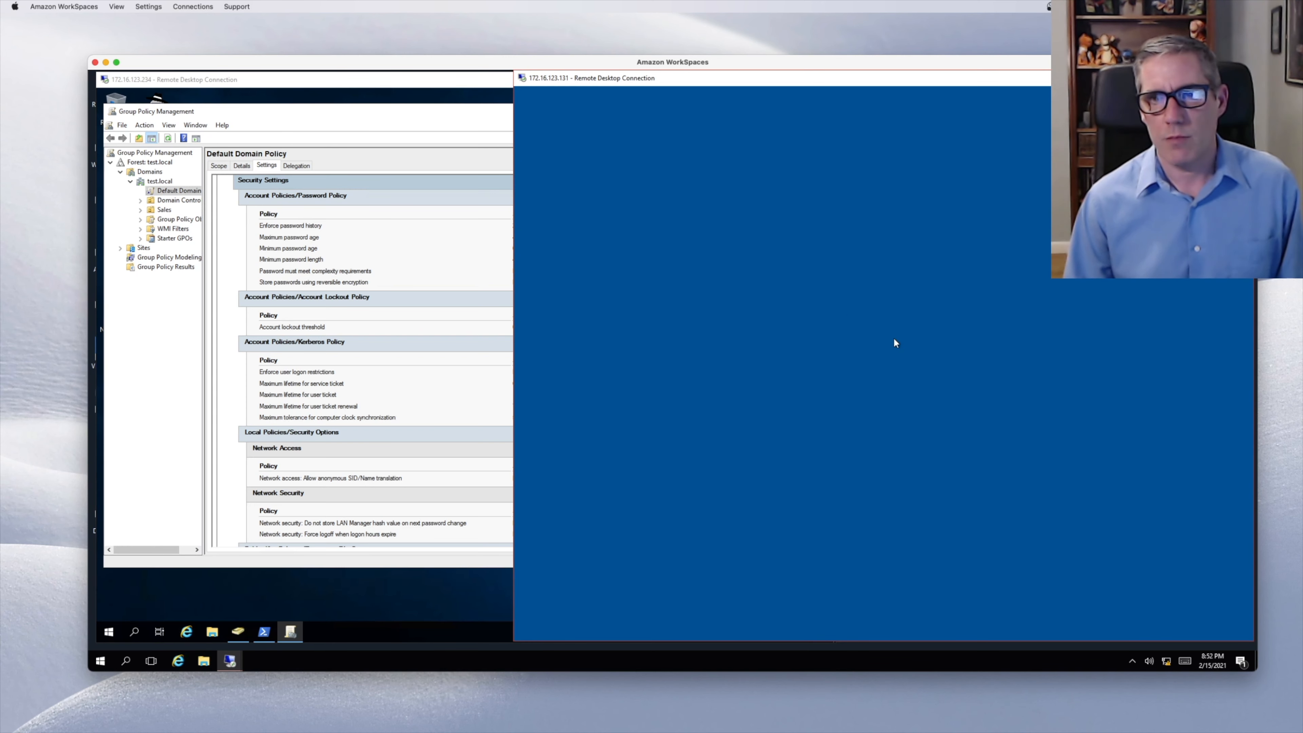
text(***)
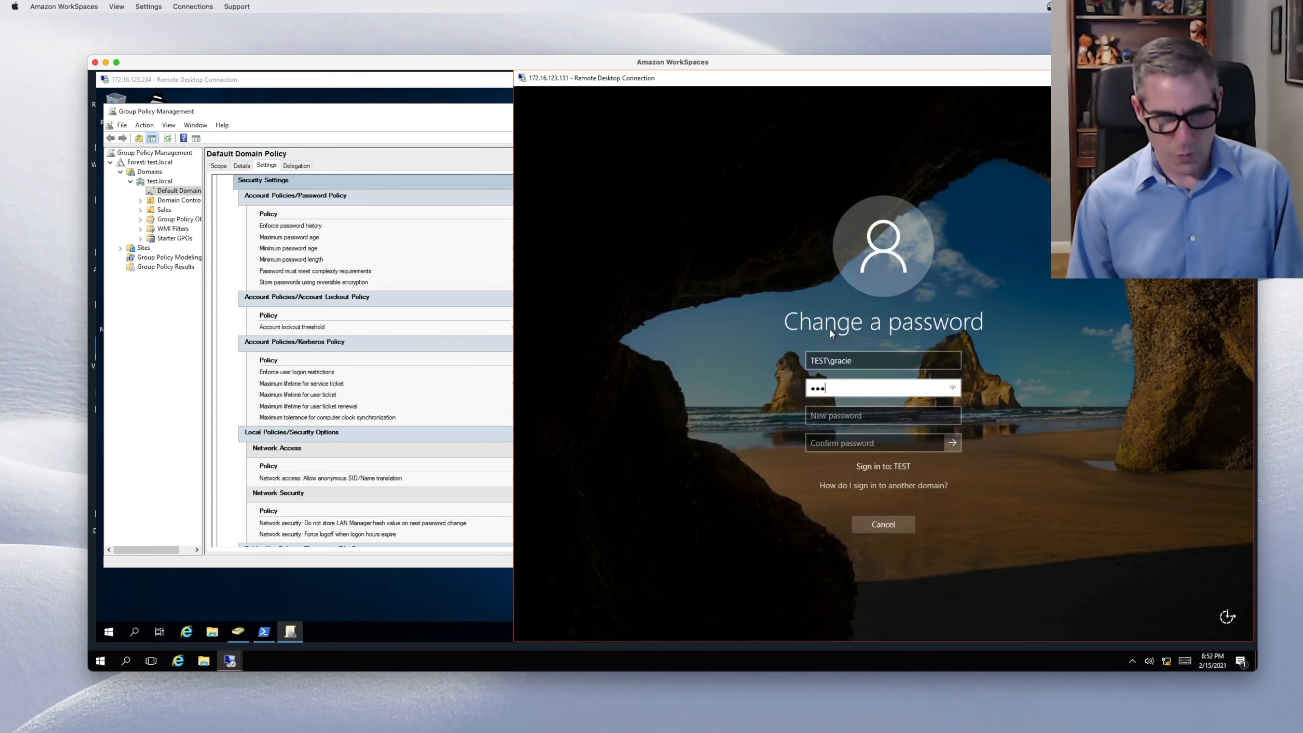
text(*)
key(Tab)
text(******)
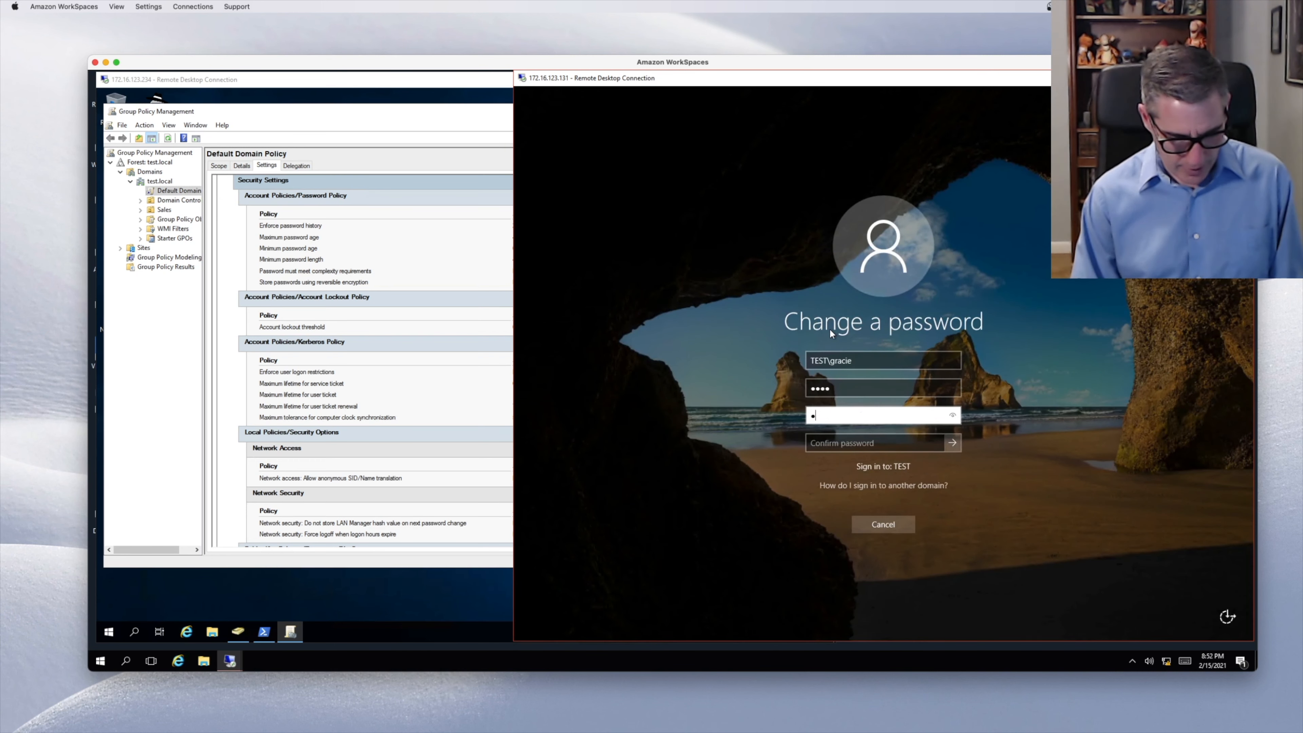
text(******)
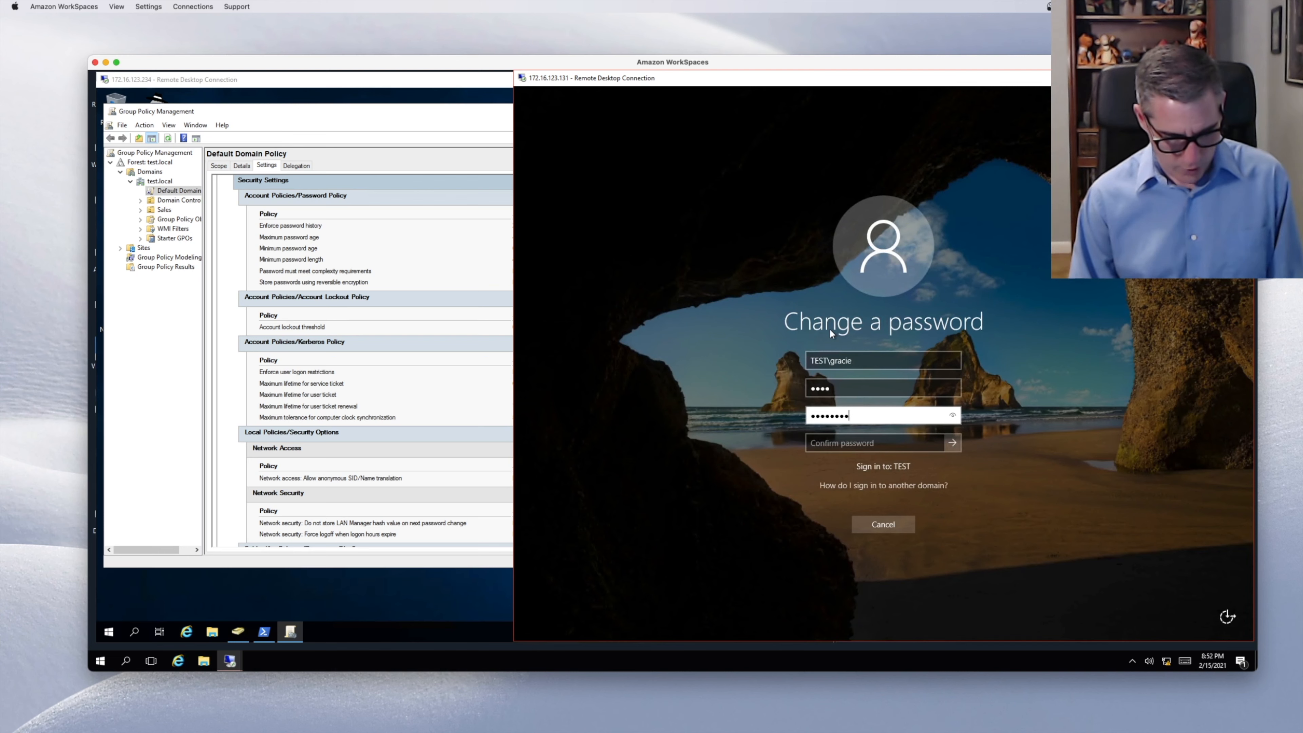
key(Tab)
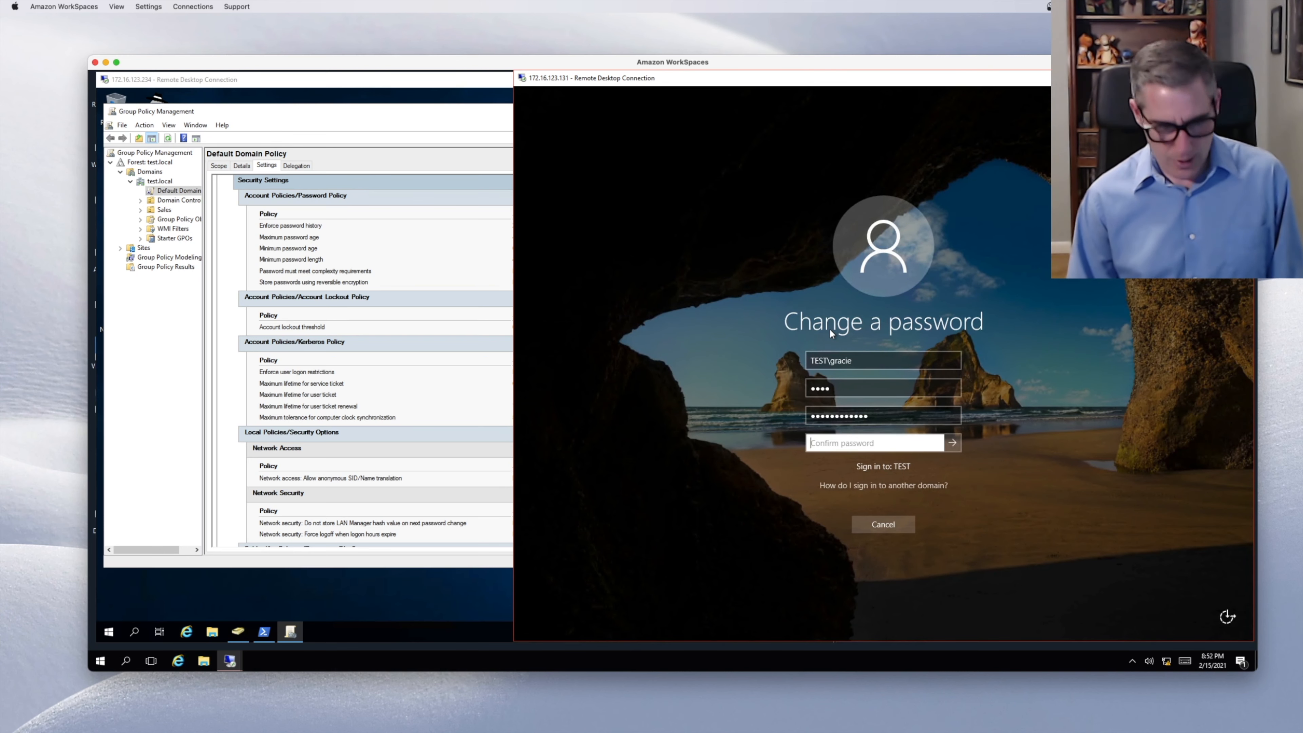
text(************)
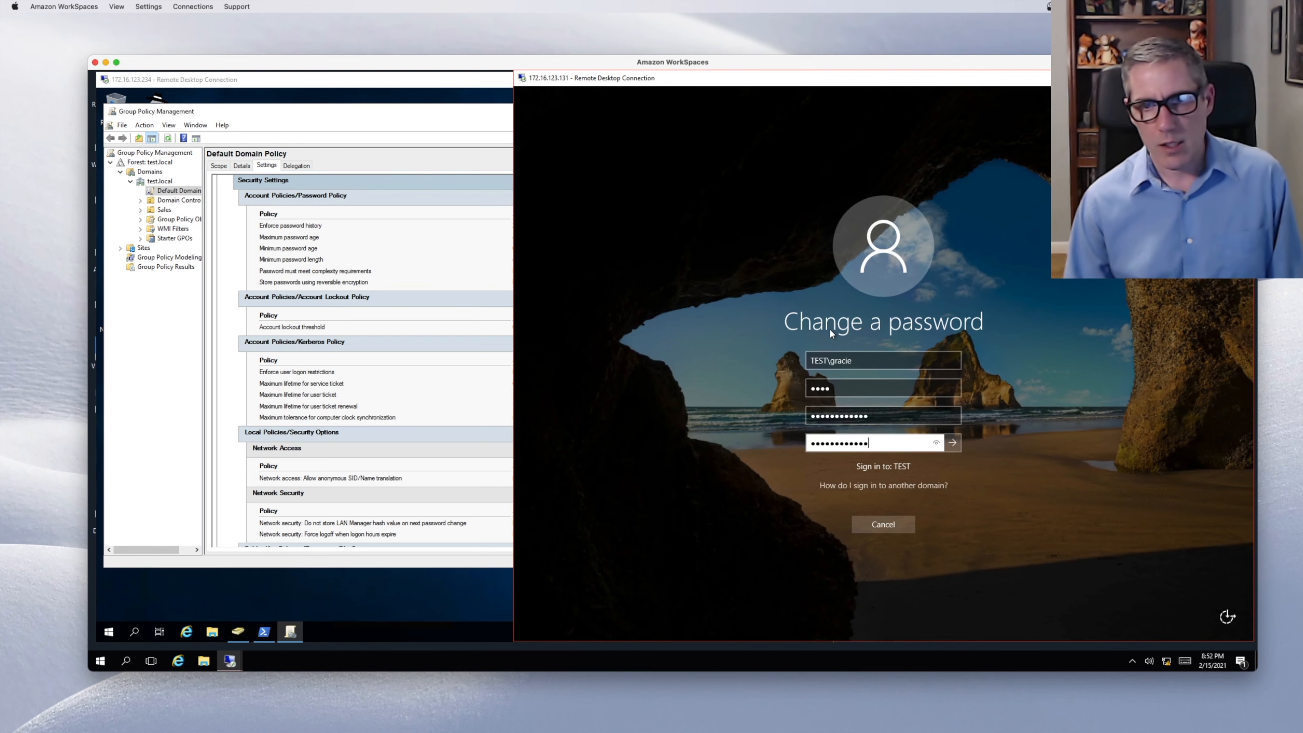
key(Return)
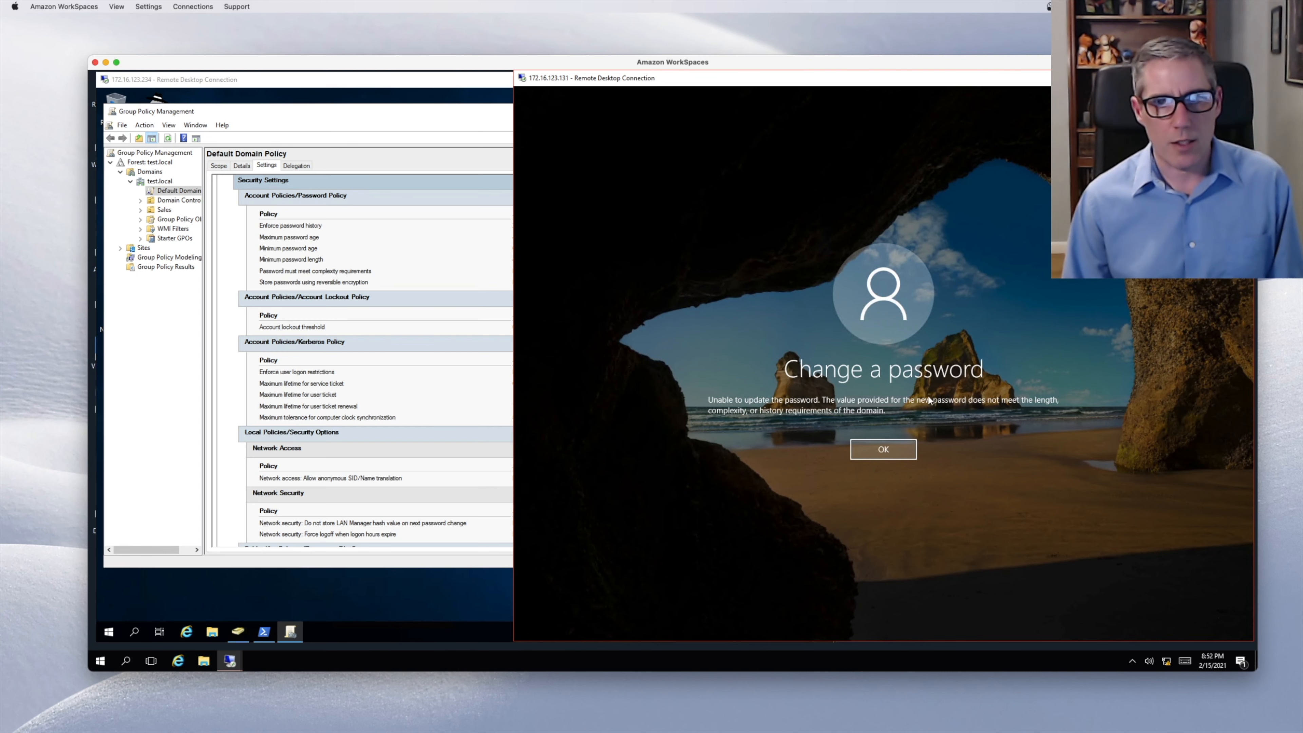
click(883, 450)
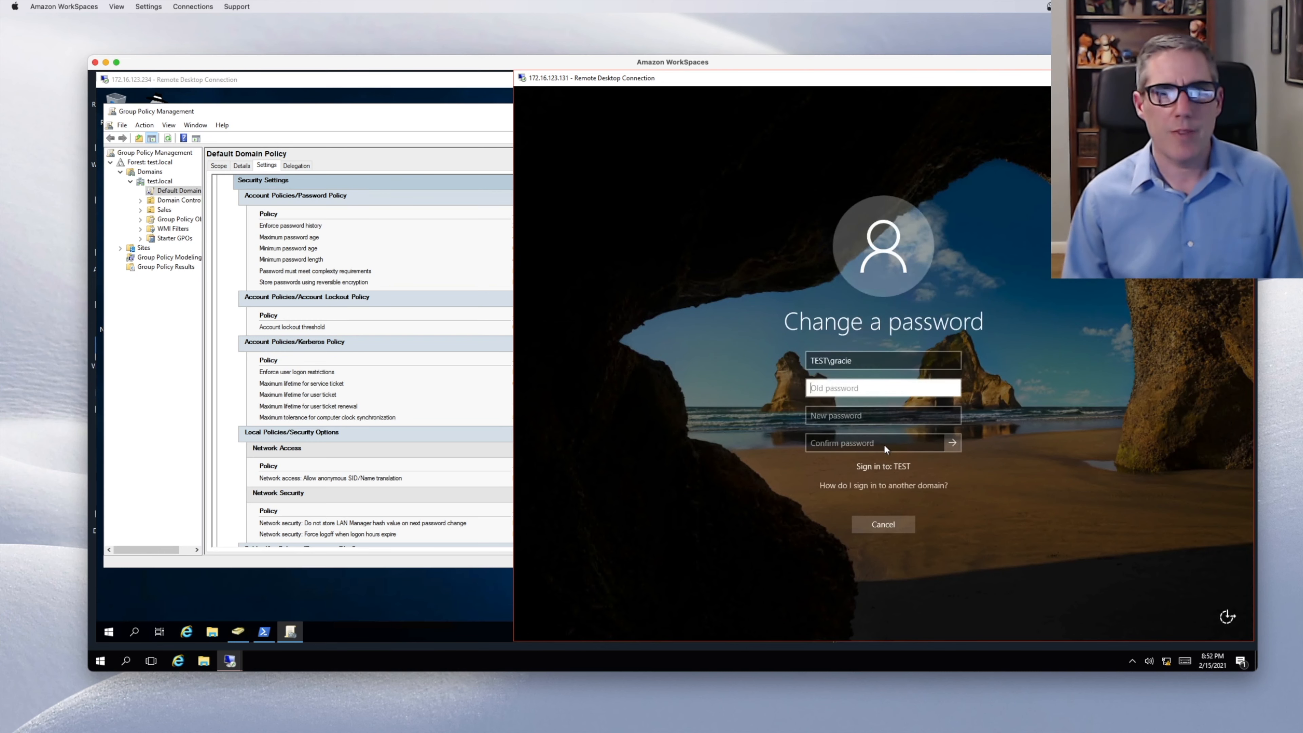
- Cancel the password change and leave the security options screen
click(901, 525)
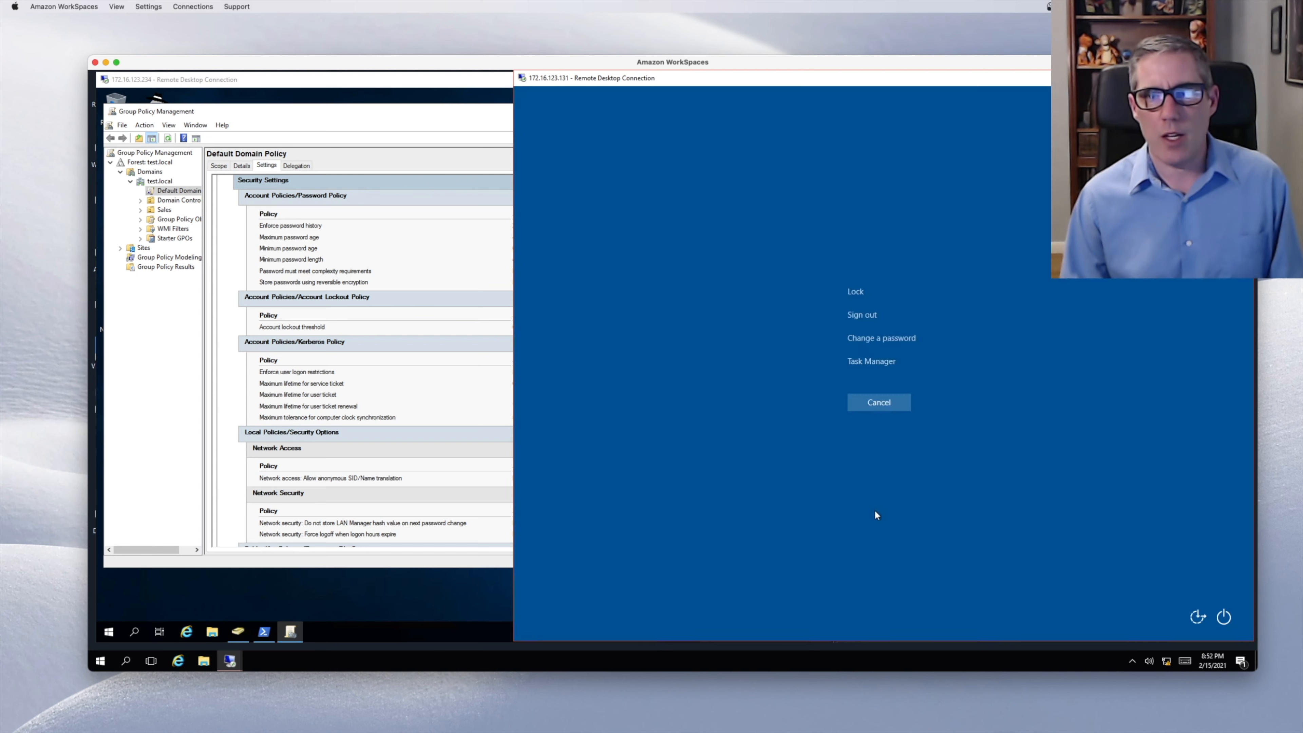
click(881, 402)
click(428, 230)
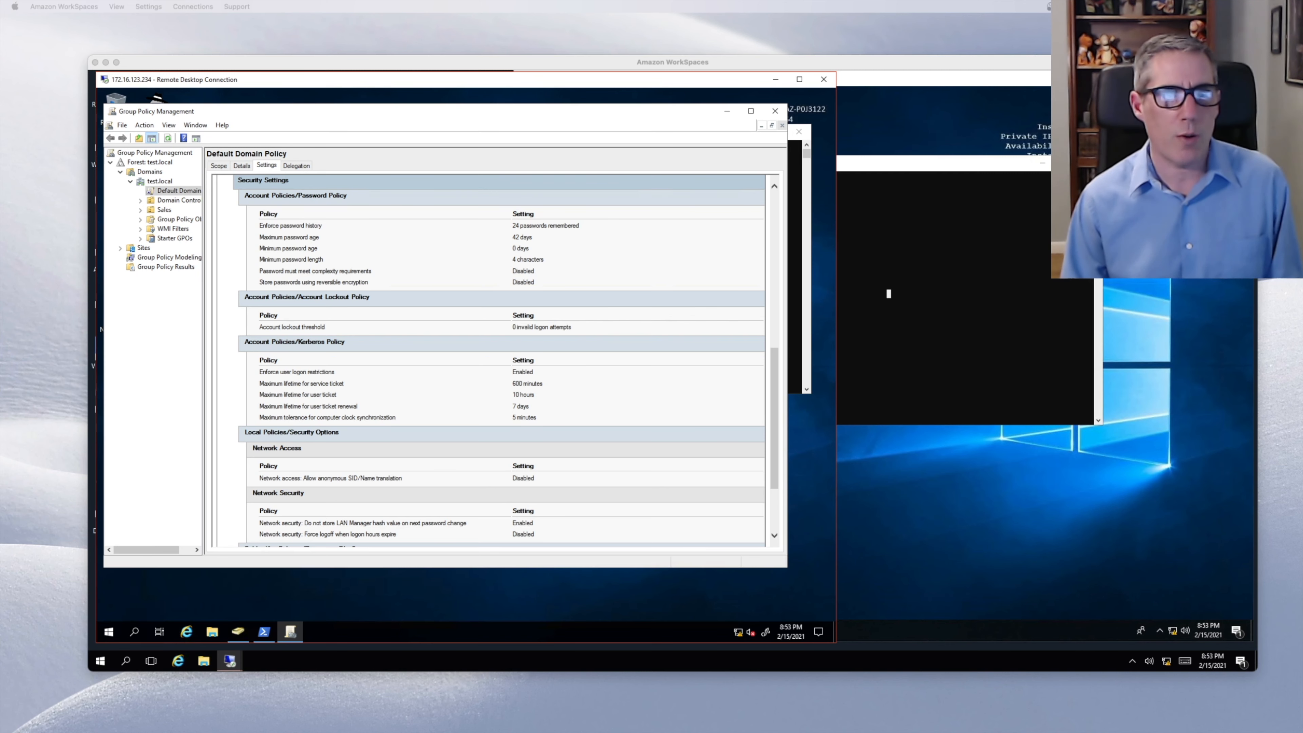
- On the Sales OU, create and link a new GPO named 'No Control panel'
click(163, 210)
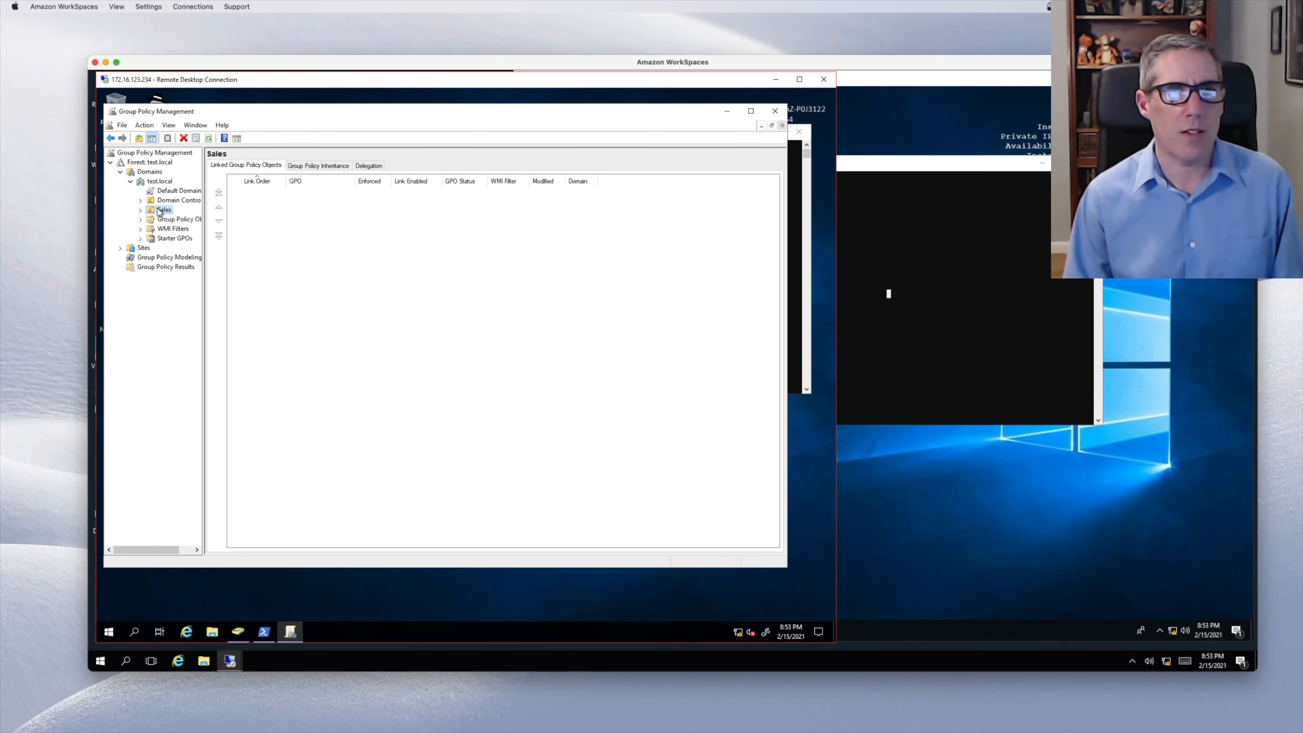
right_click(158, 210)
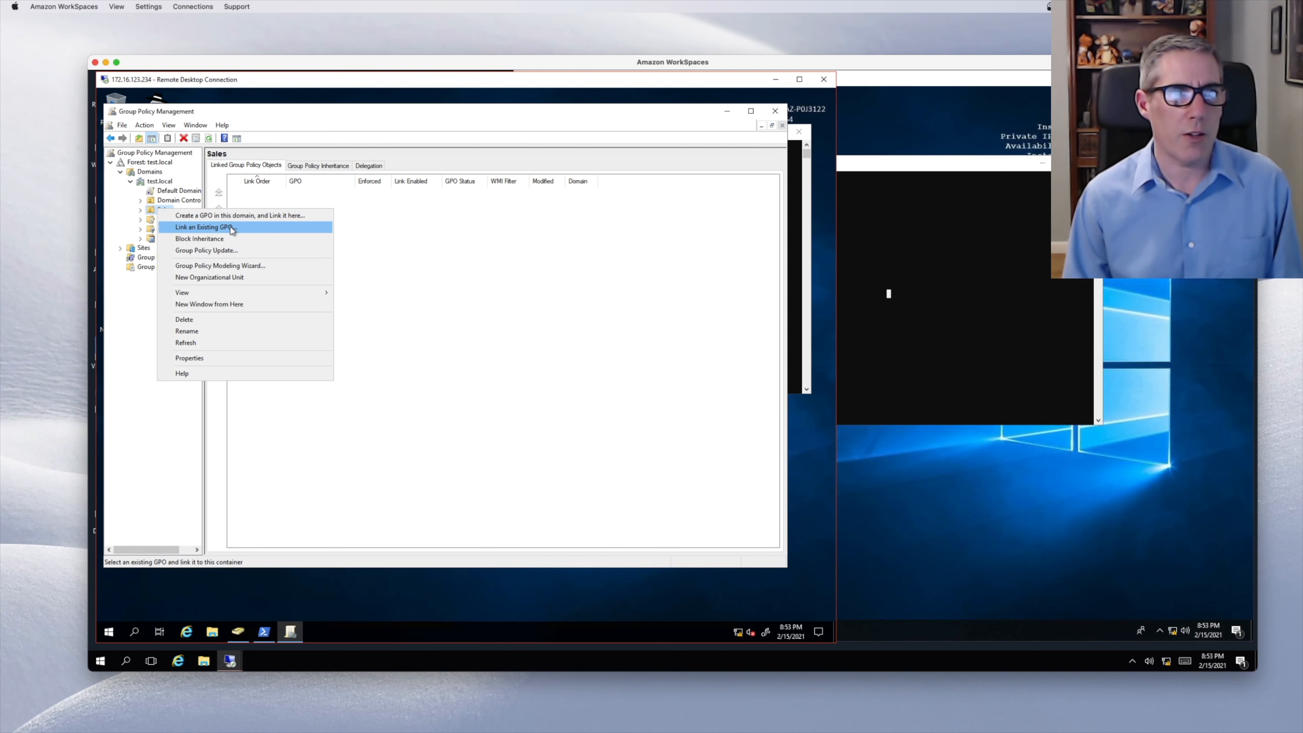
click(228, 214)
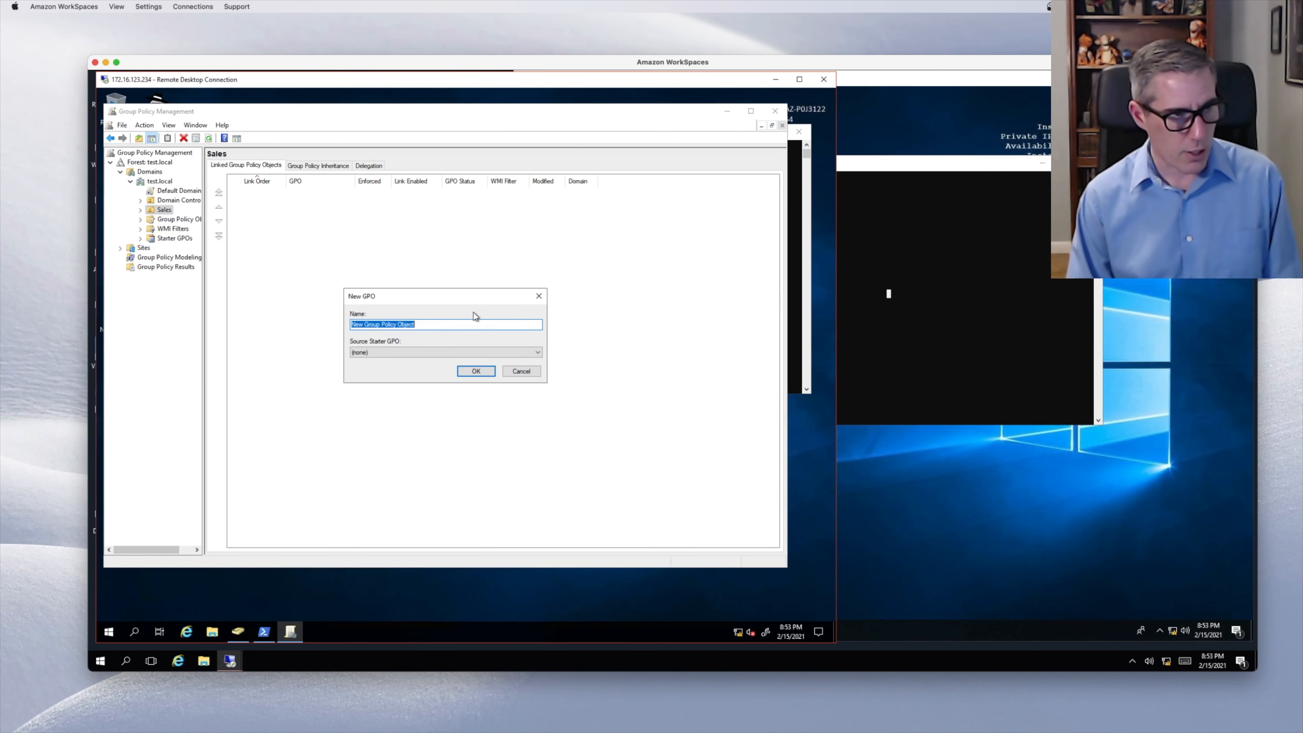
text(C)
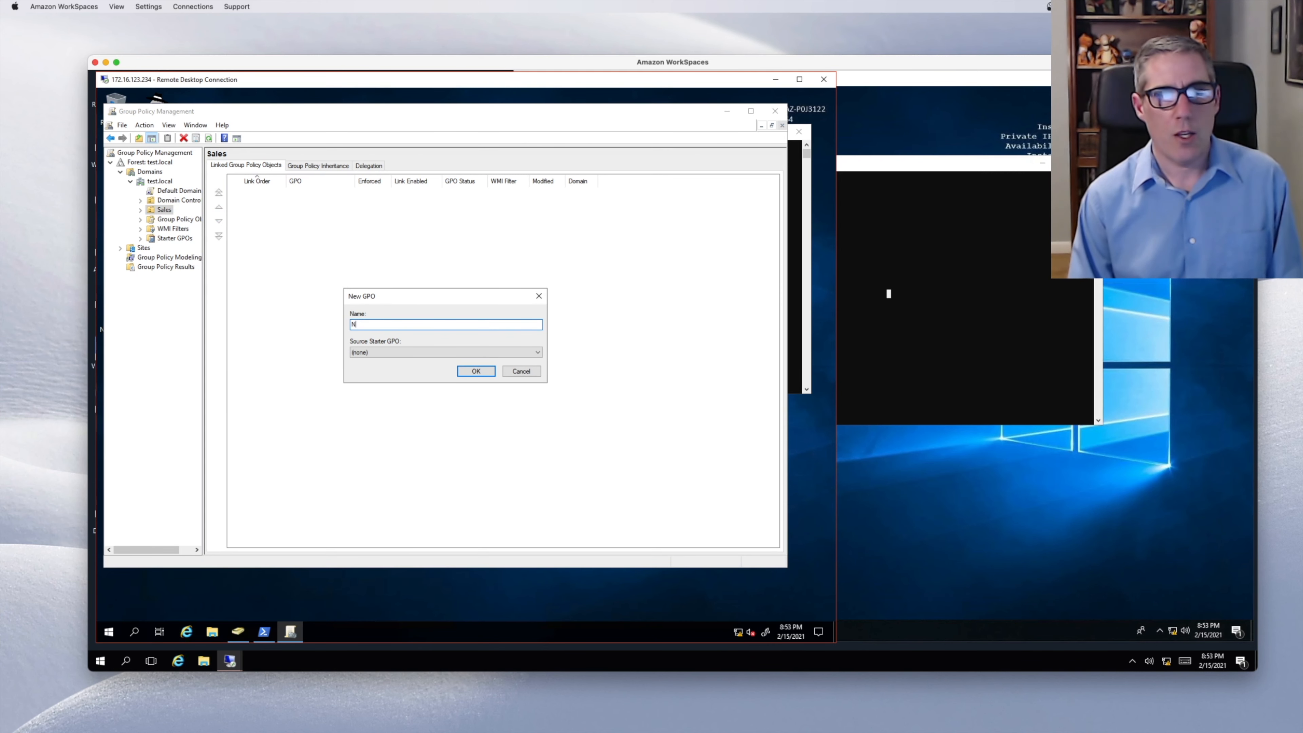
text(o Control panel)
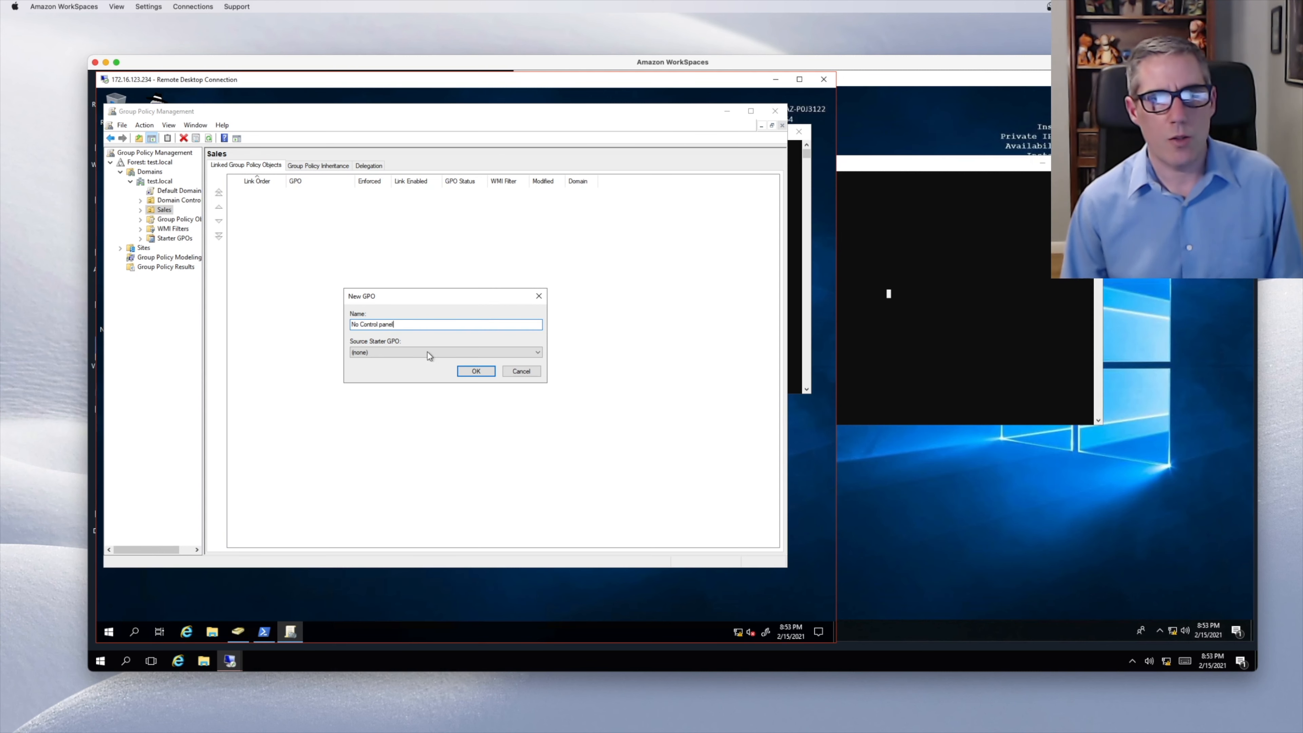
click(475, 371)
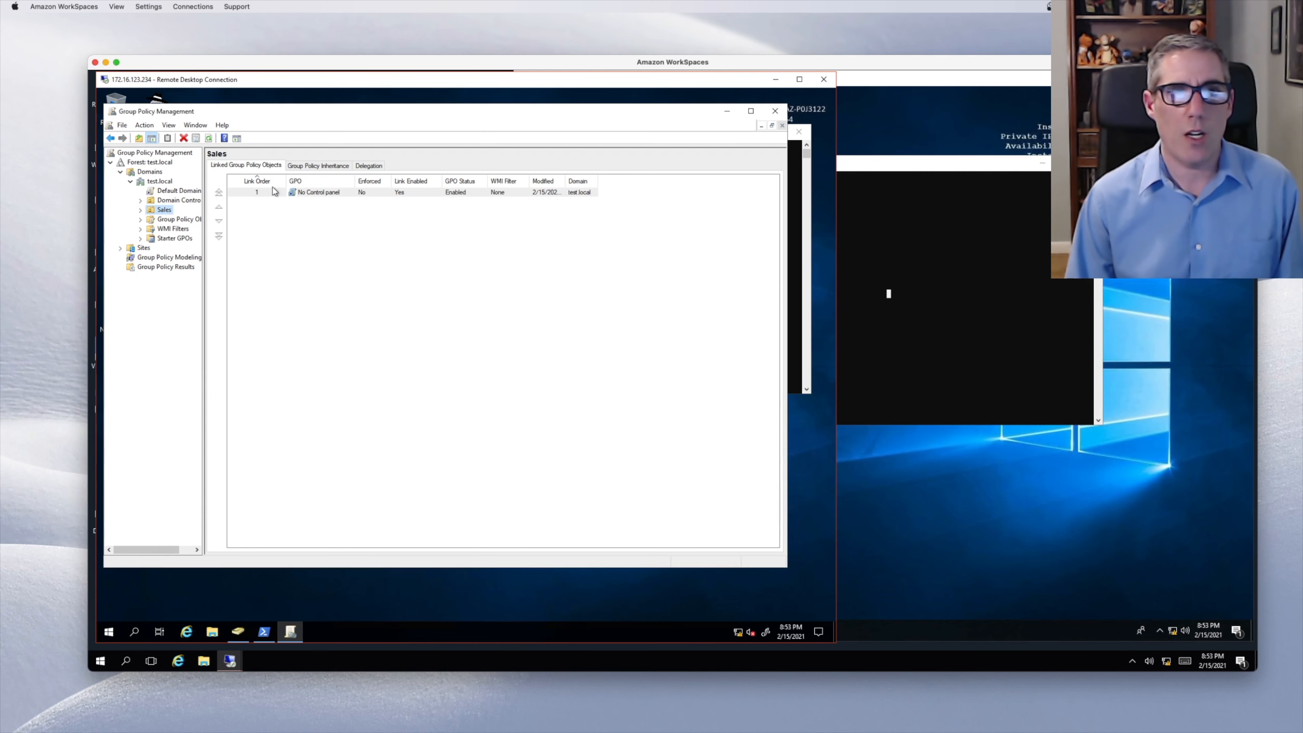
- Edit the No Control panel GPO and expand Computer Configuration down to Administrative Templates > Control Panel
right_click(318, 192)
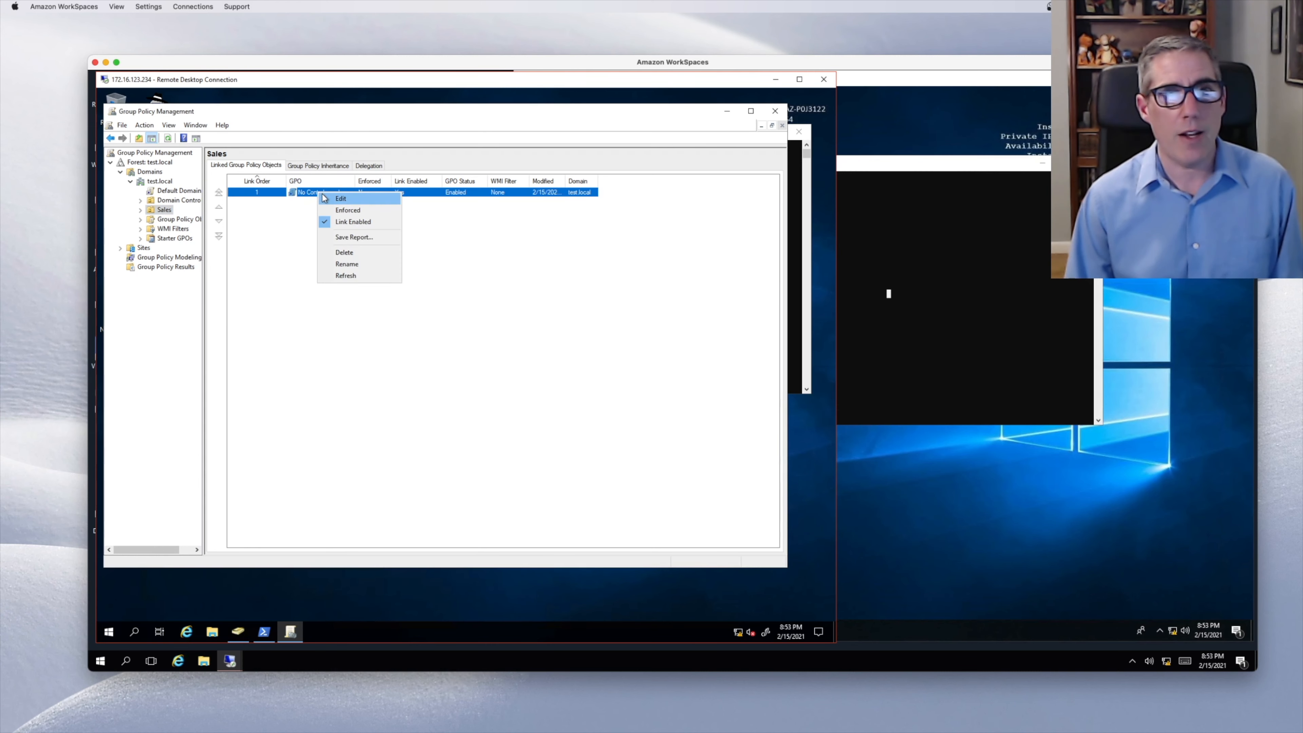
click(324, 198)
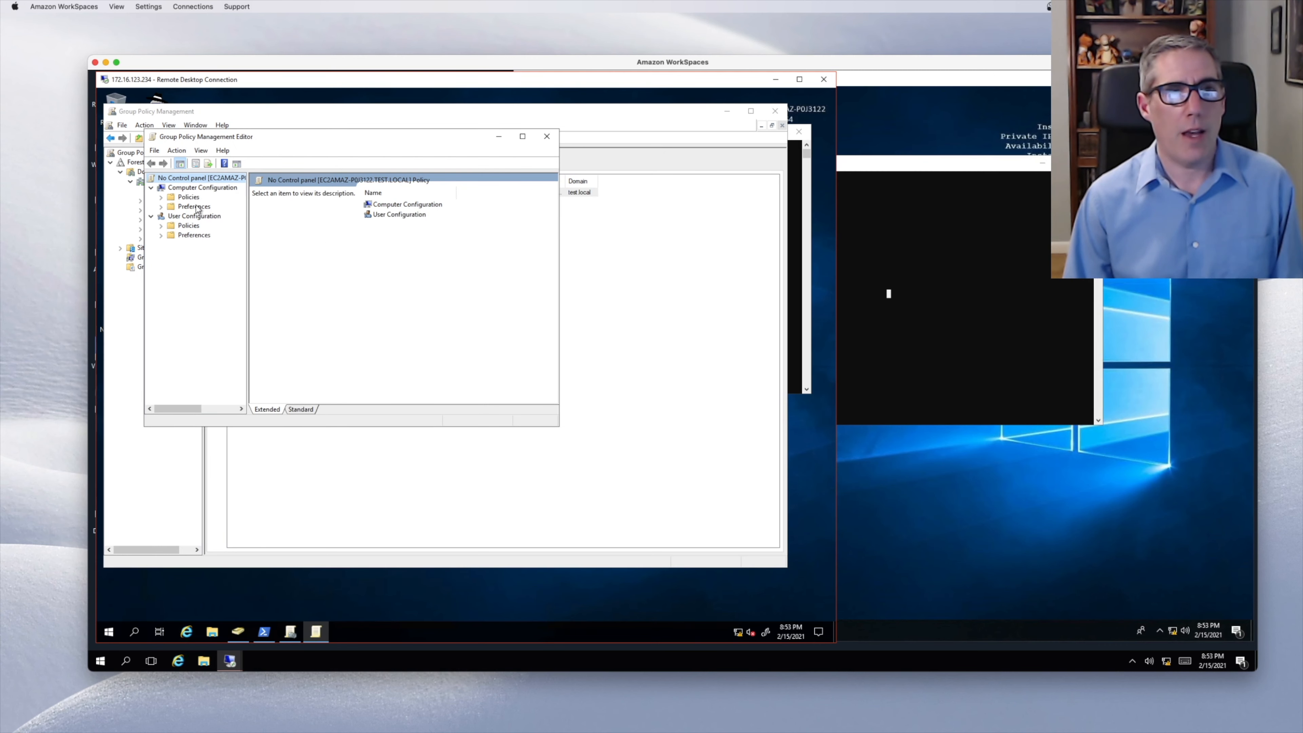
click(162, 197)
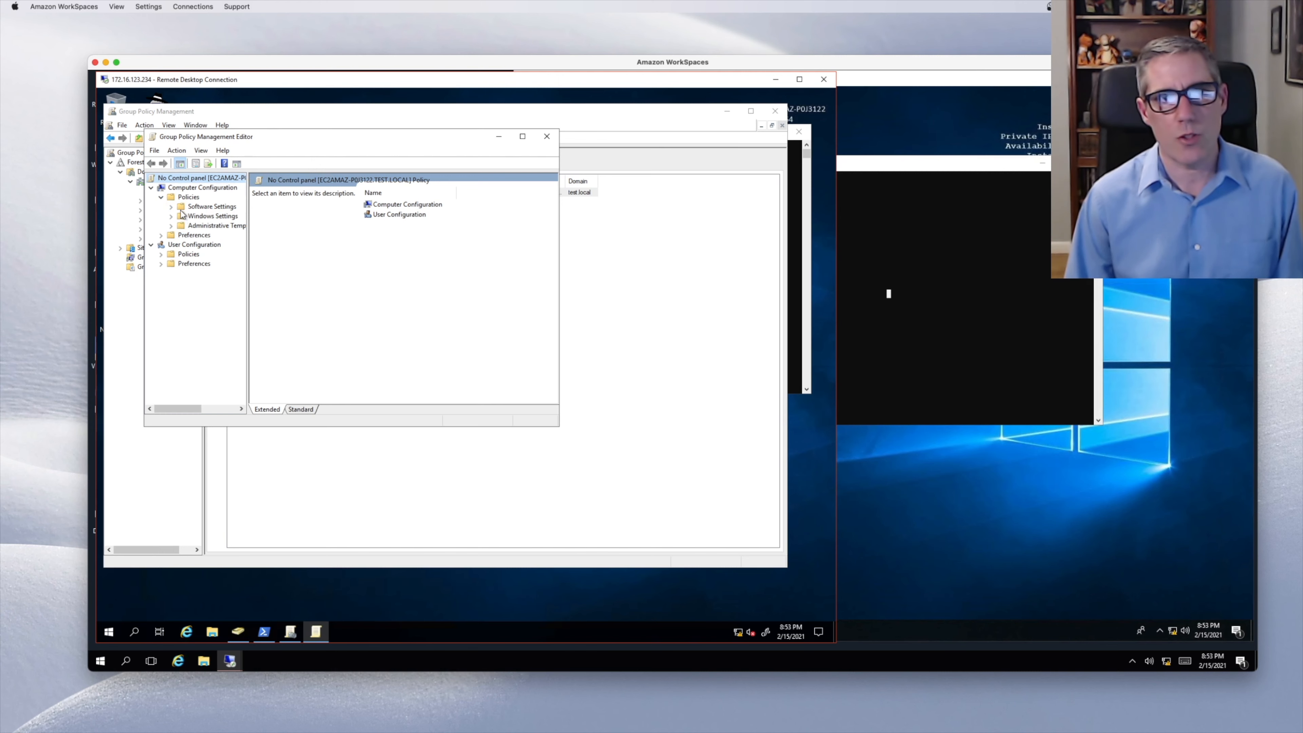
click(171, 216)
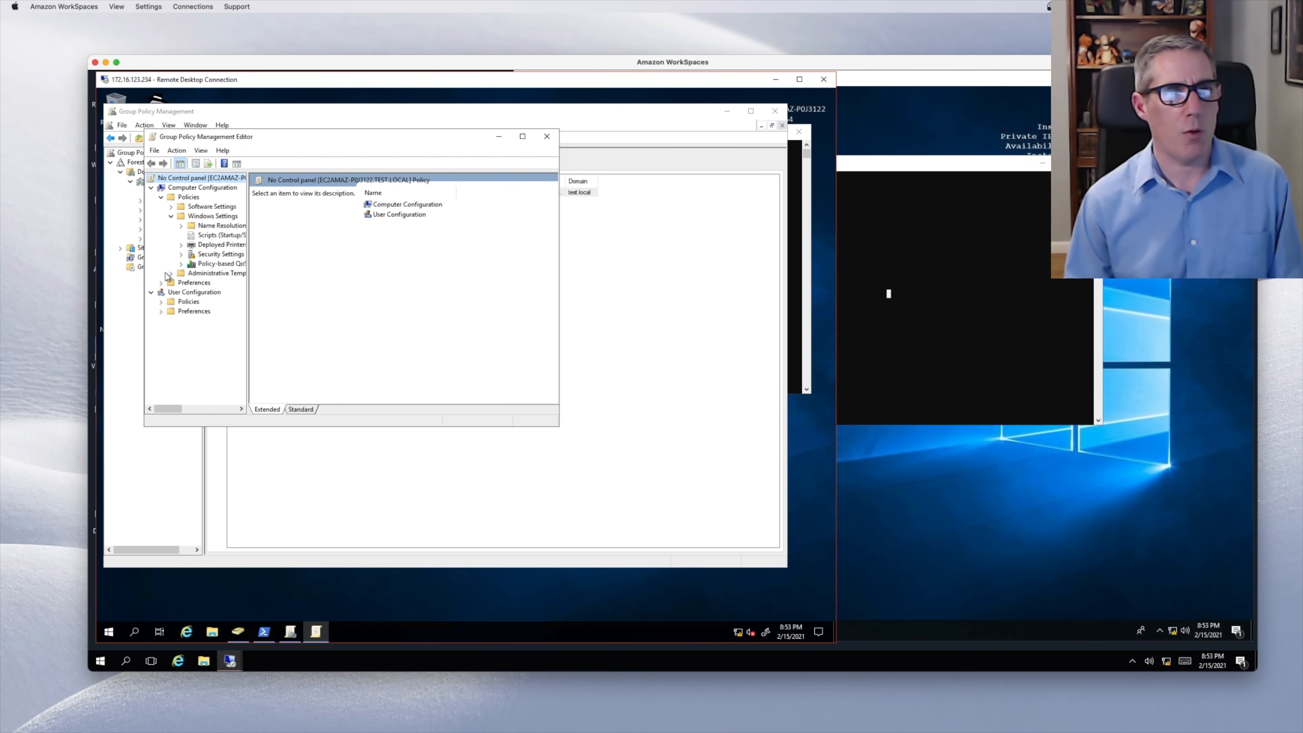
click(171, 208)
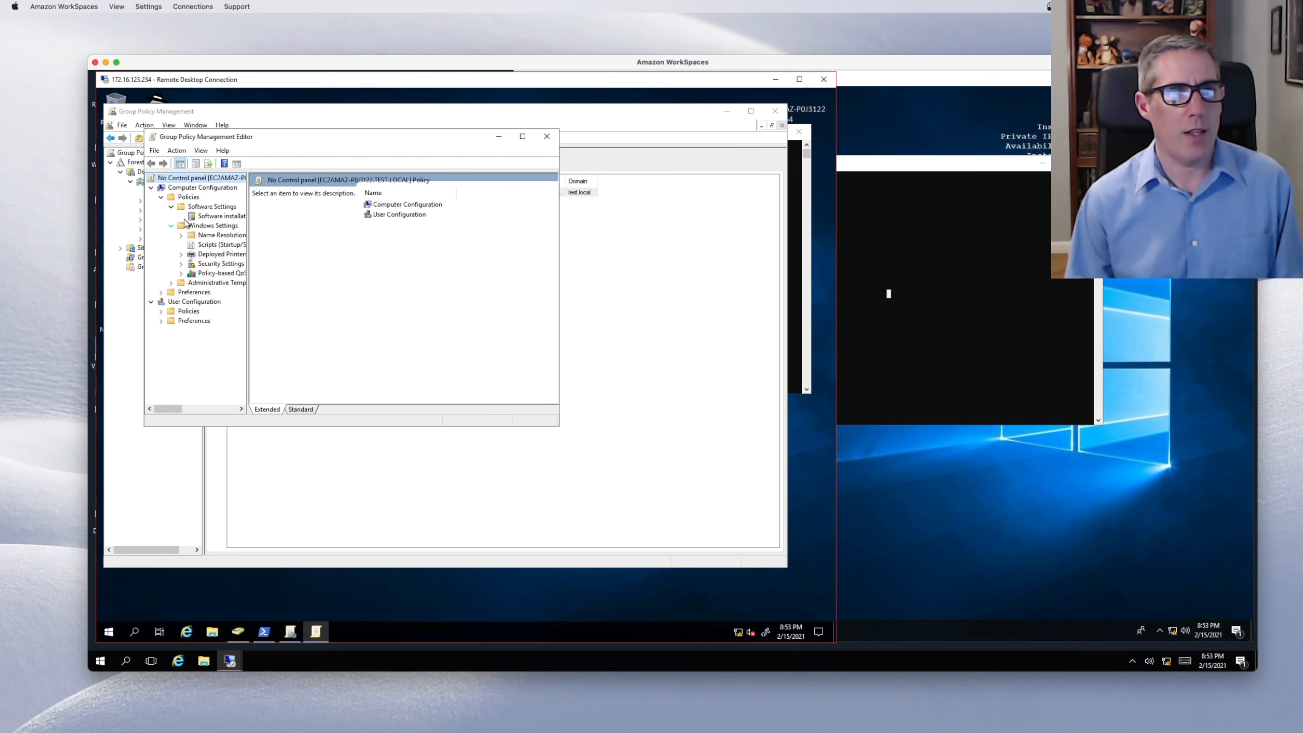
click(170, 282)
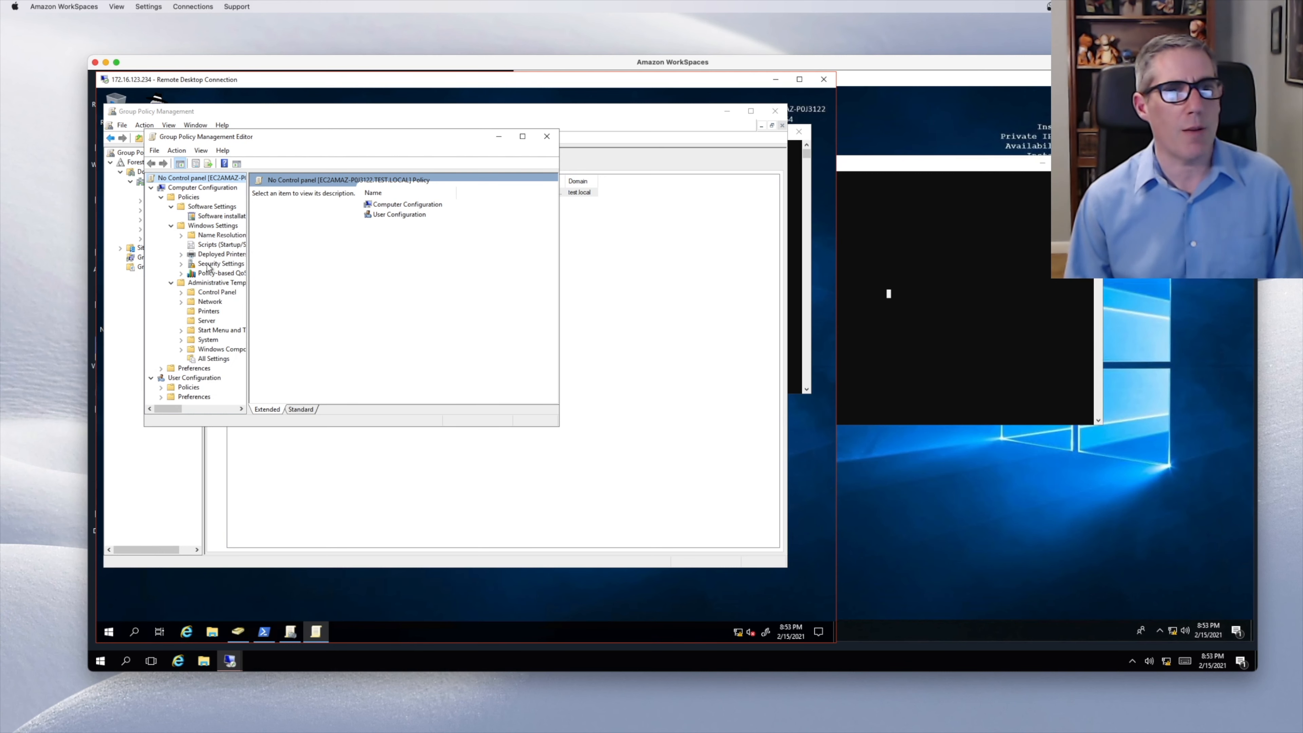
click(182, 293)
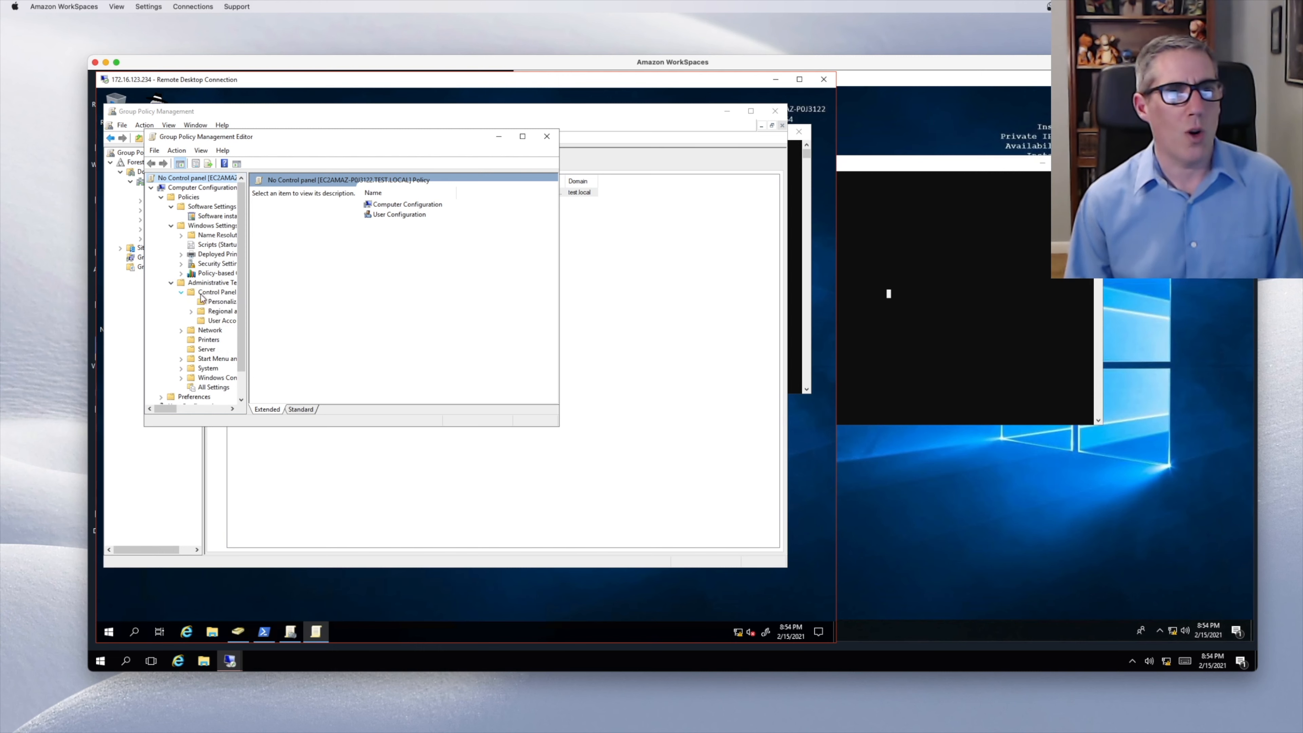
click(208, 293)
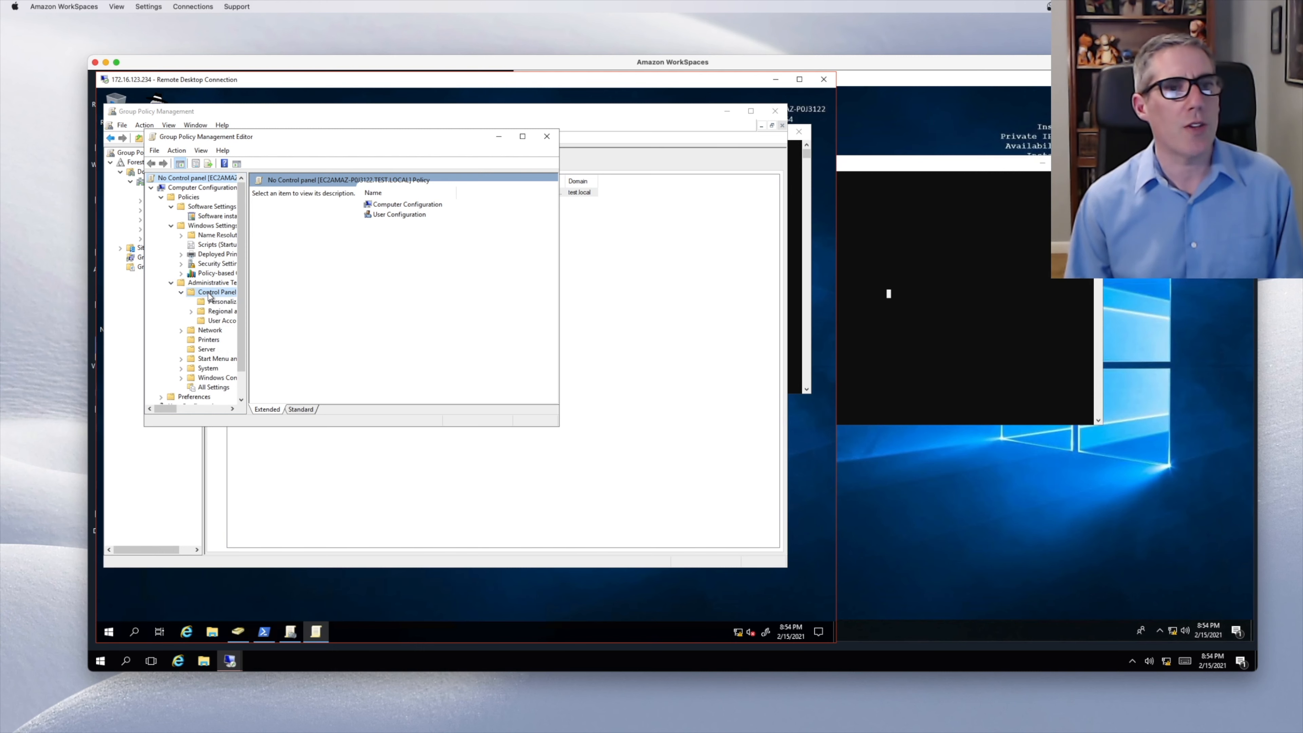
- Browse the Personalization, Regional and Language Options, and User Accounts Control Panel subfolders
click(226, 303)
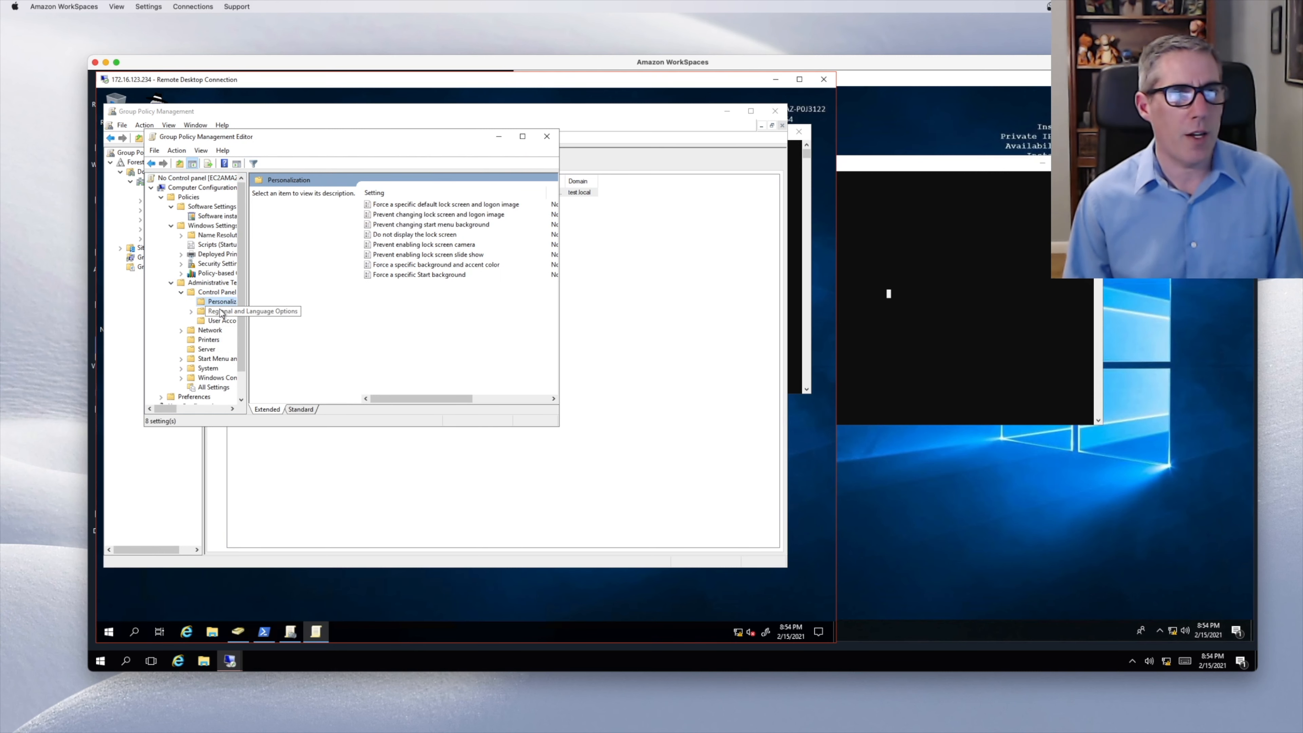
click(221, 311)
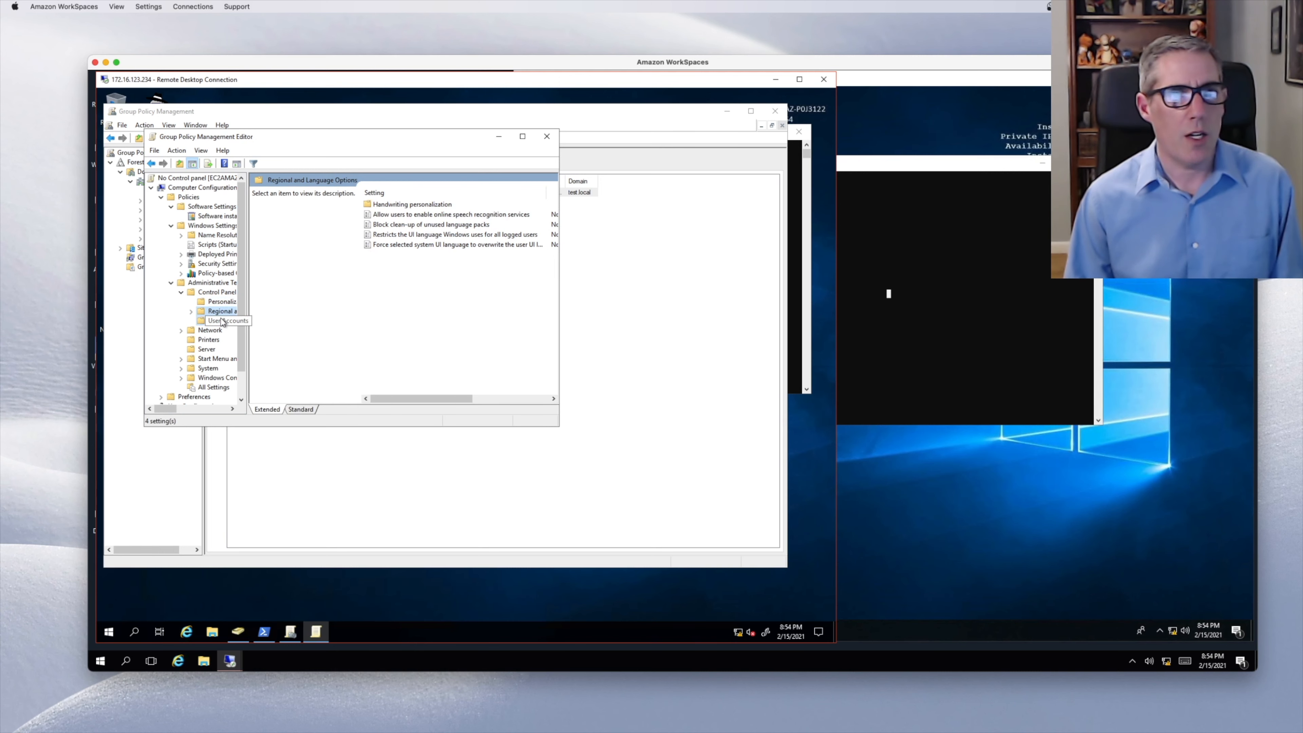
click(223, 321)
click(190, 312)
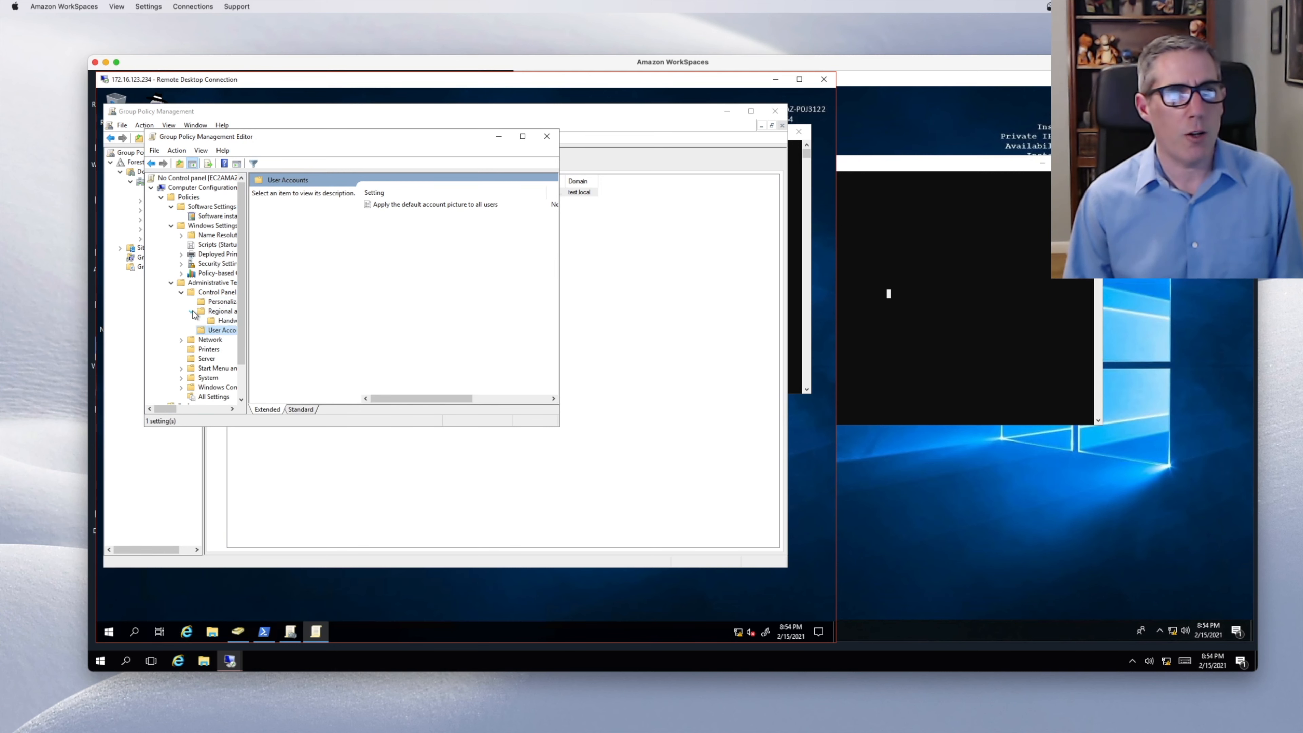
click(215, 313)
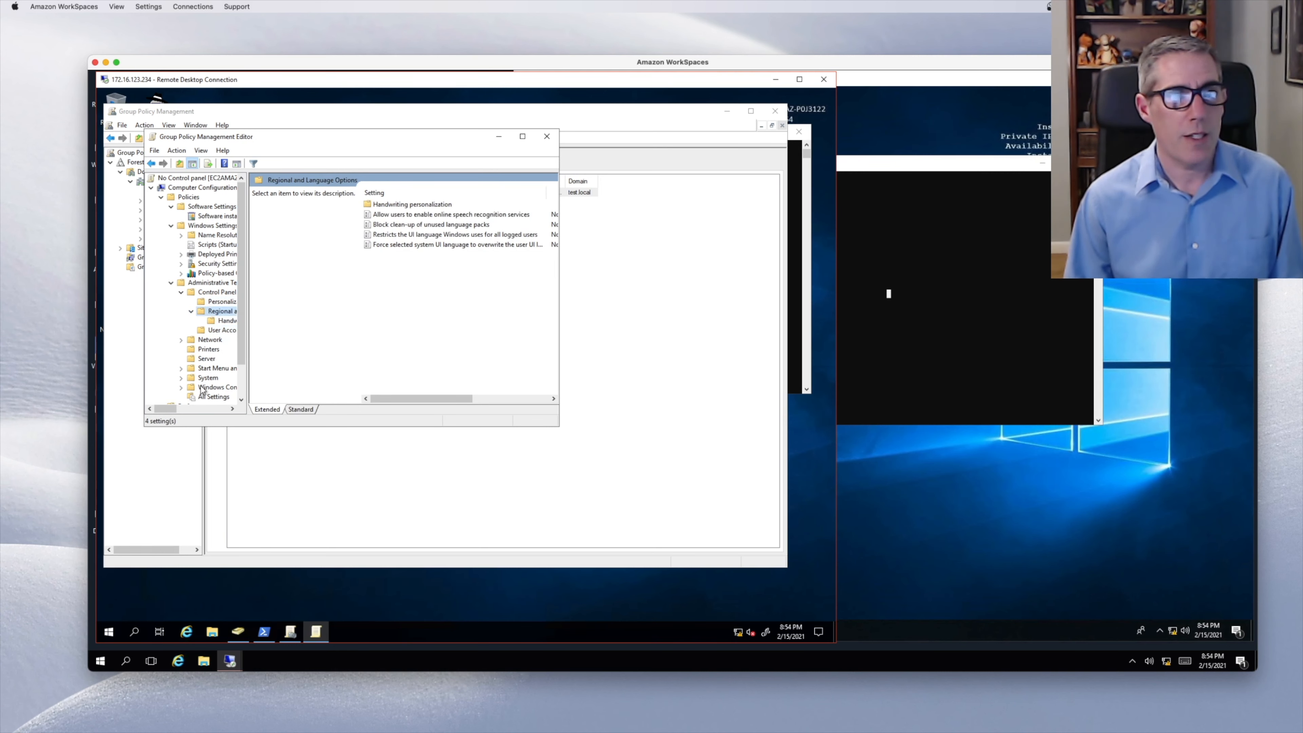
click(211, 283)
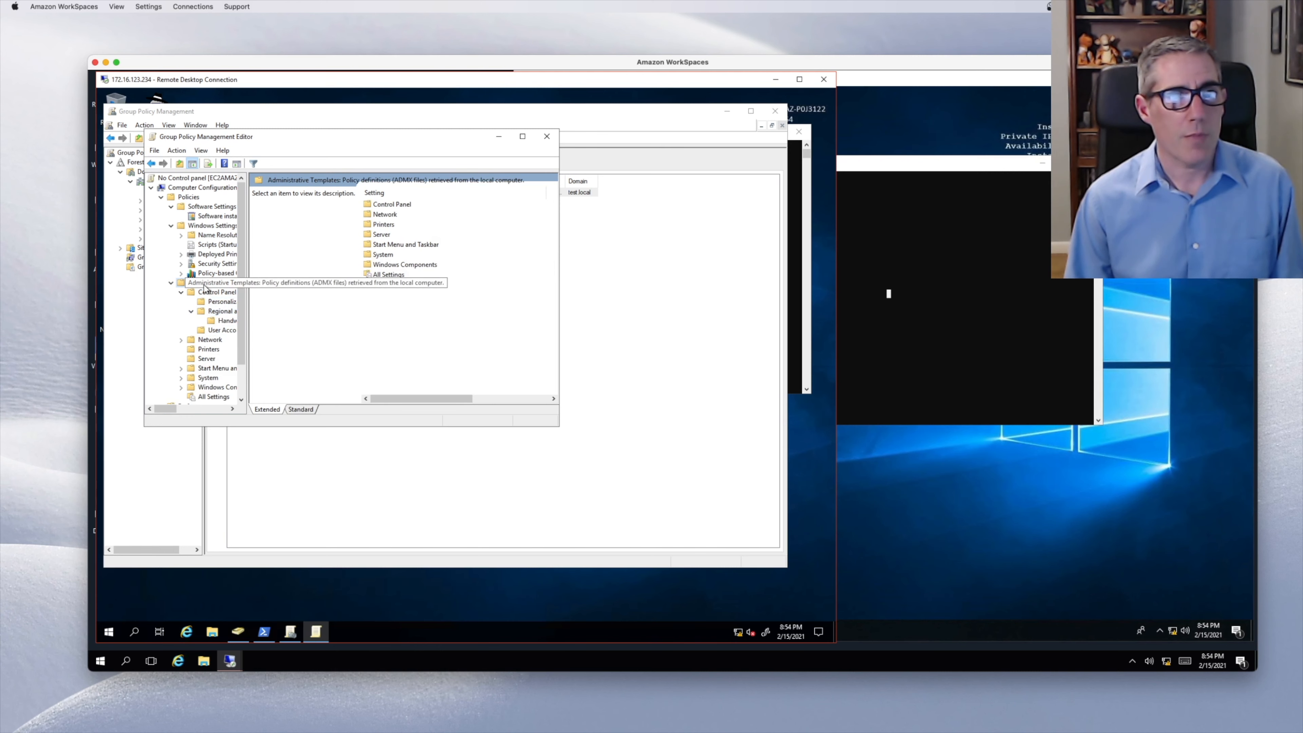
click(209, 293)
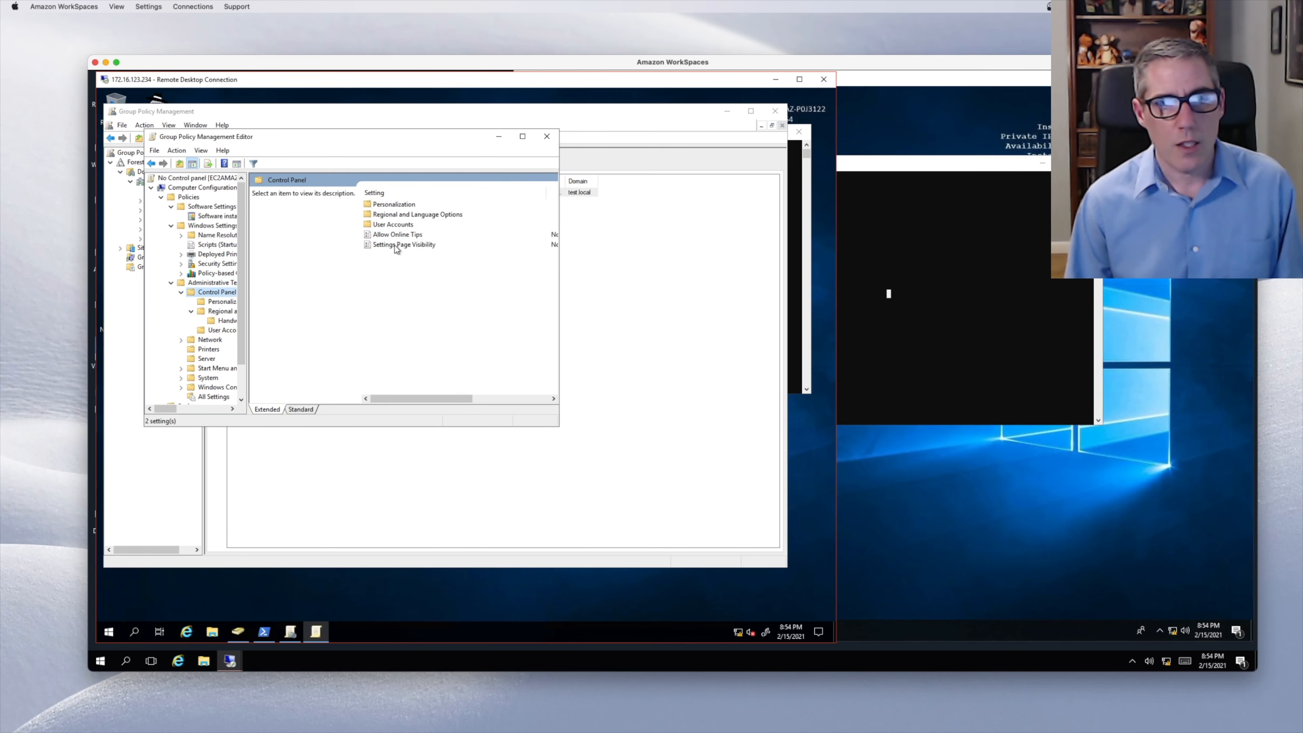
drag(452, 400, 415, 399)
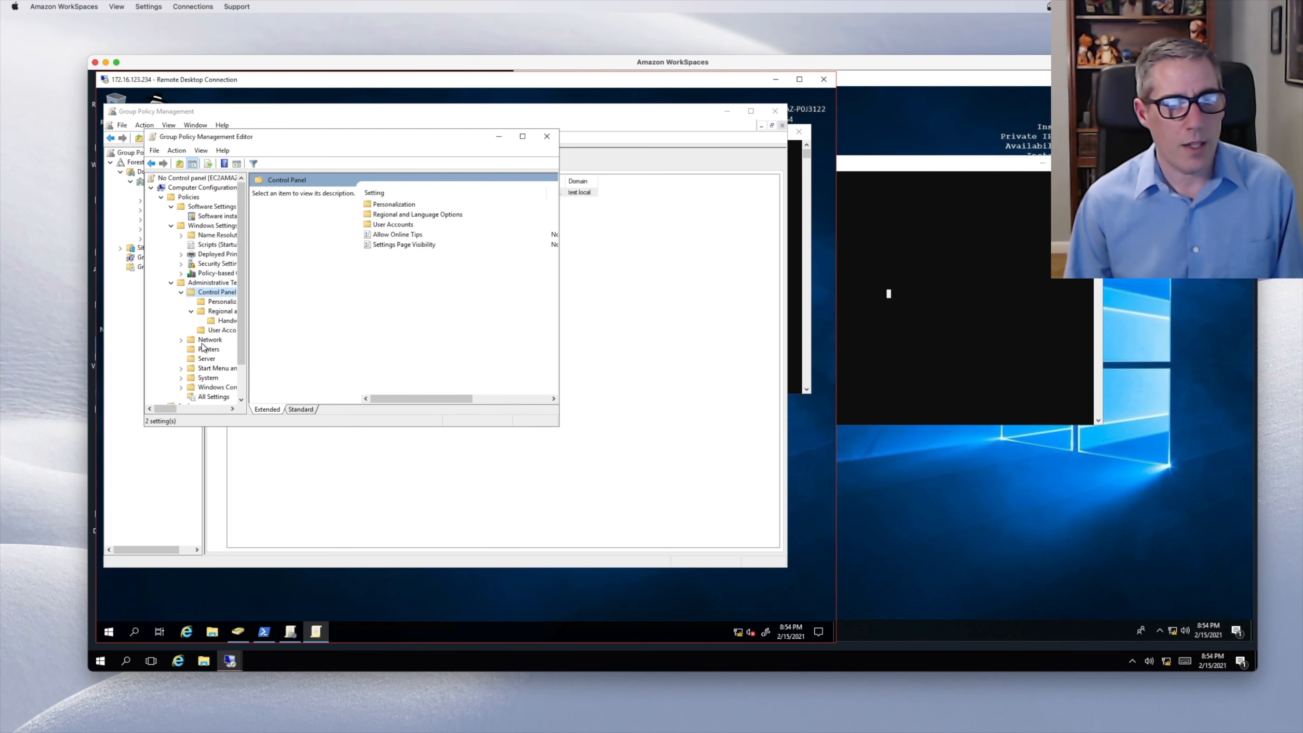
- Look at the computer-side System template settings, then collapse them
click(181, 378)
click(208, 178)
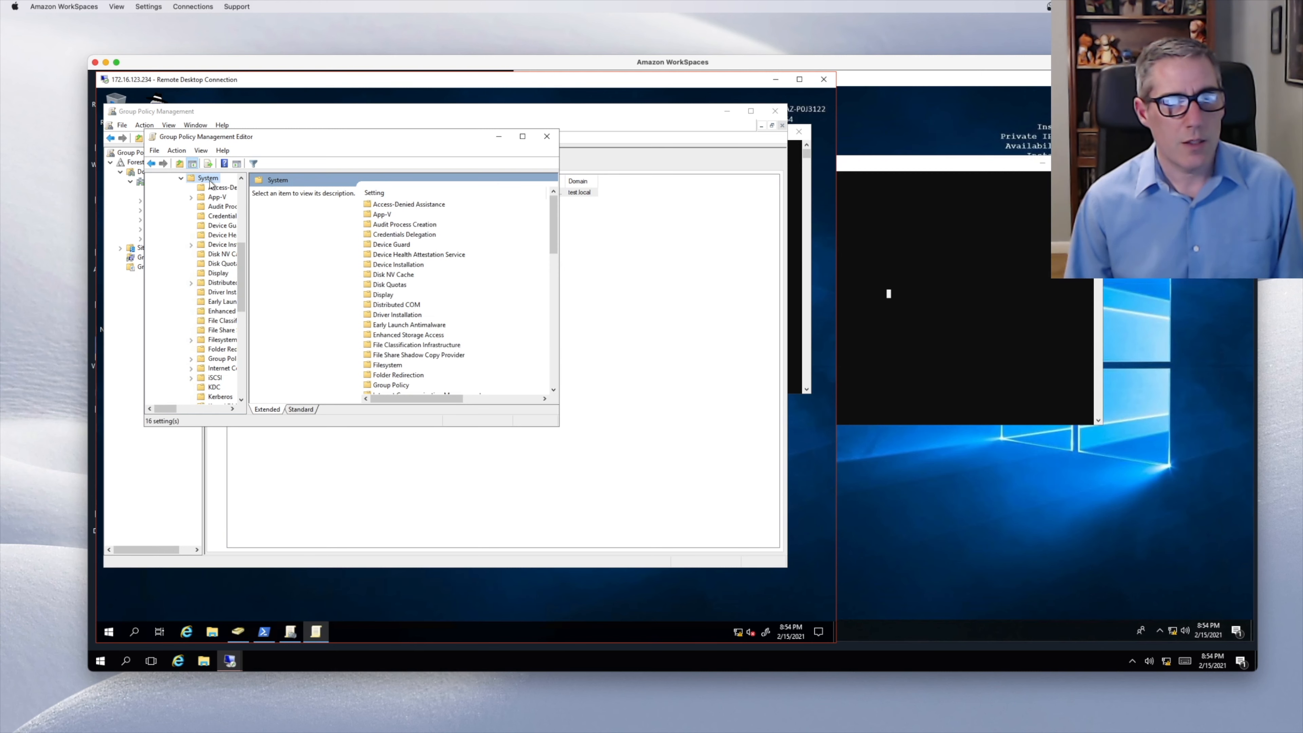
click(181, 177)
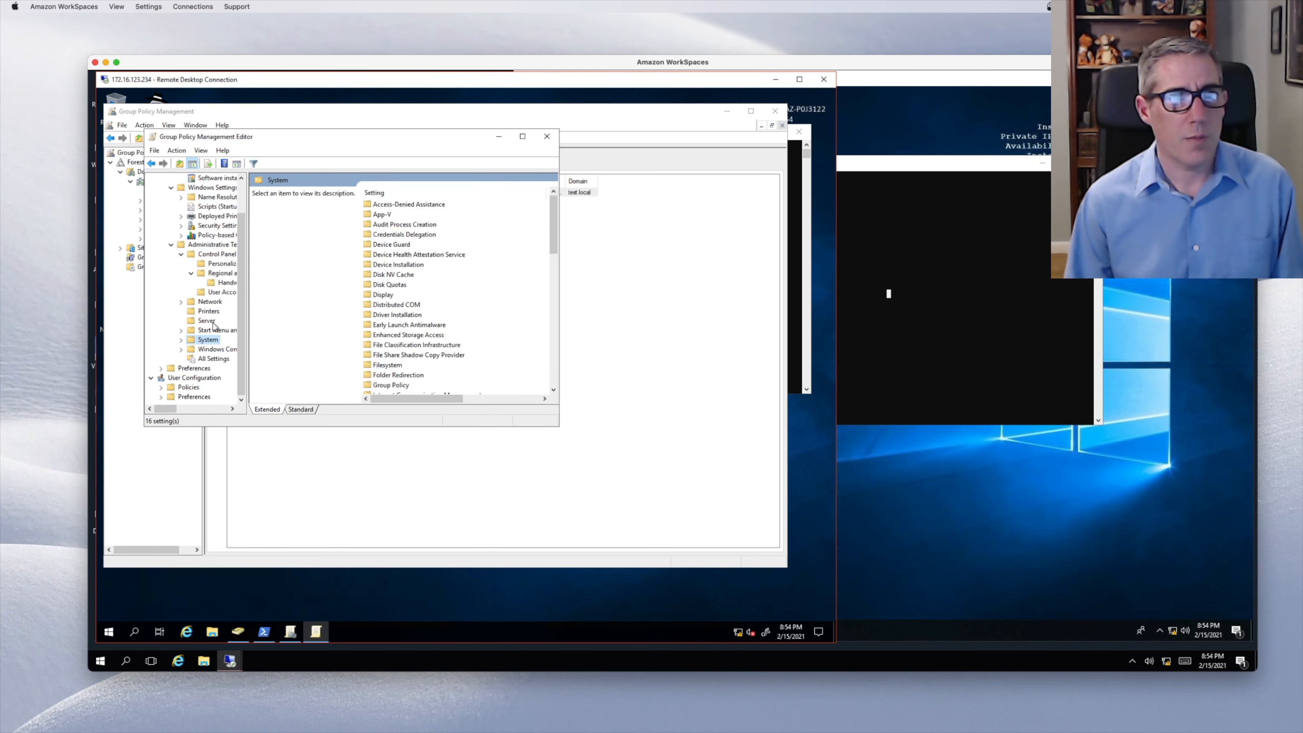
- Expand User Configuration's Control Panel templates and read the 'Prohibit access to Control Panel and PC settings' description
click(161, 388)
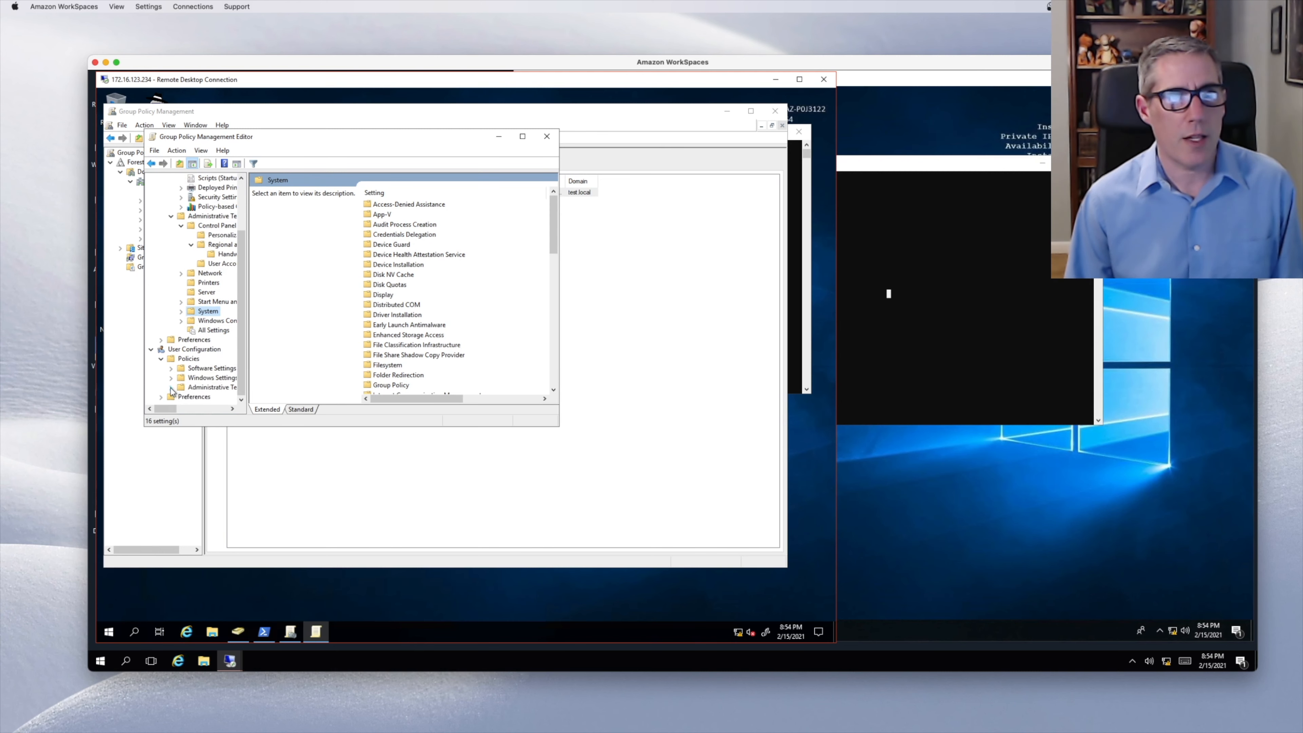
click(171, 397)
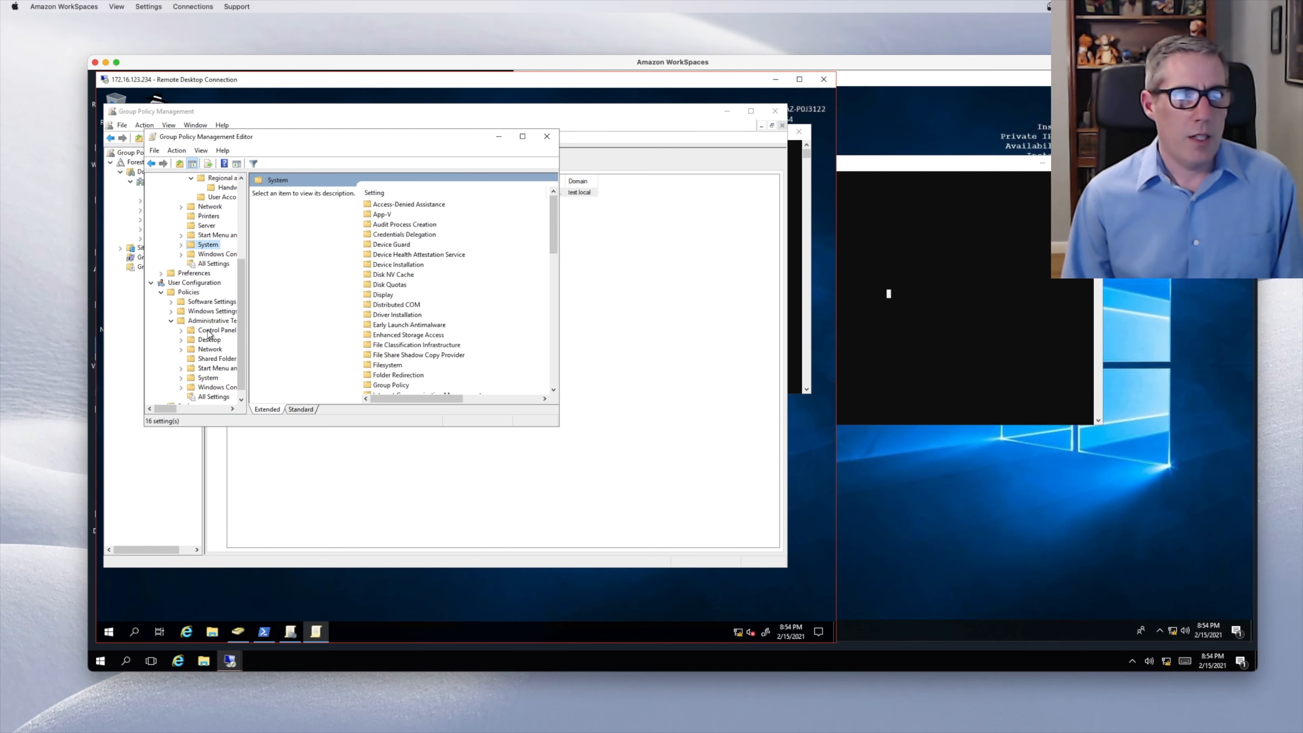
click(208, 332)
click(181, 331)
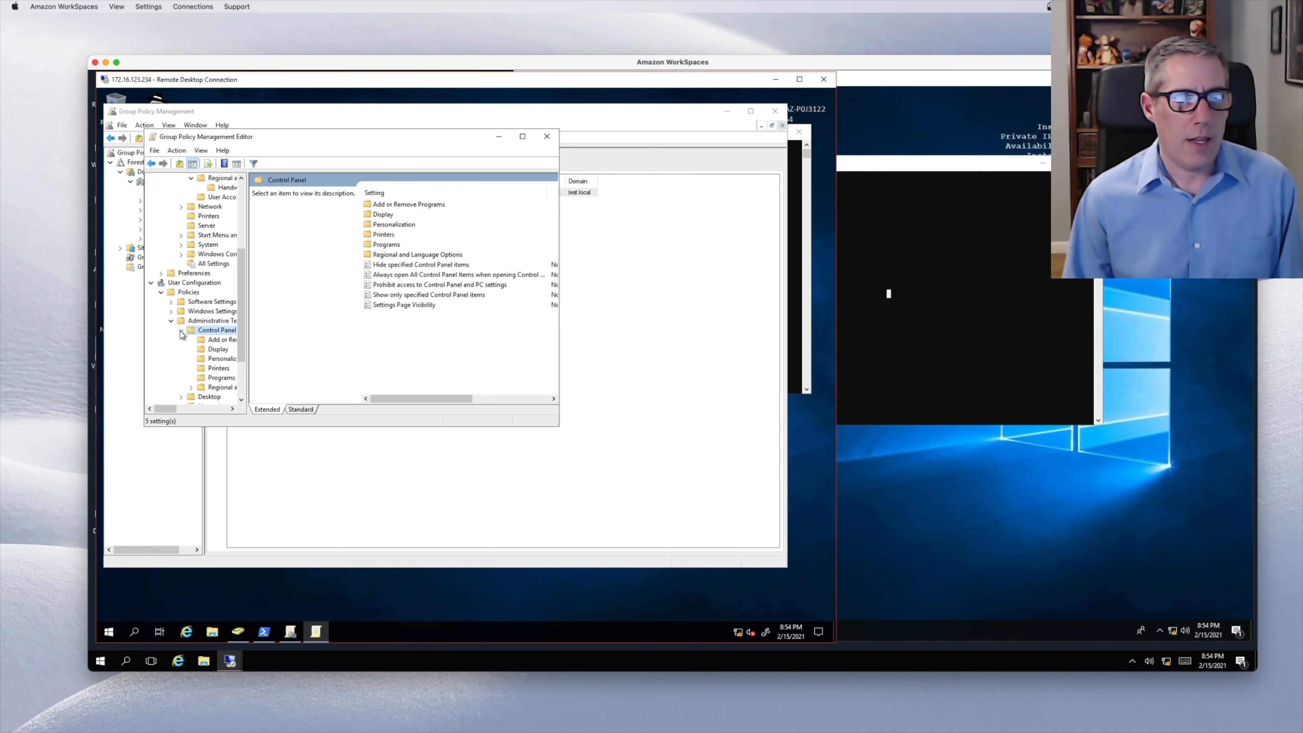
click(385, 265)
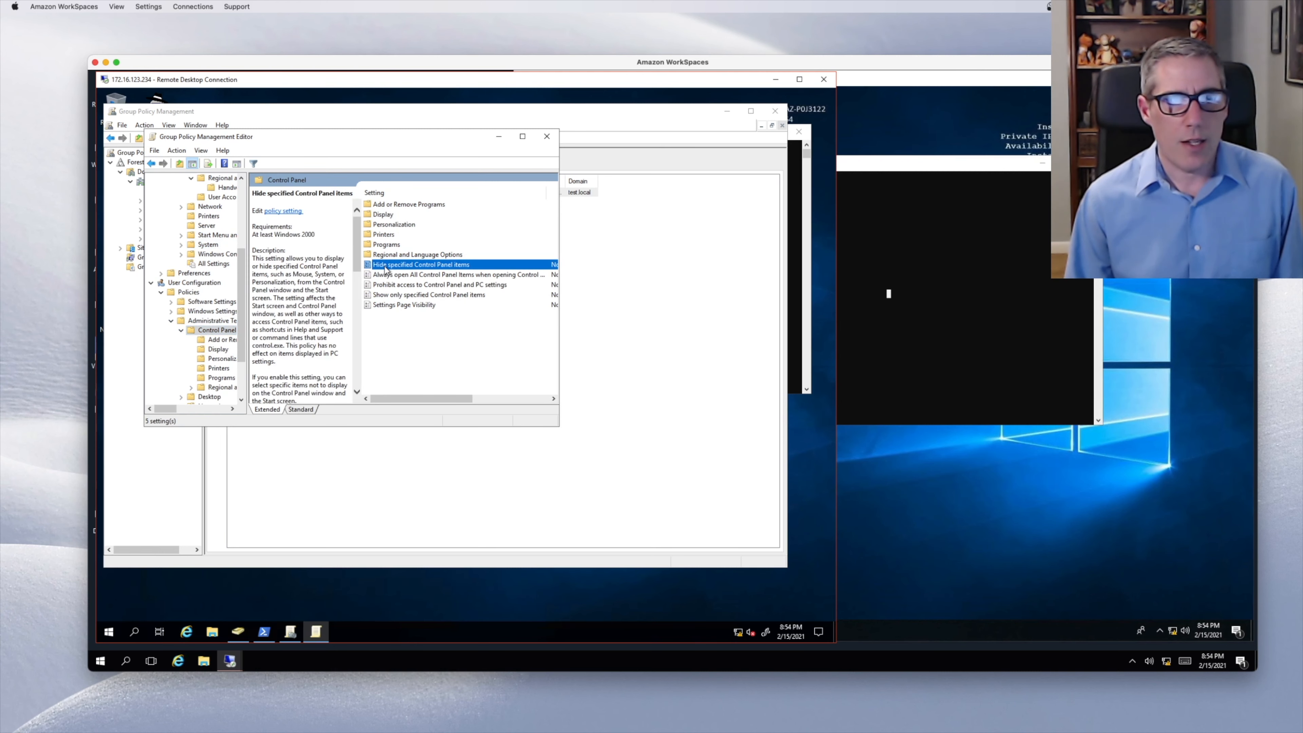
click(434, 286)
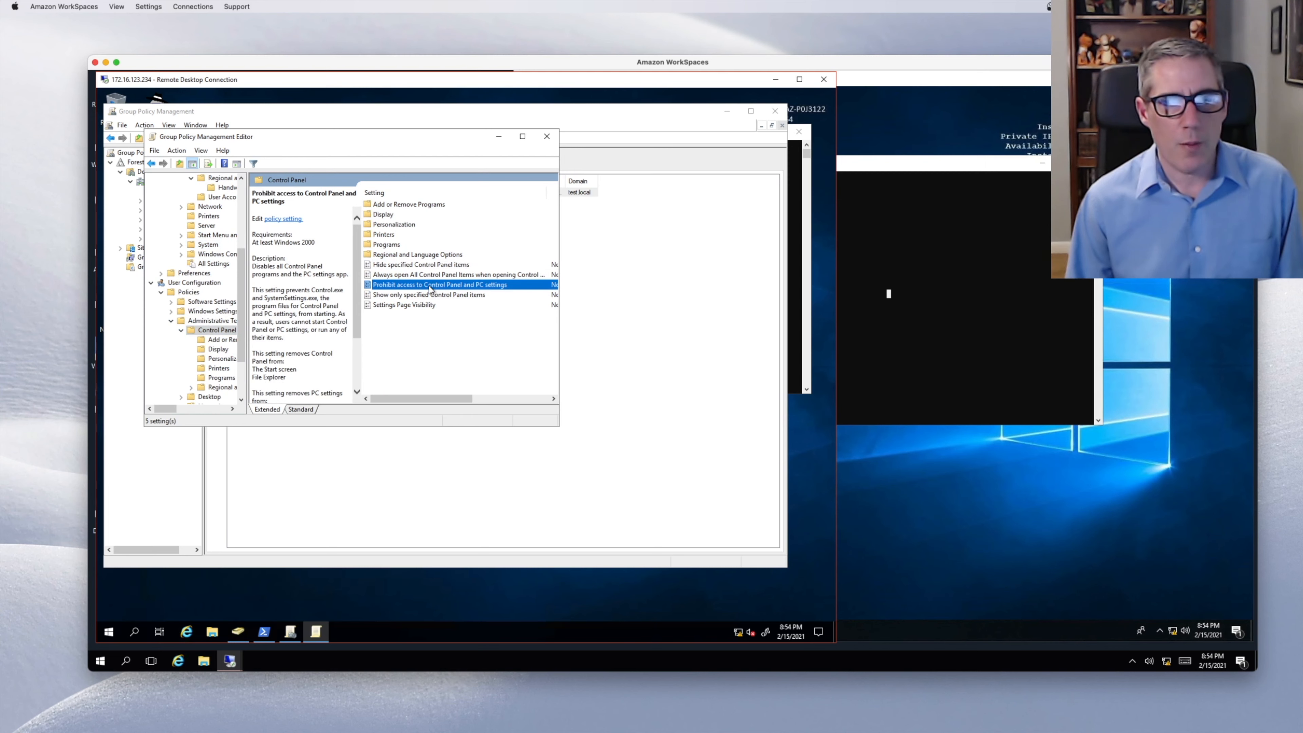
- Set 'Prohibit access to Control Panel and PC settings' to Enabled, checking its supported-platform requirements, and save
double_click(455, 286)
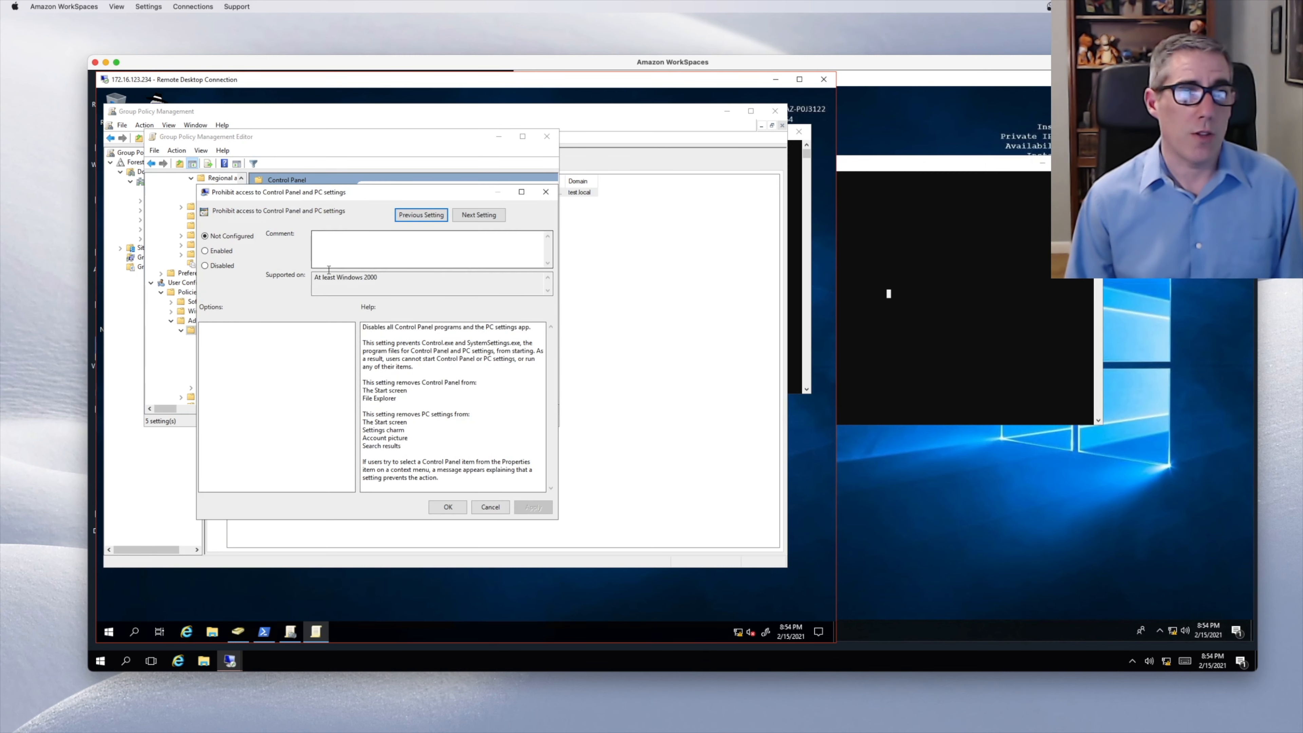
click(228, 252)
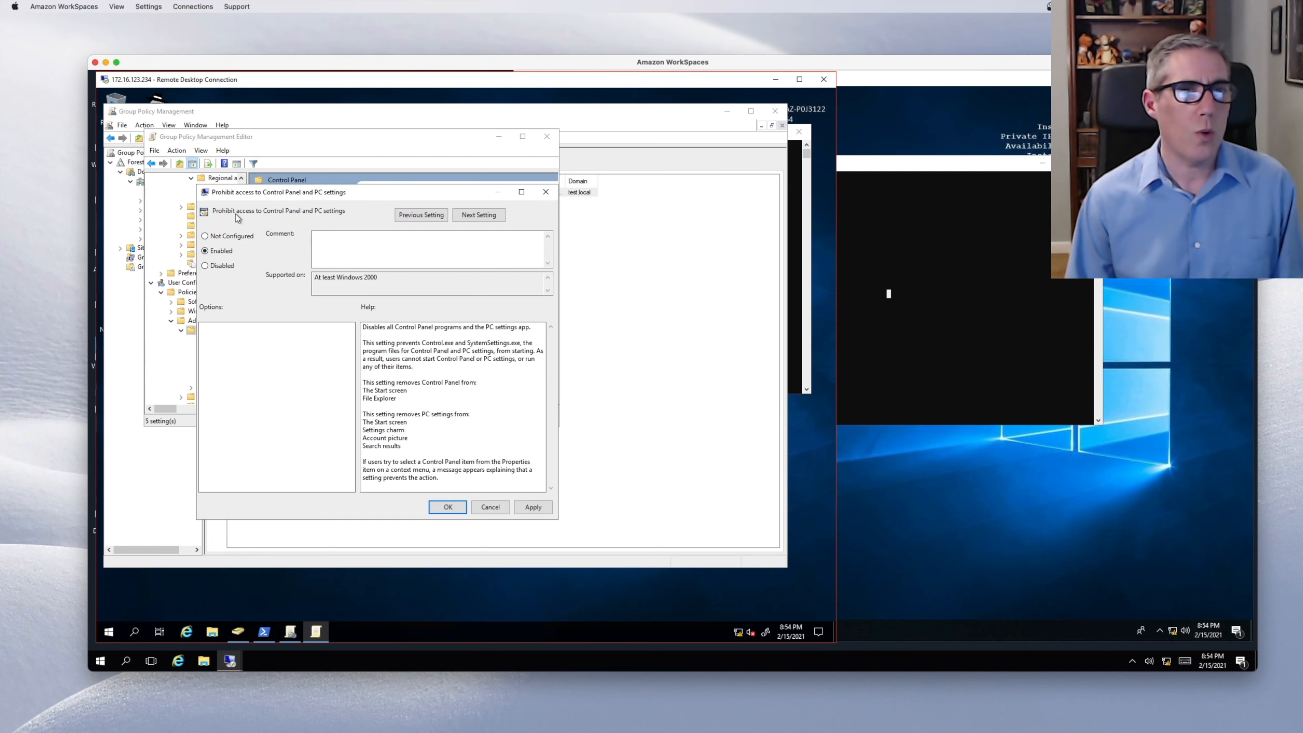
click(490, 505)
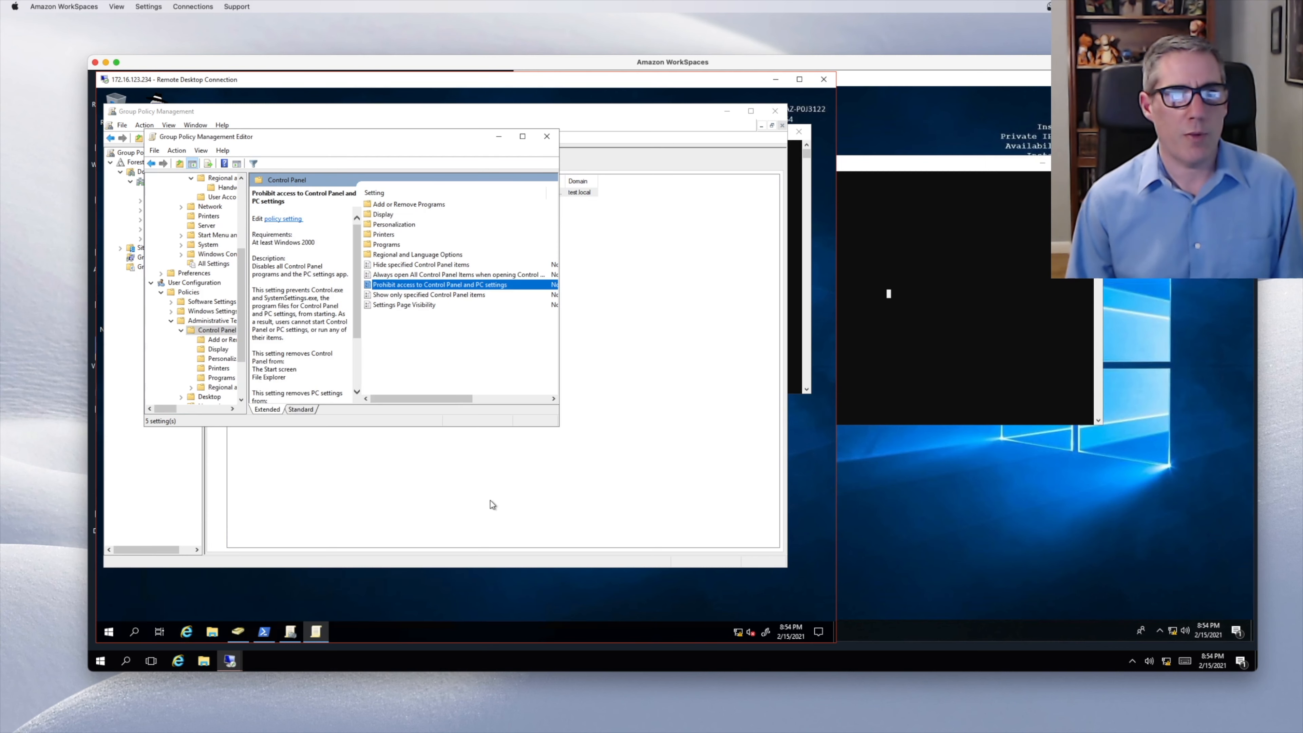
double_click(379, 285)
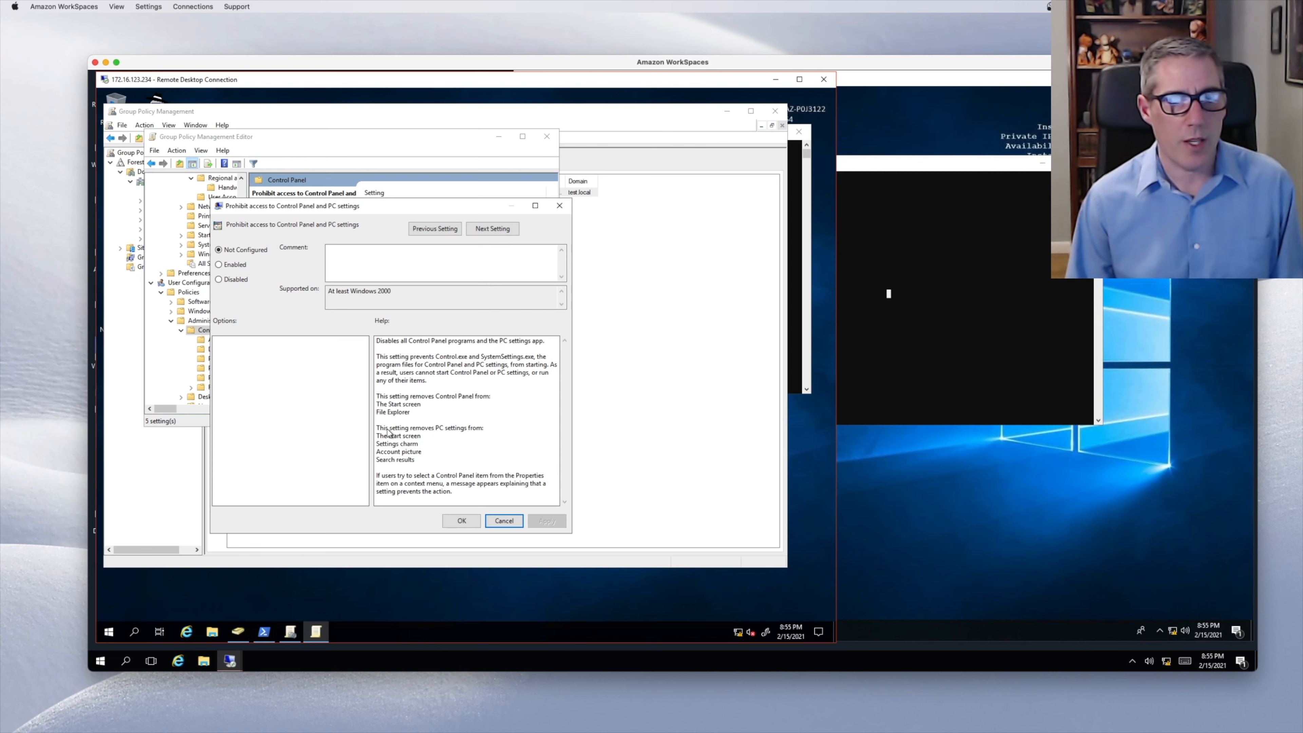
click(470, 429)
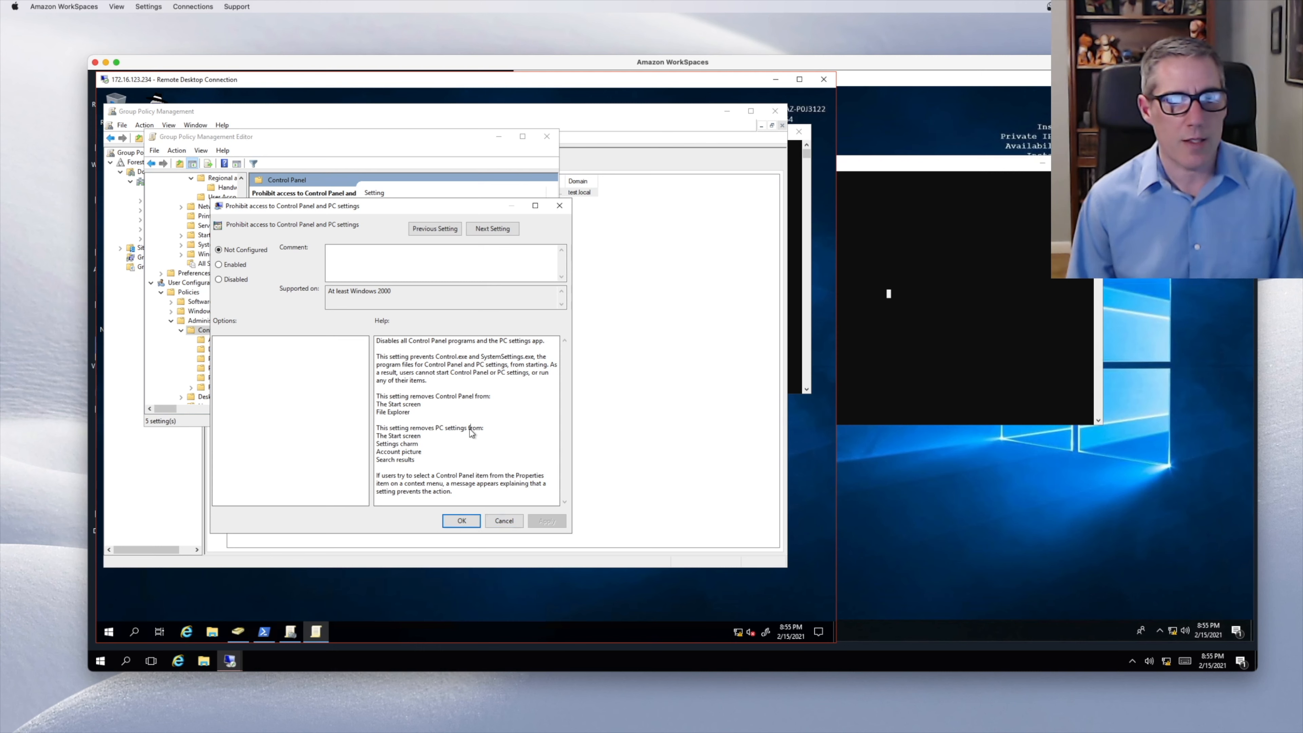
drag(421, 291, 327, 292)
click(418, 300)
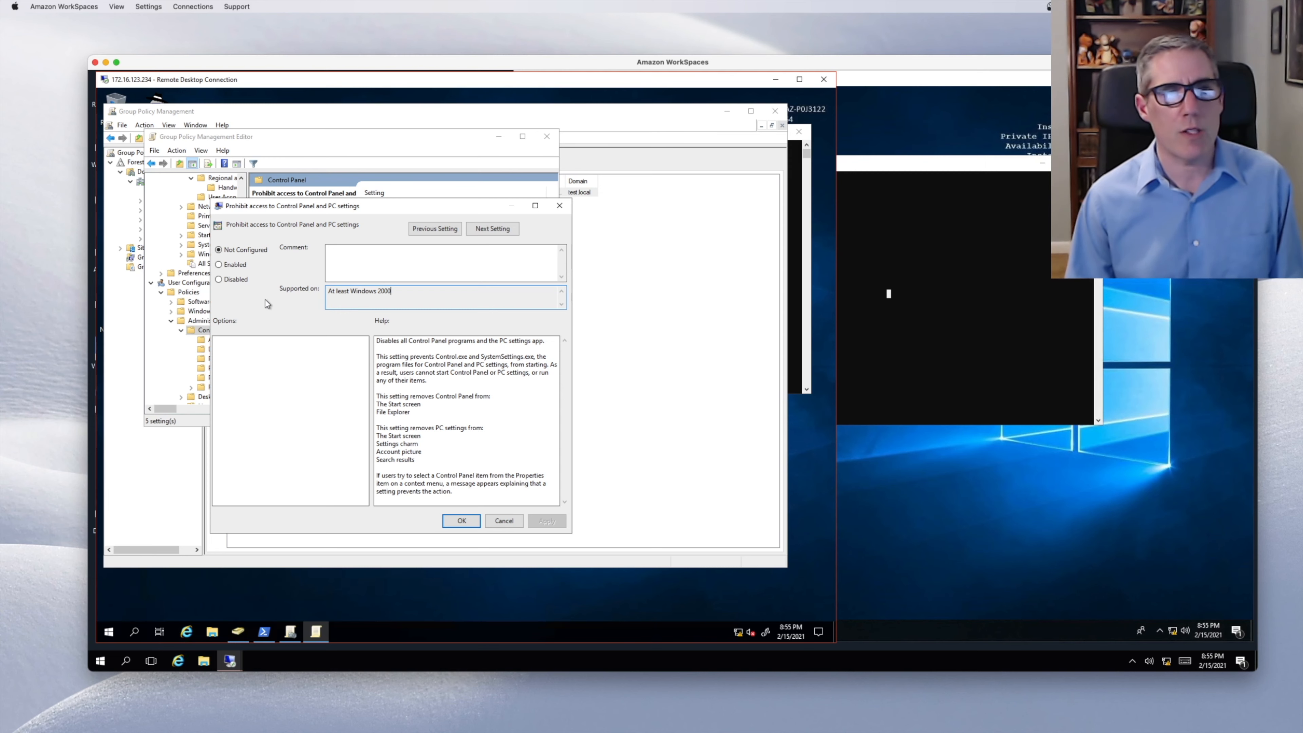
click(225, 265)
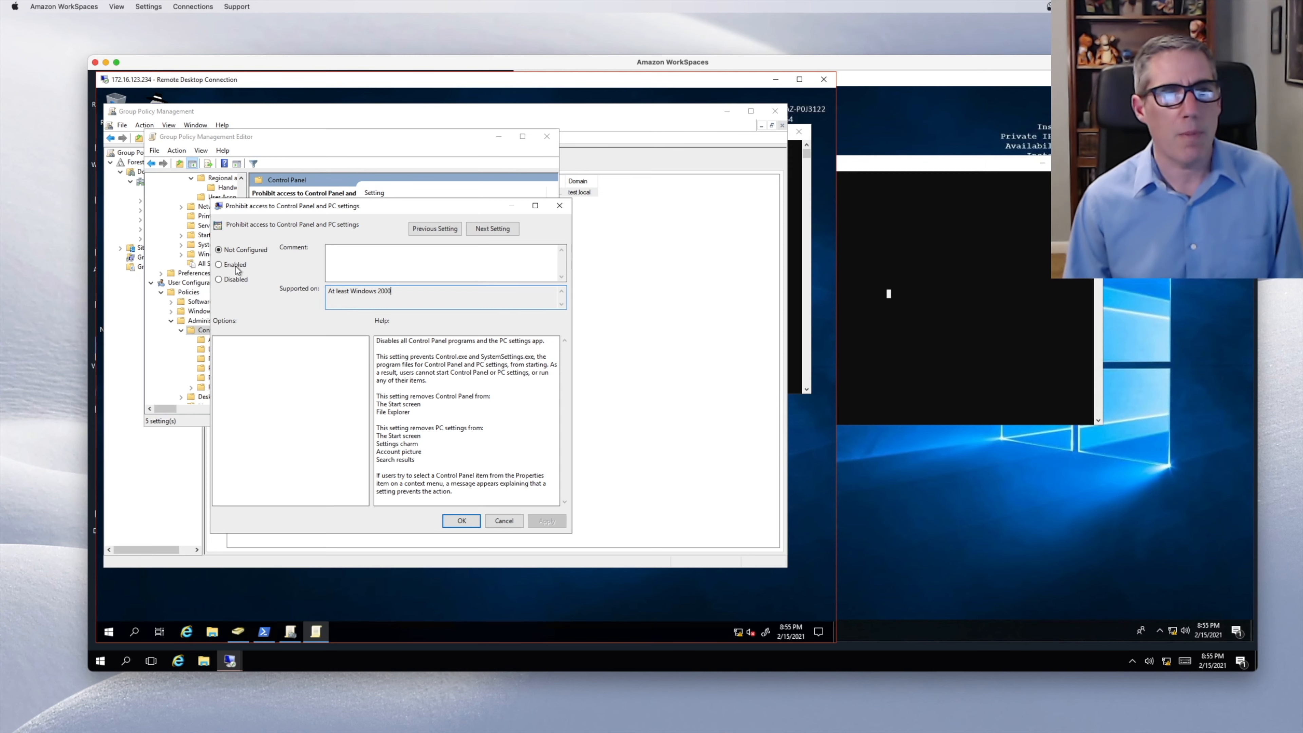
click(461, 521)
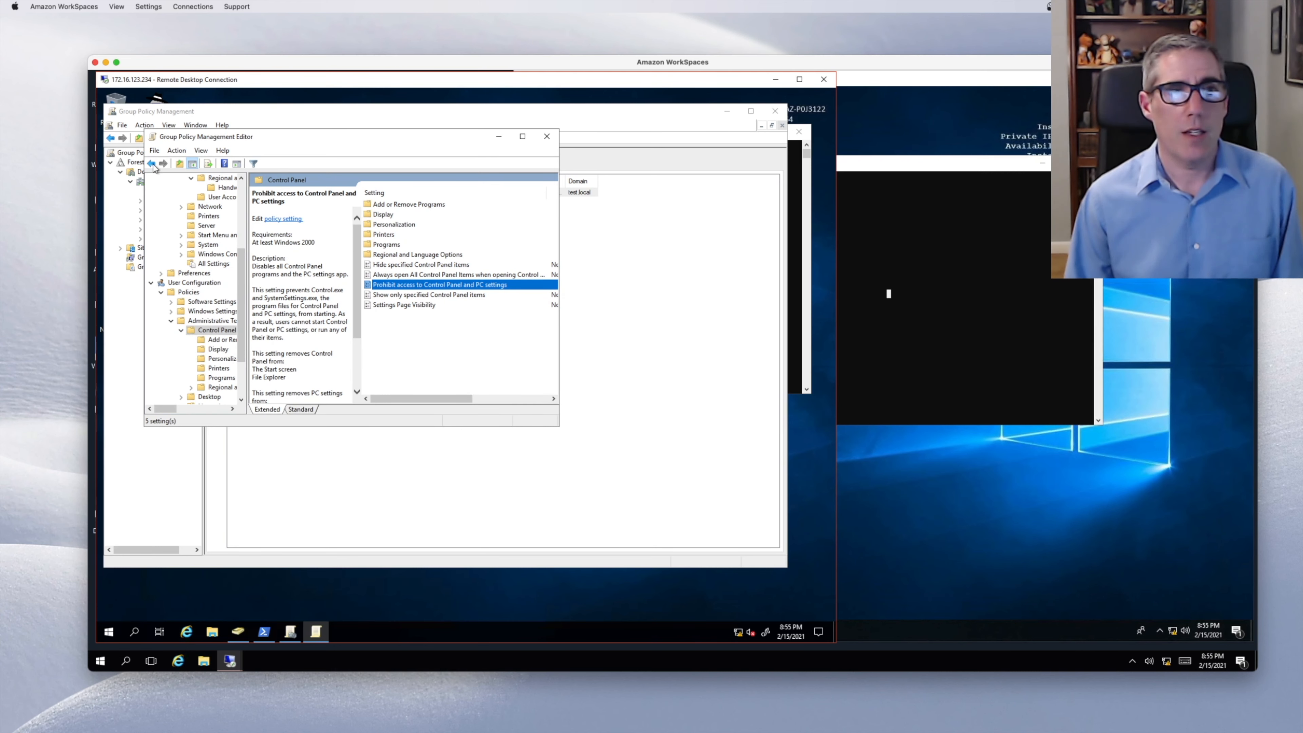
- Close the editor and review the No Control panel GPO's Settings report under Sales, dismissing the warnings
click(547, 136)
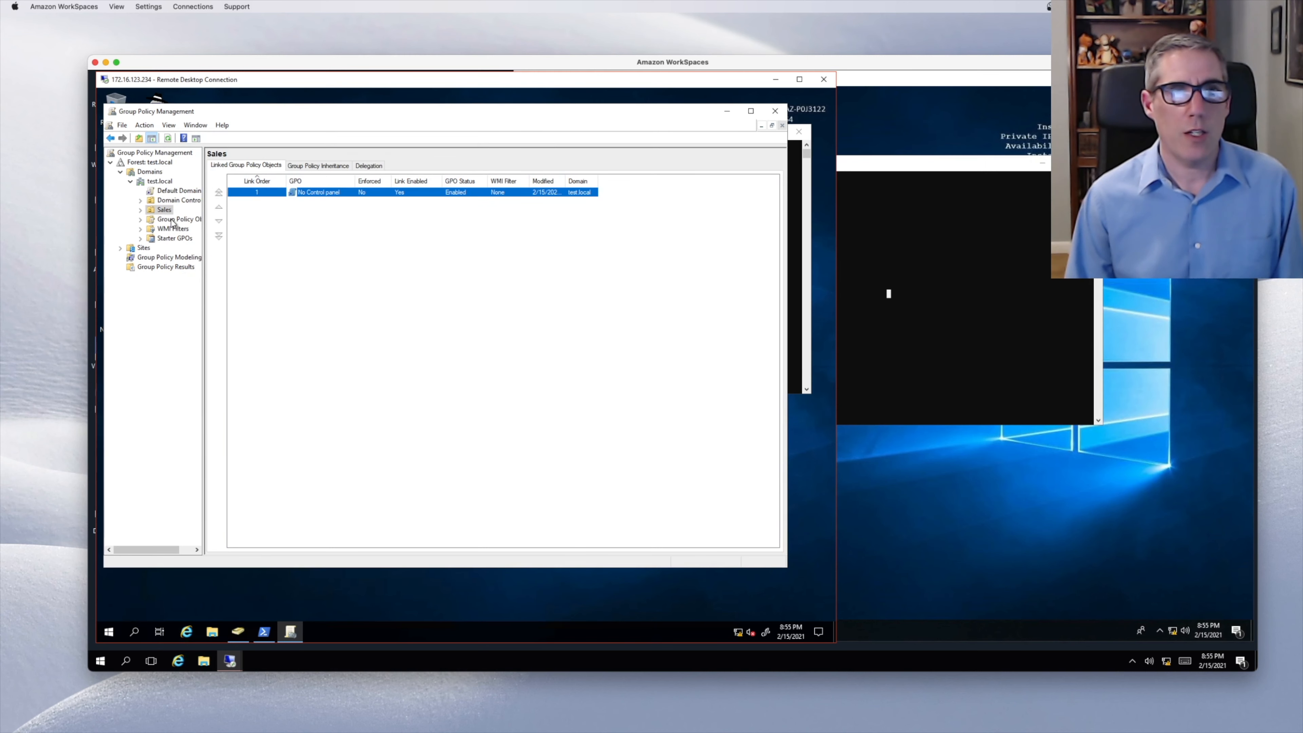
click(140, 210)
click(182, 220)
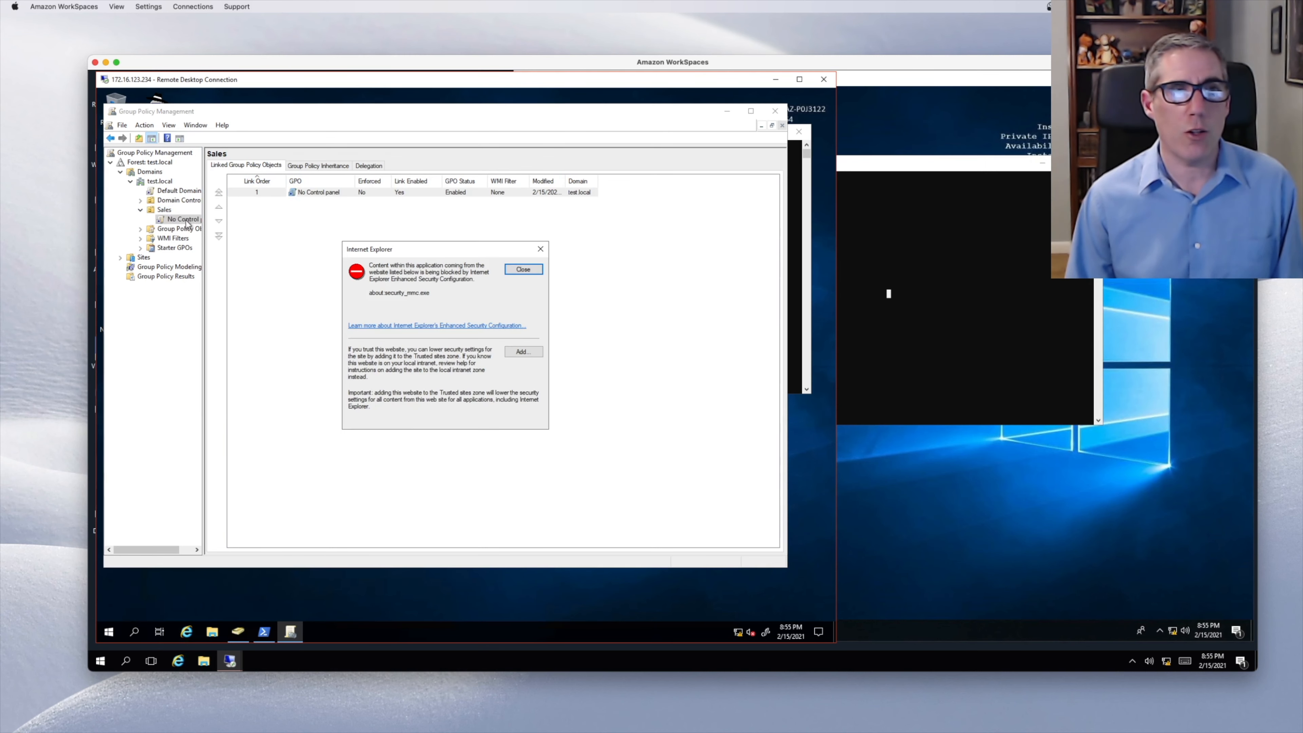
click(523, 270)
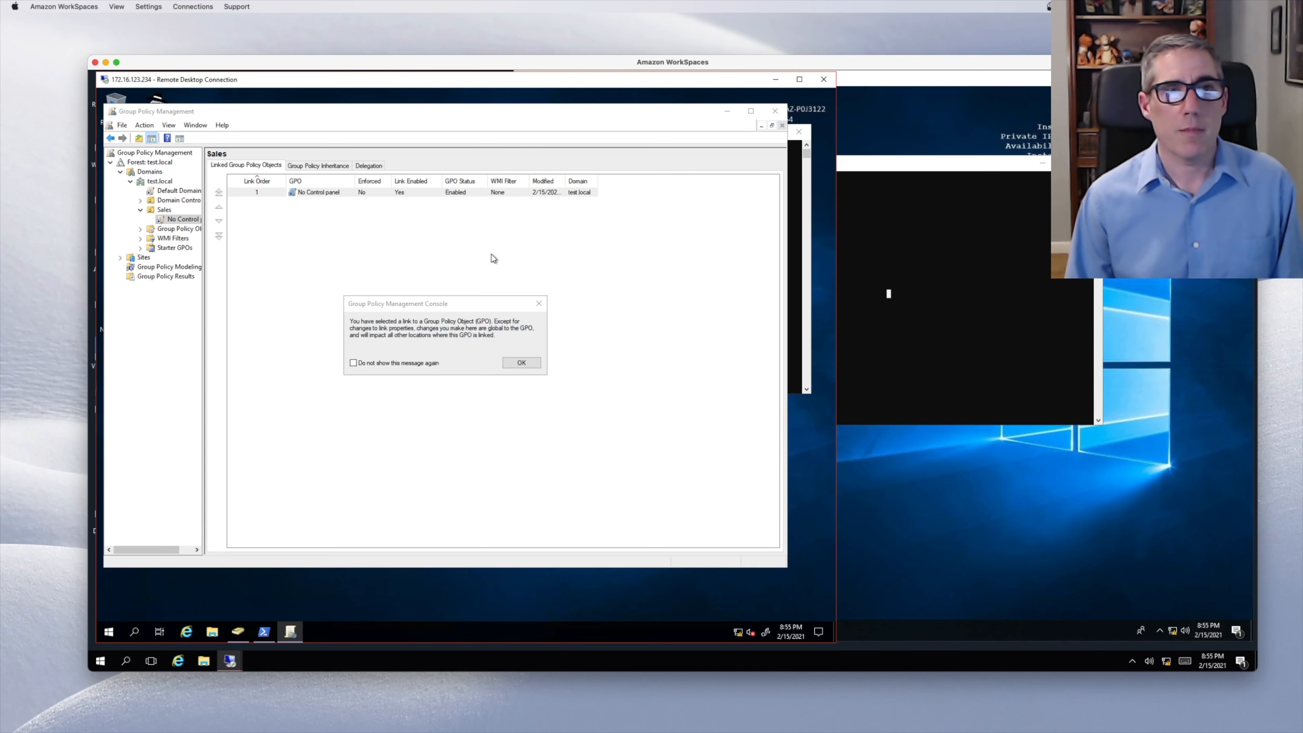
click(521, 363)
scroll(440, 359, down, 3)
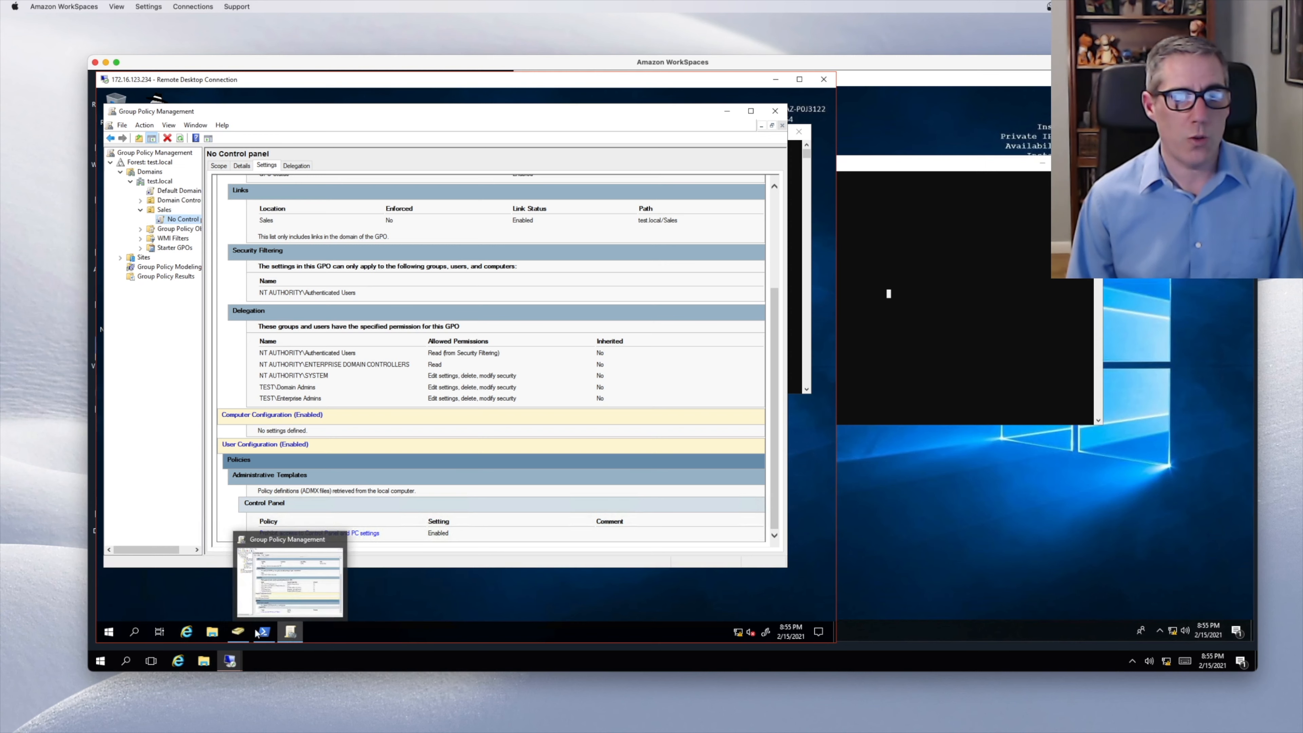
click(238, 632)
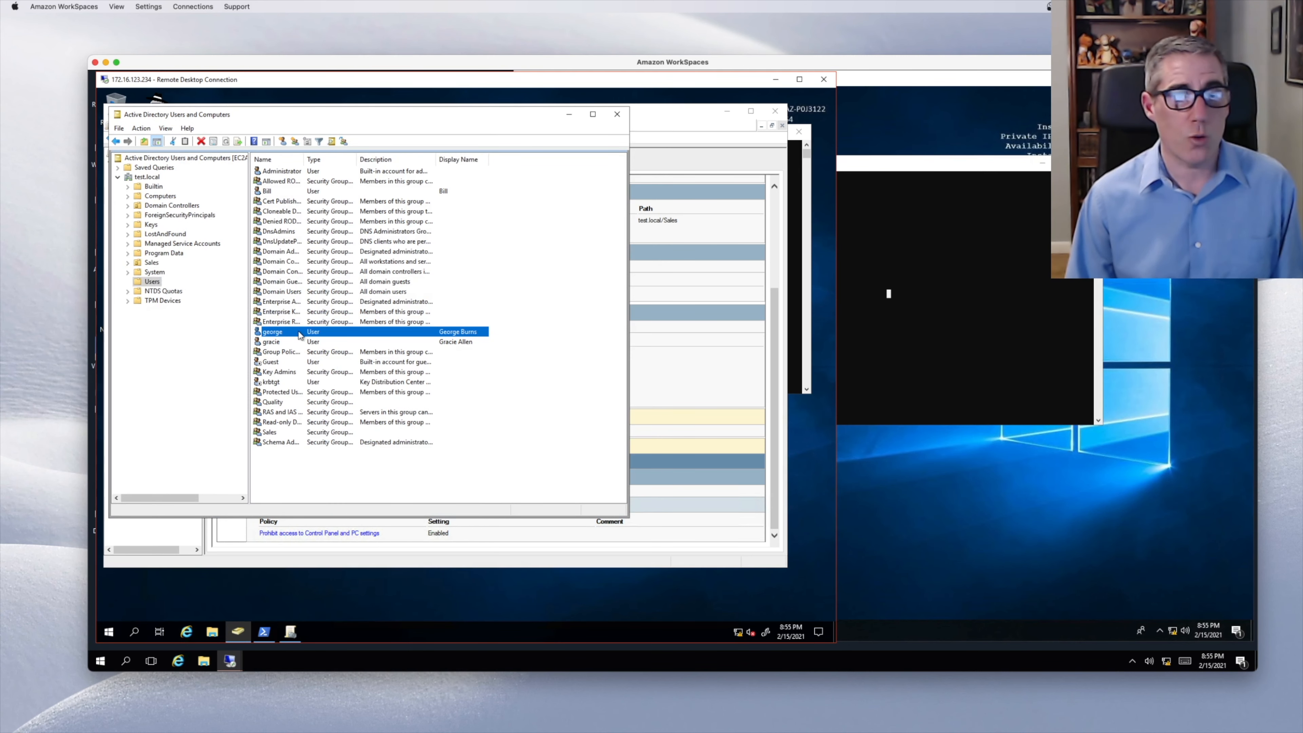
- Open the Sales OU in Active Directory Users and Computers and select its single user account
click(282, 343)
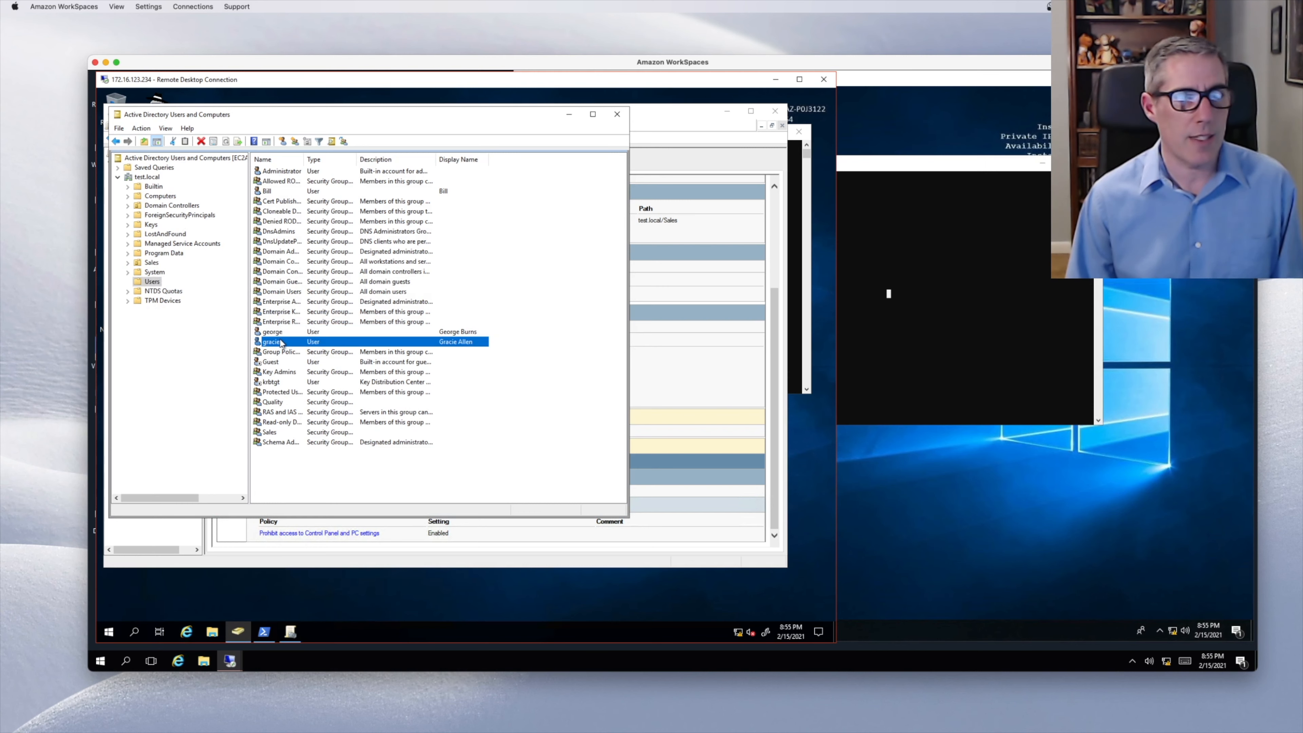
click(947, 315)
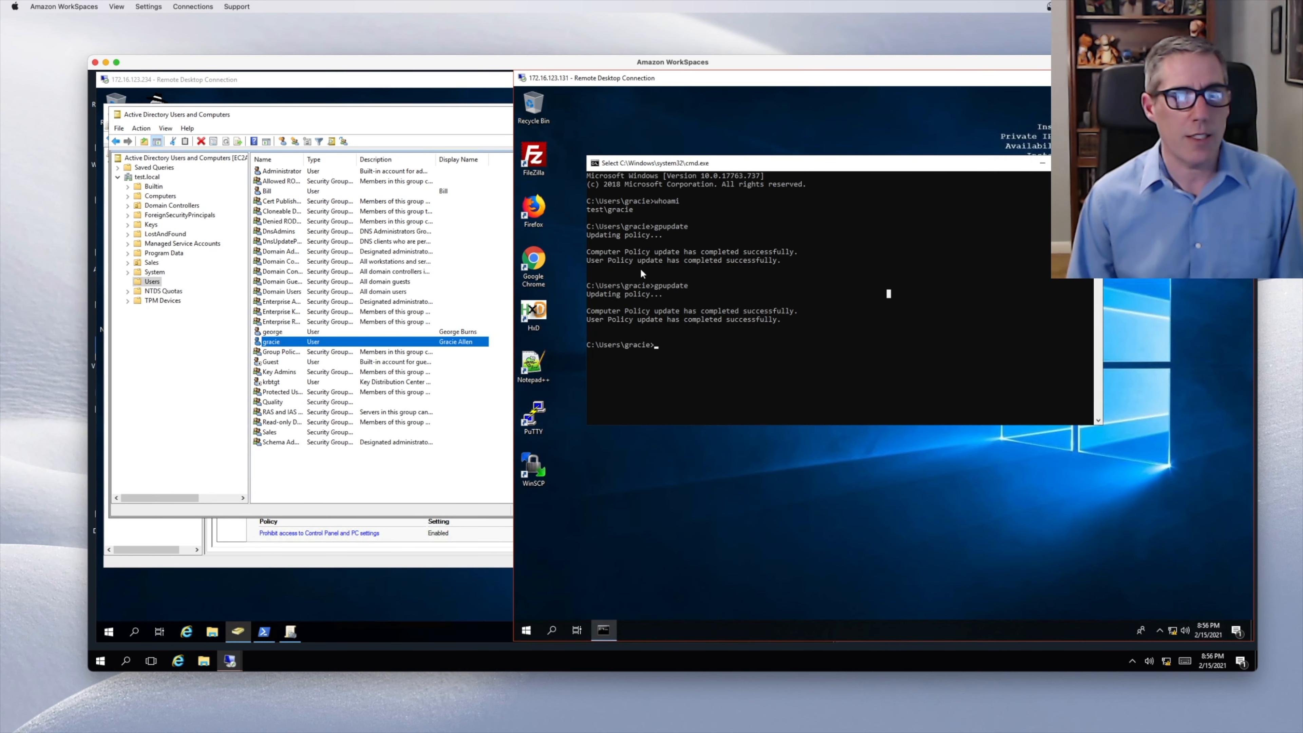
click(151, 262)
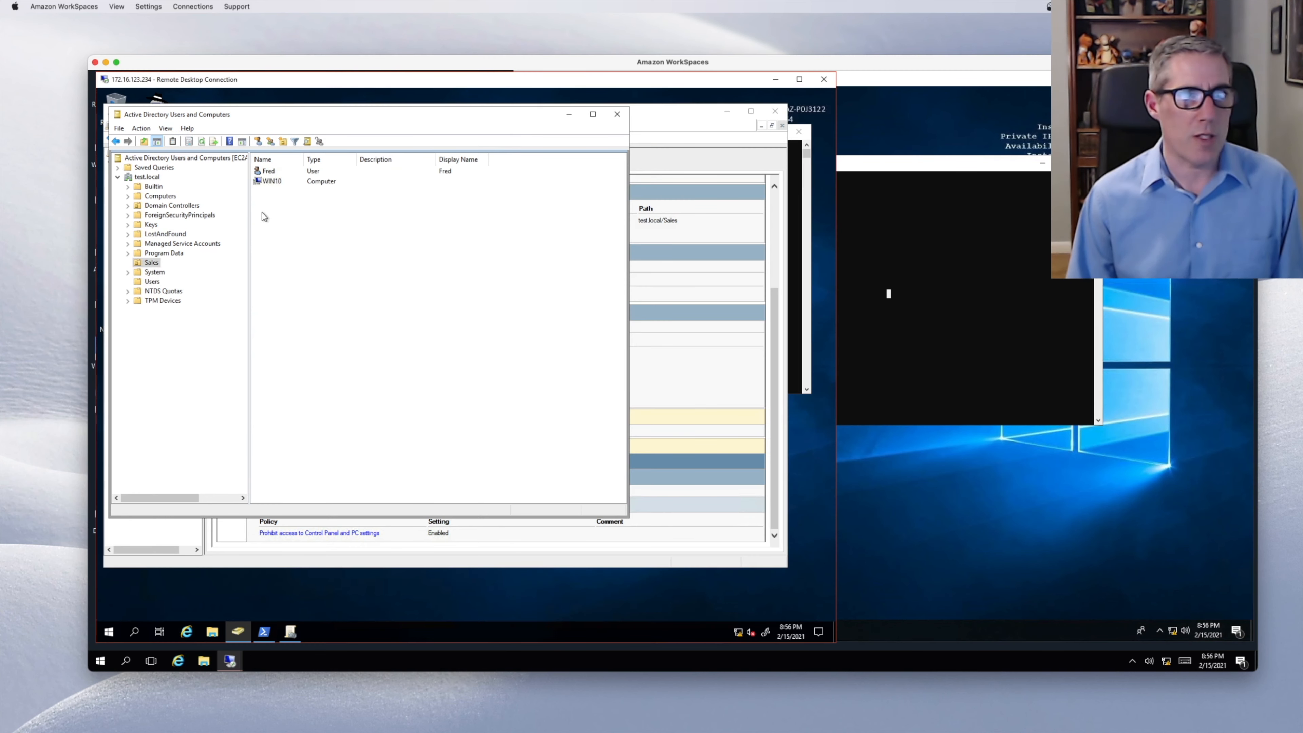
right_click(273, 173)
click(421, 218)
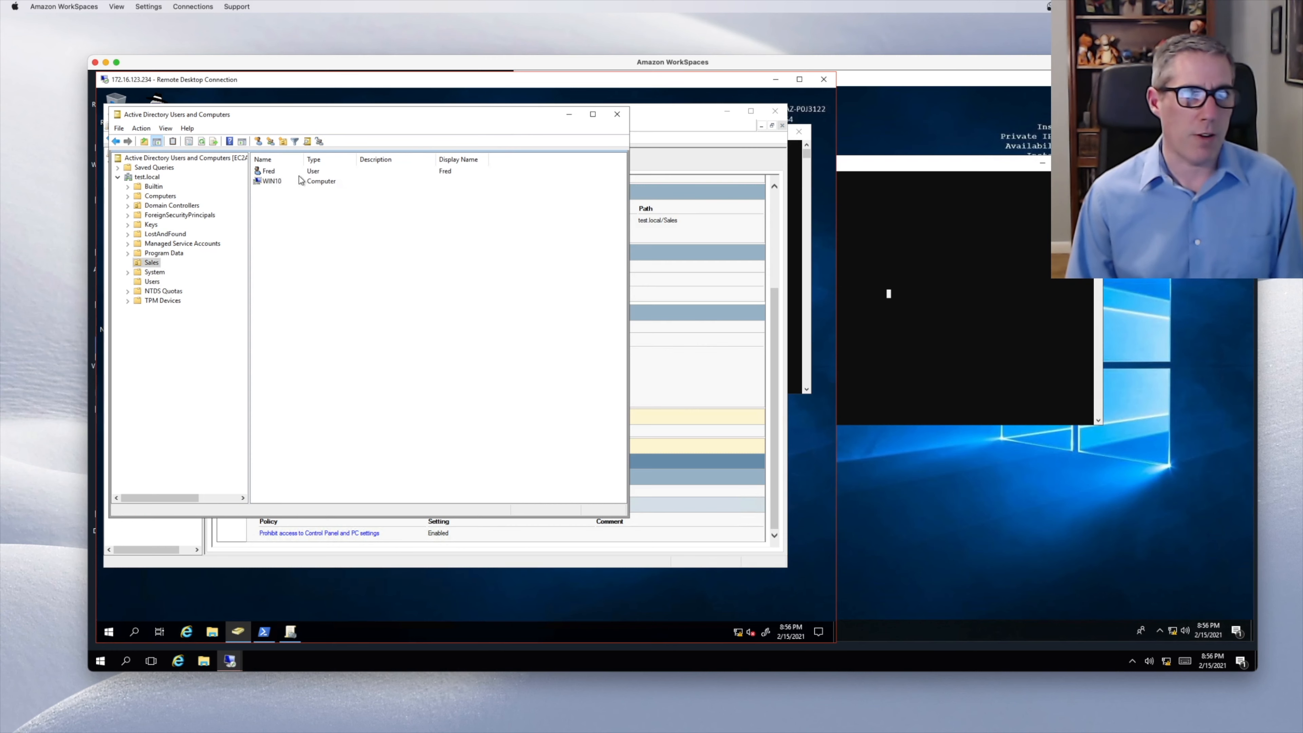
click(287, 171)
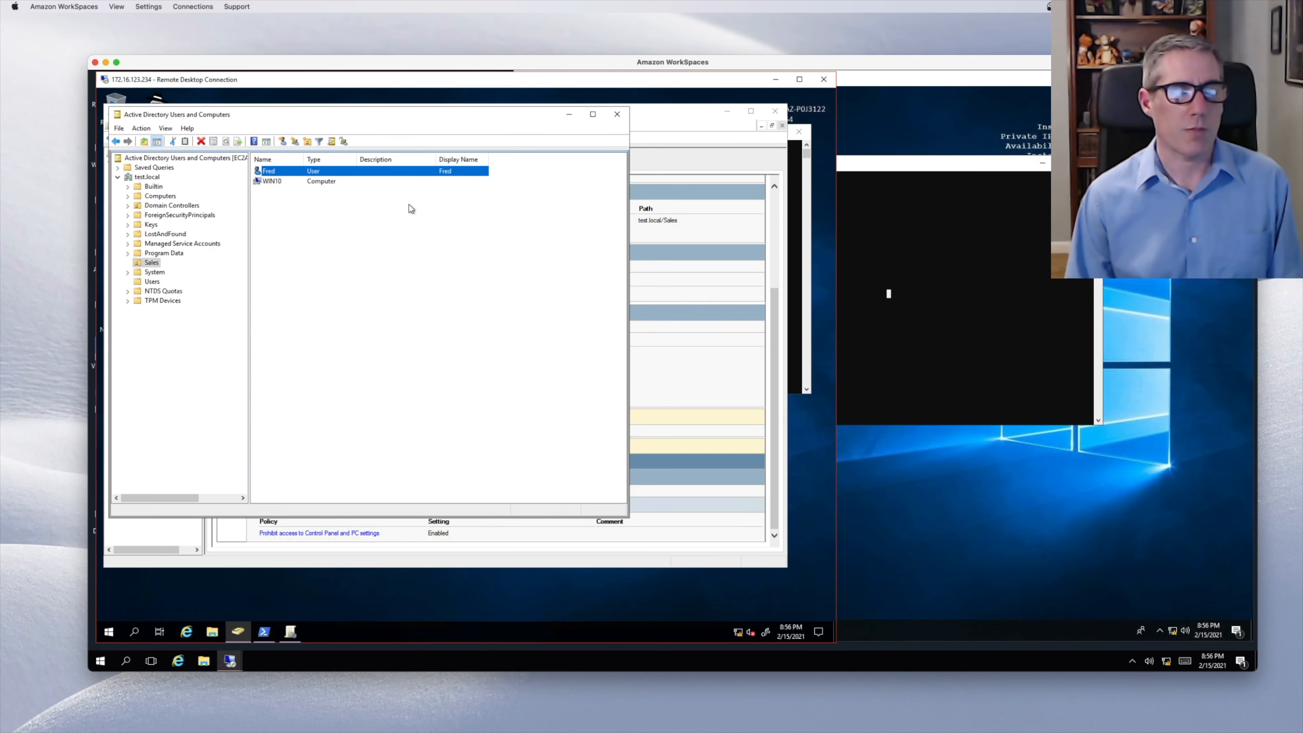
click(1007, 263)
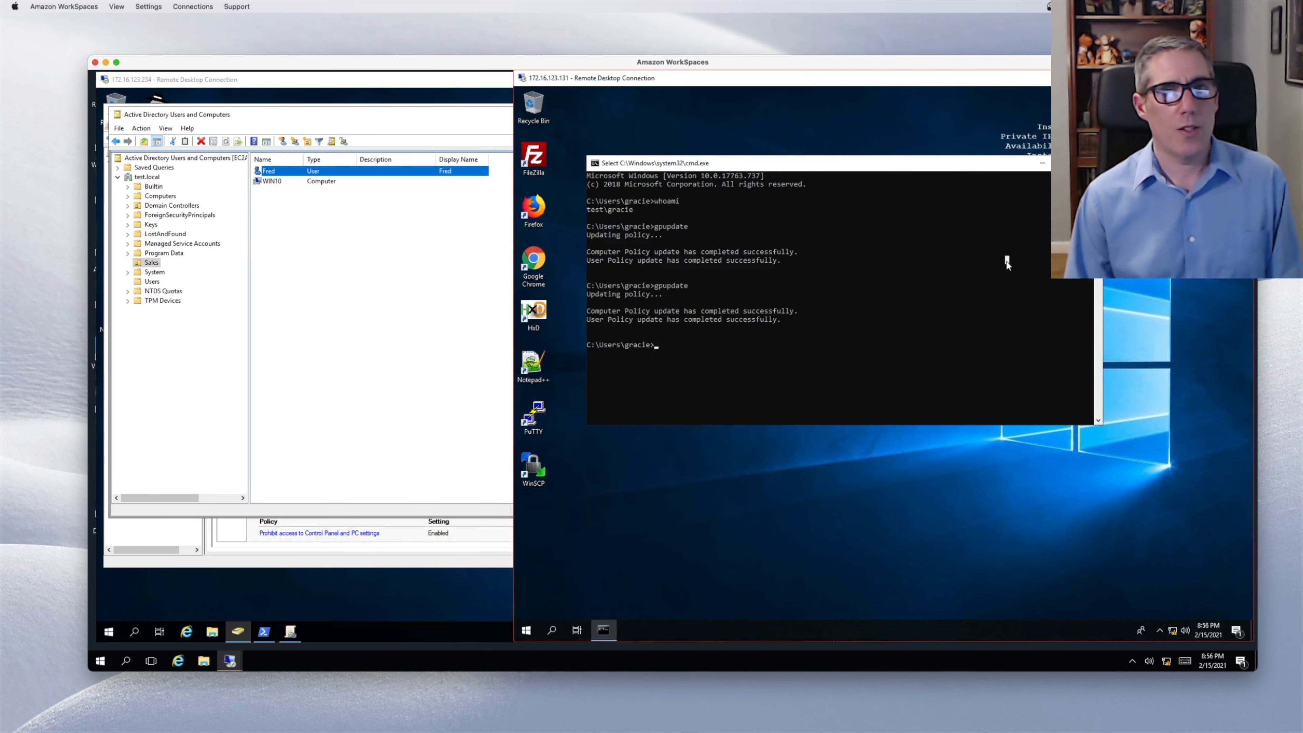
- Open Control Panel from Start search, close it, and rerun gpupdate in the command prompt
click(527, 632)
text(contro)
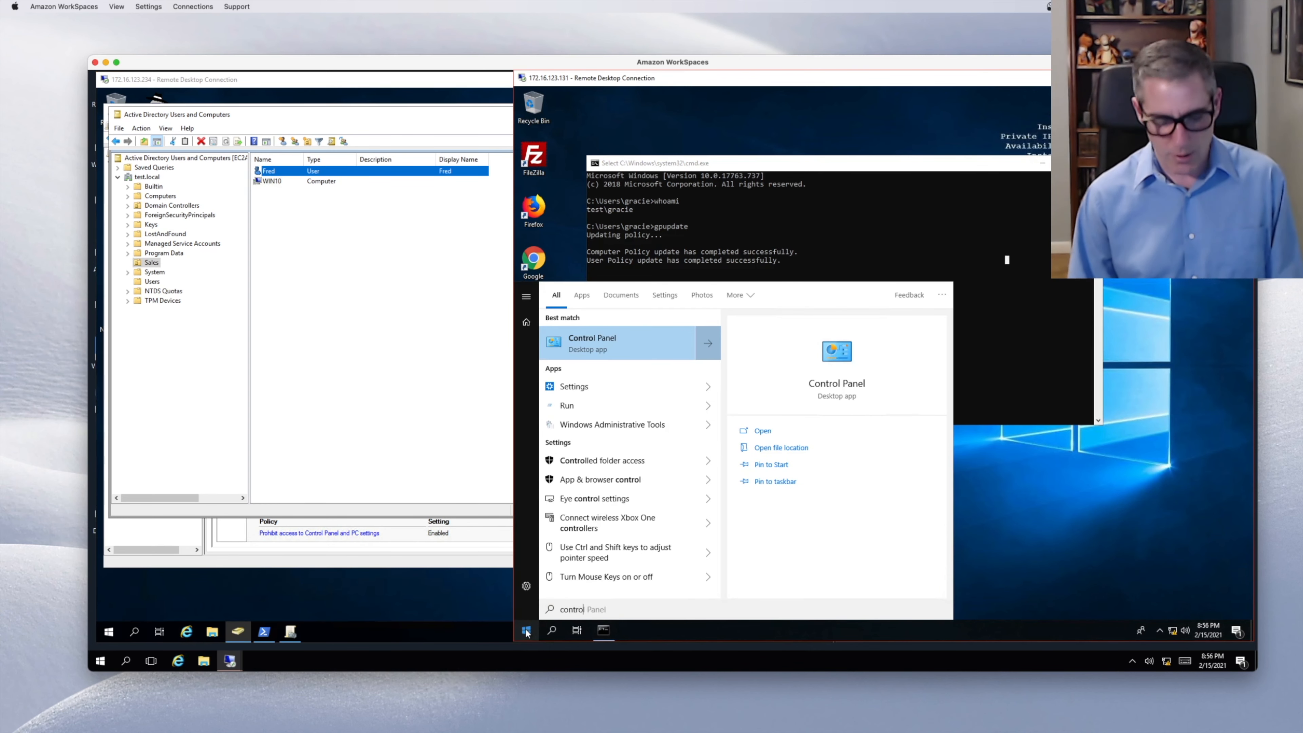
key(Return)
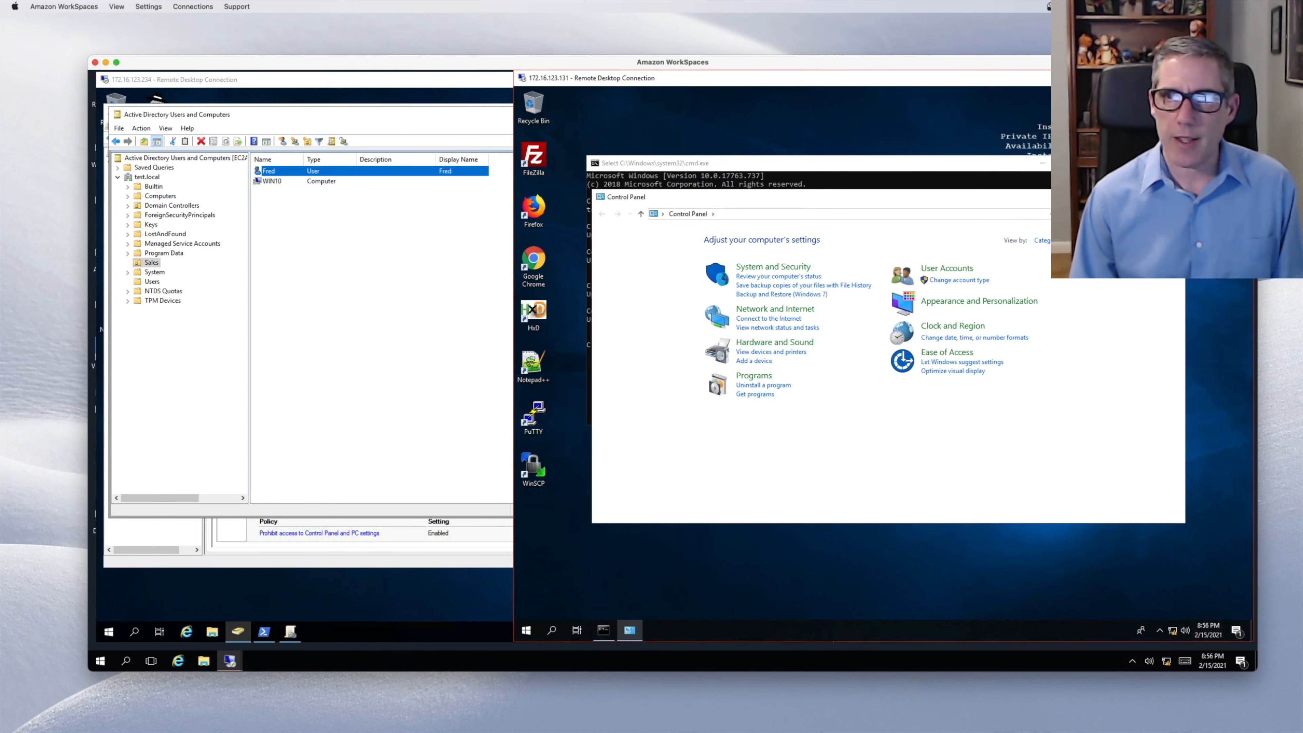
click(1174, 197)
click(792, 322)
key(Up)
key(Return)
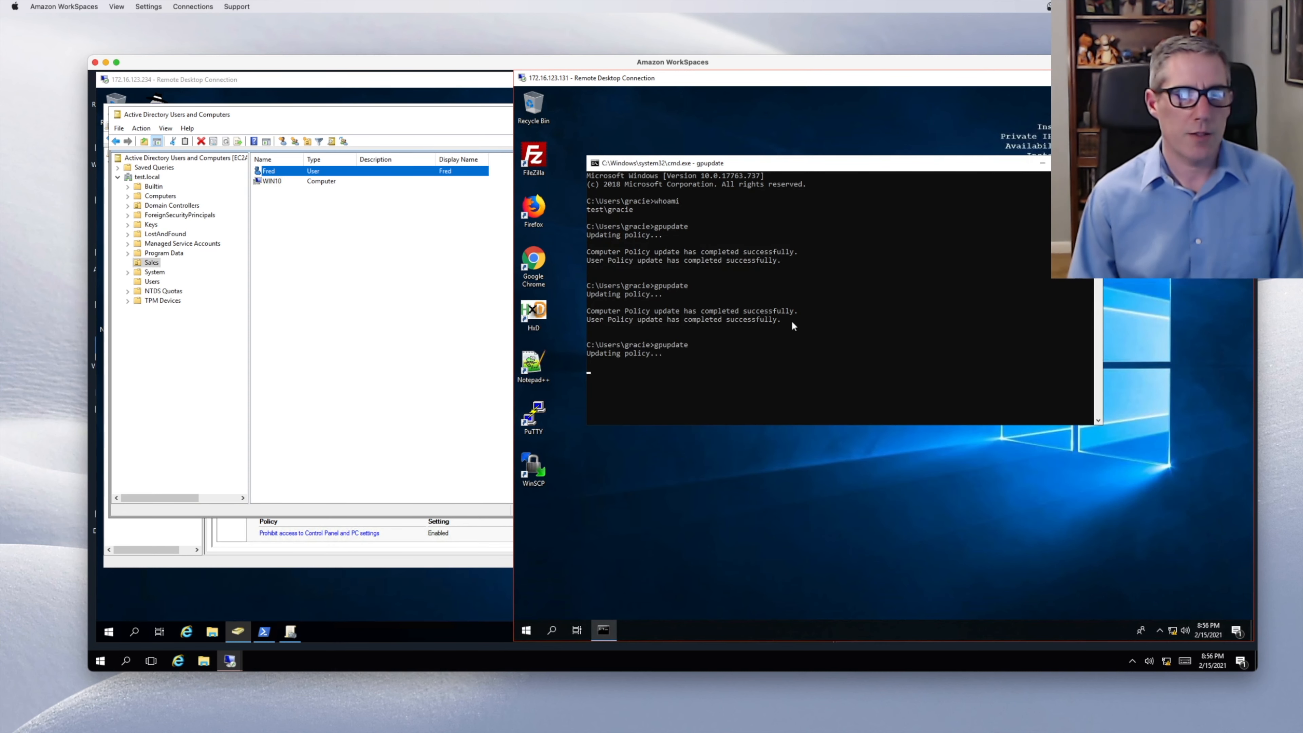
- Test launching Settings and Control Panel from Start search, then sign out of the account
click(529, 631)
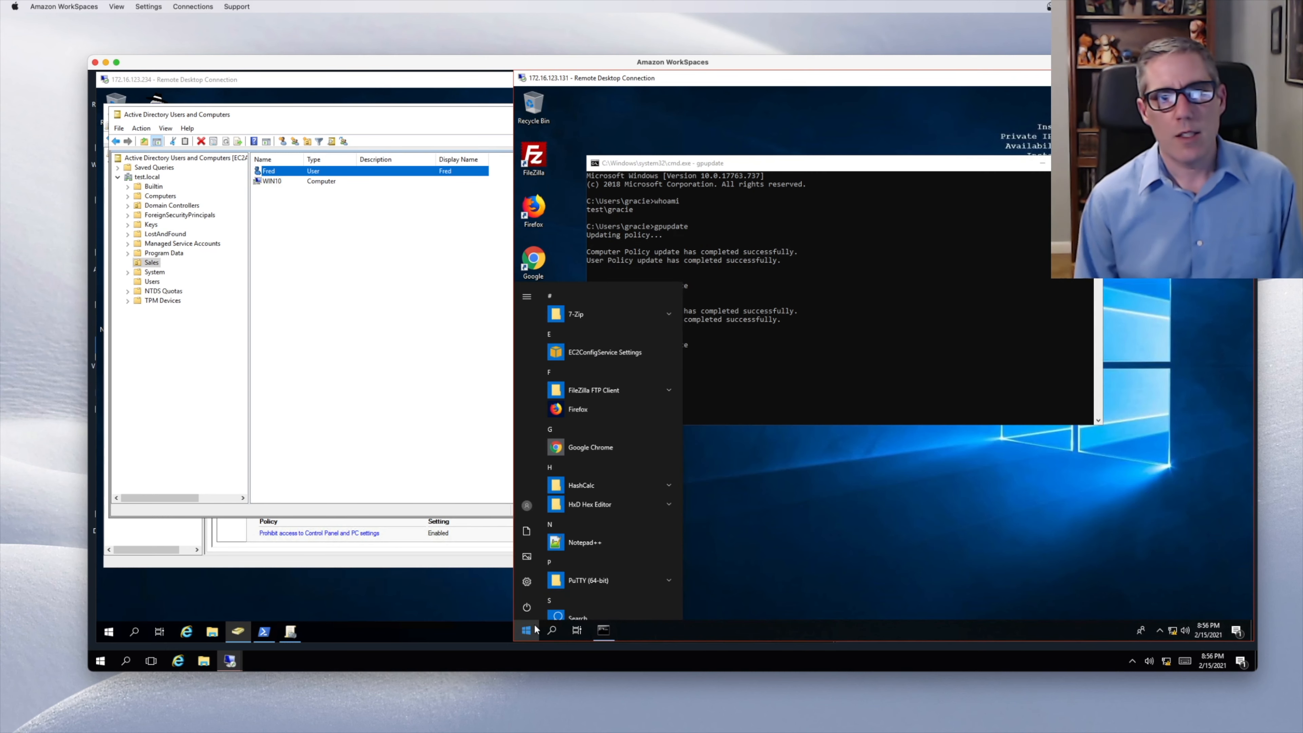
text(set)
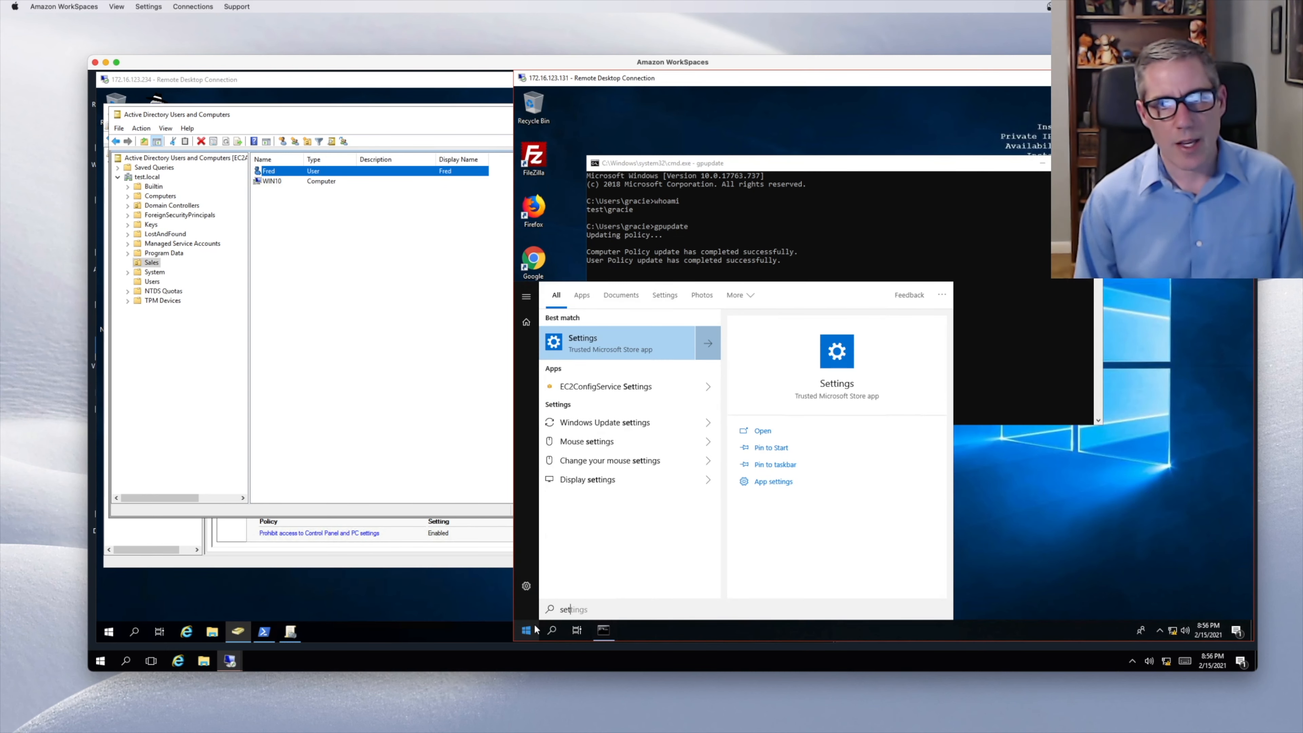
key(Return)
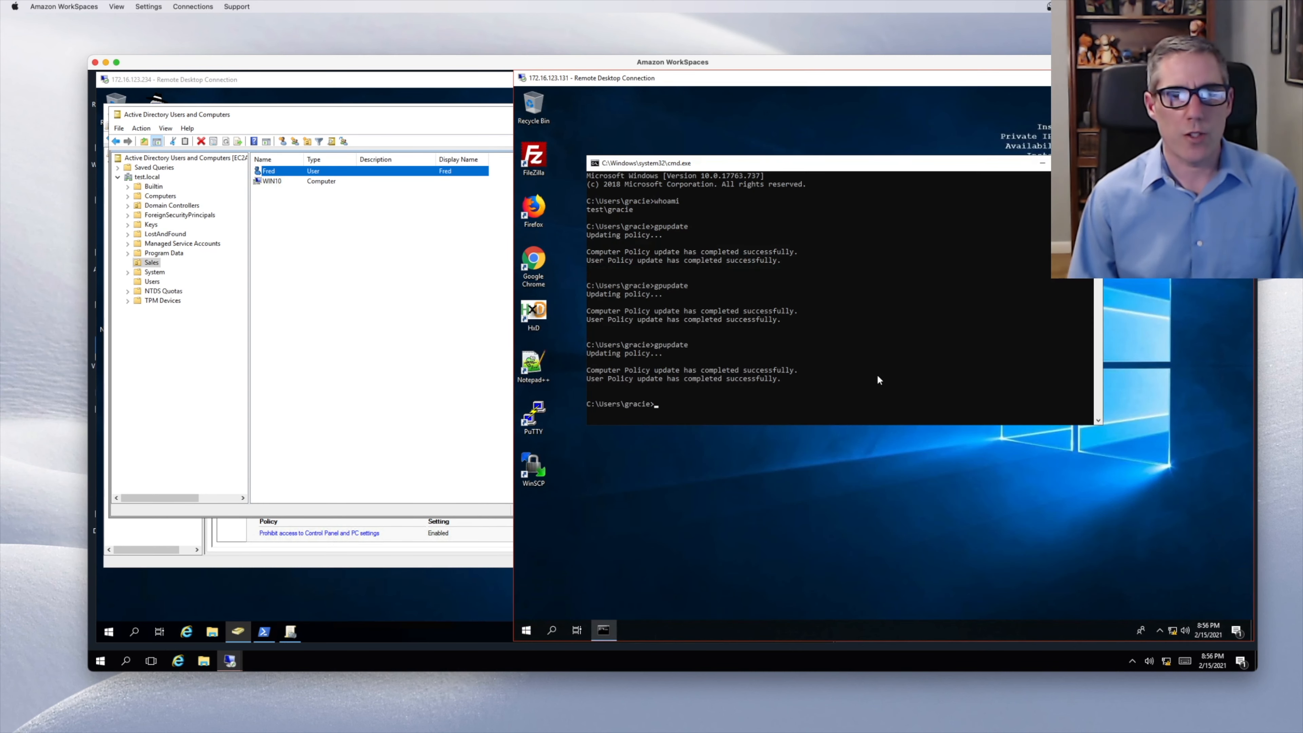
click(526, 630)
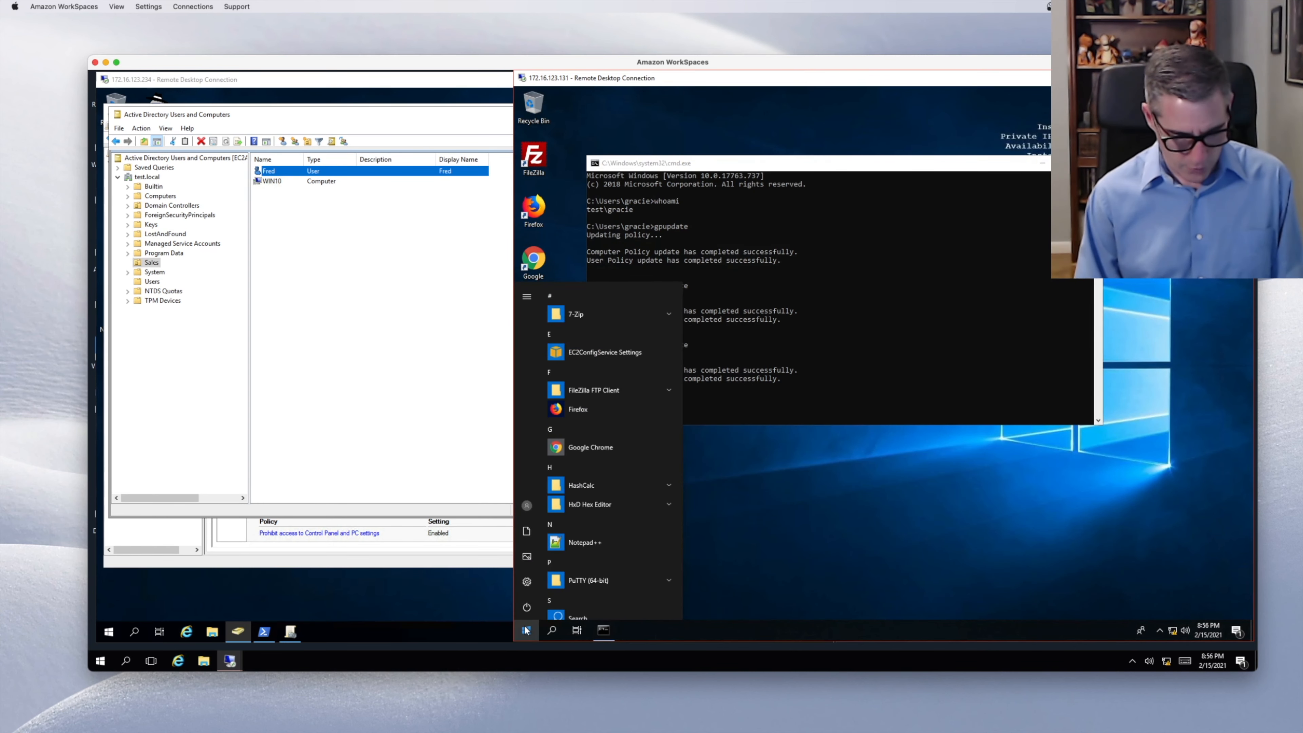
text(contr)
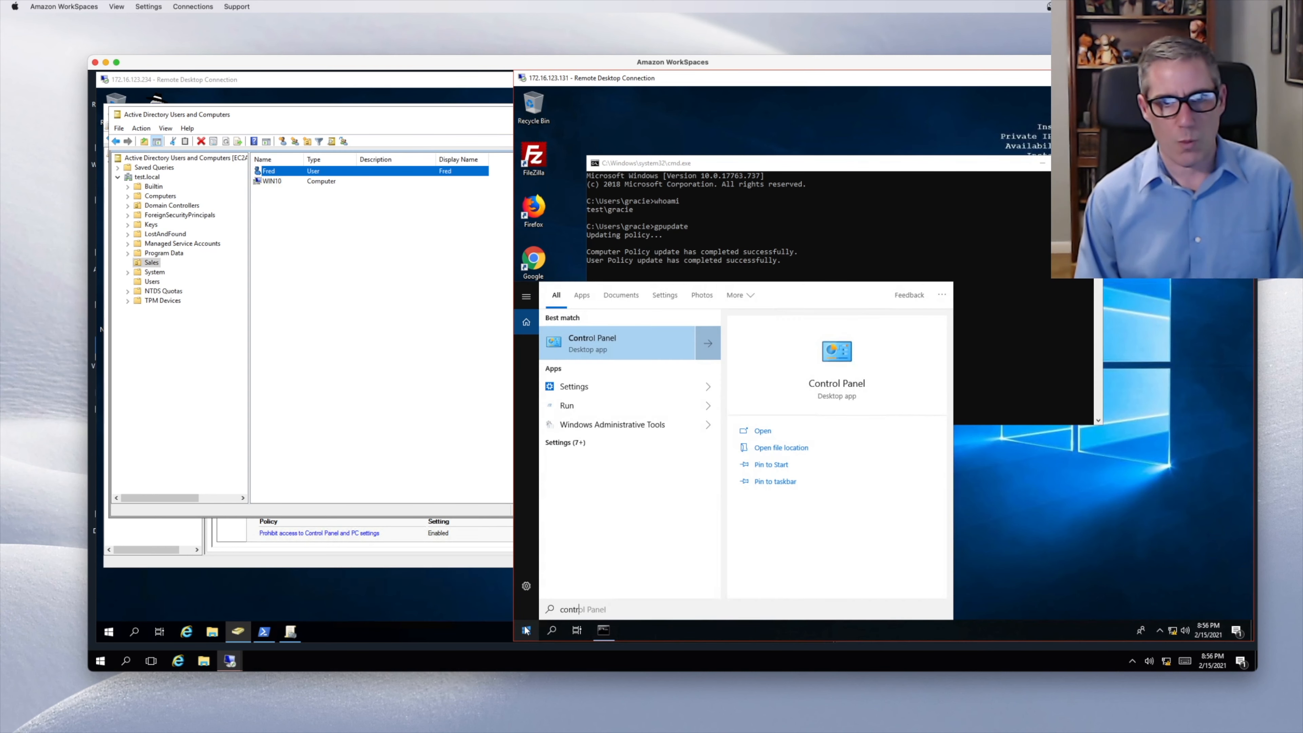
key(Return)
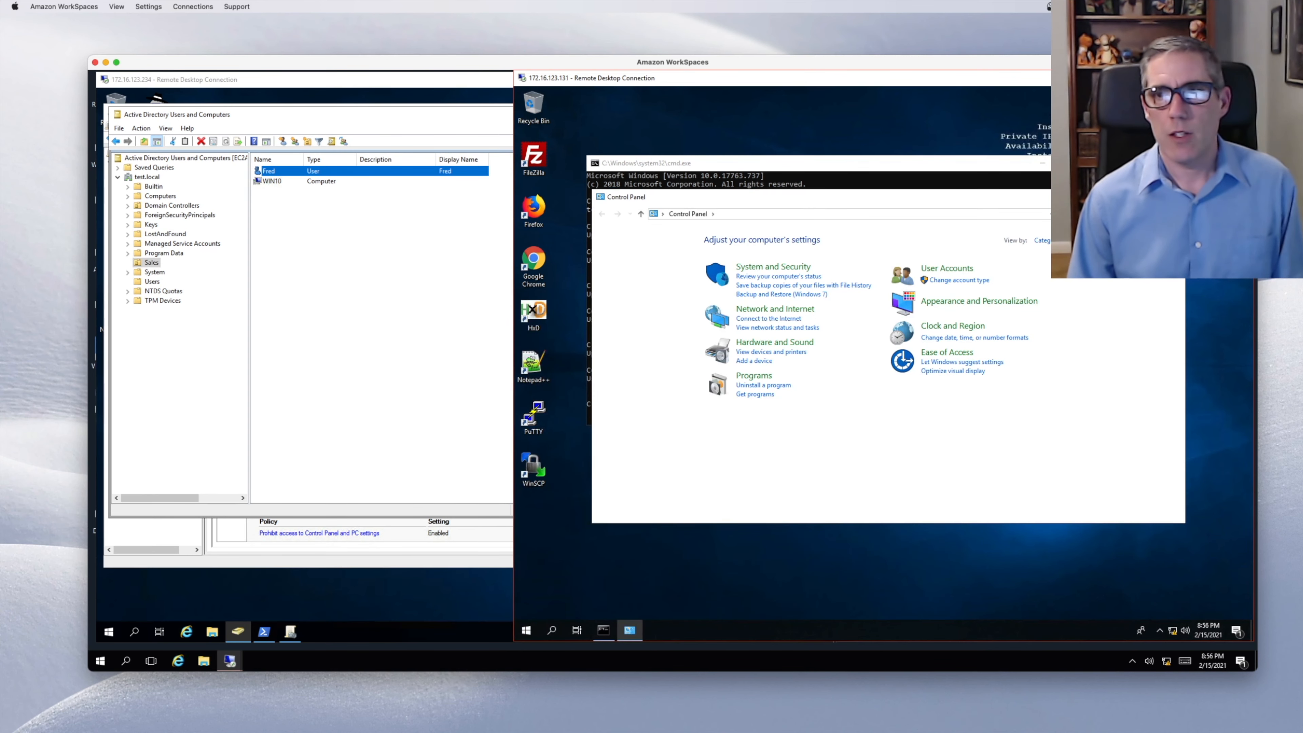
click(1174, 197)
click(526, 629)
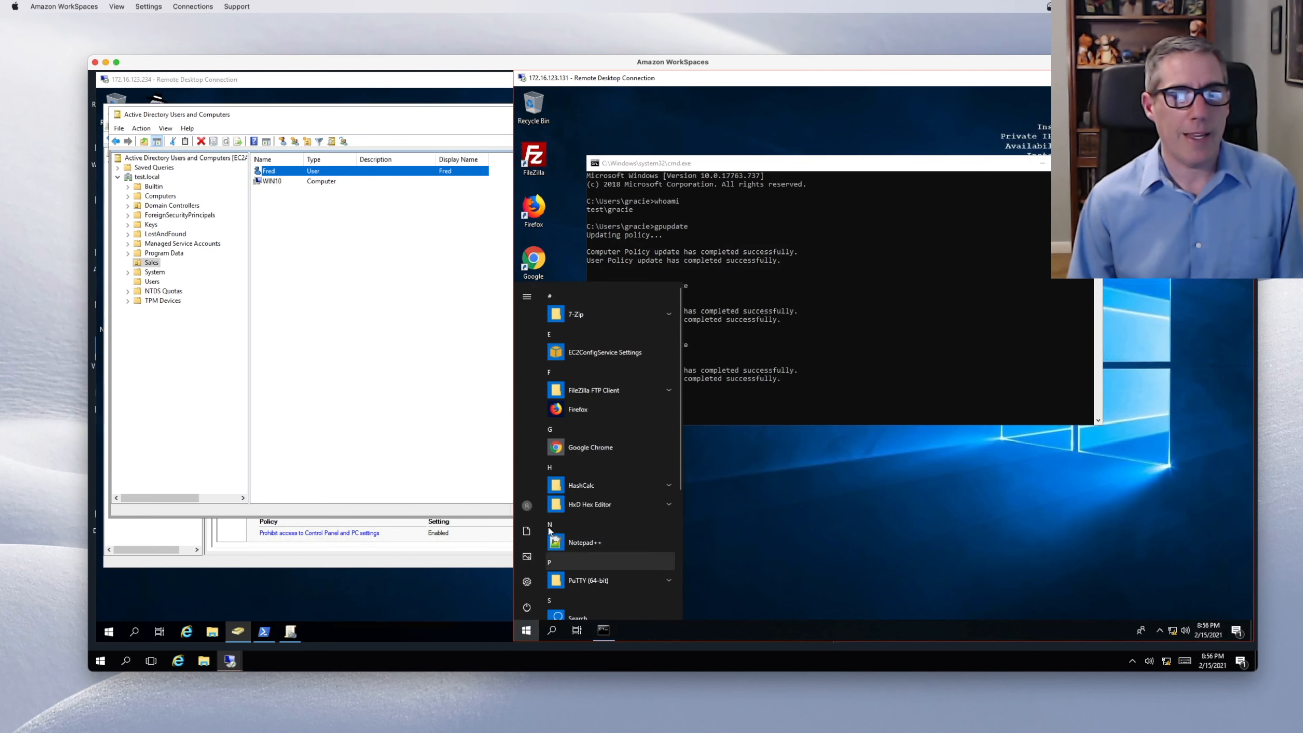
click(529, 497)
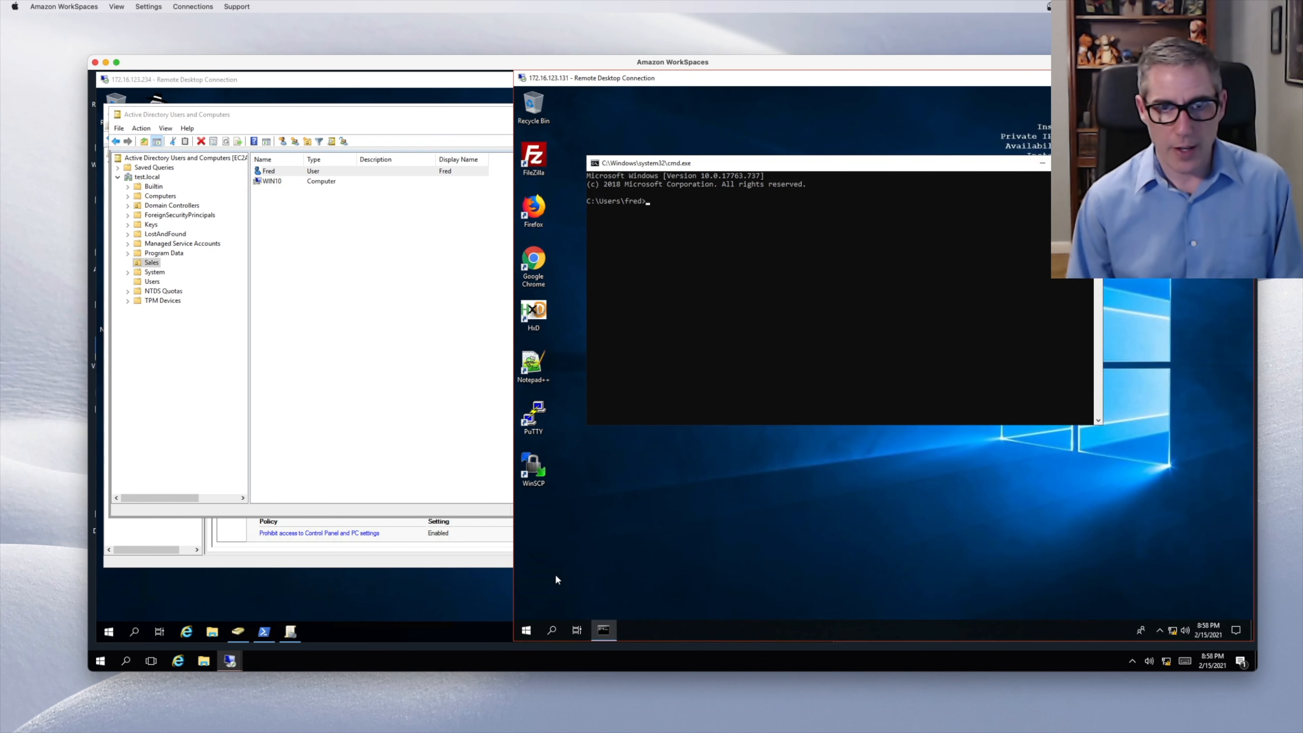
- Run whoami in the client's command prompt to confirm it is the Sales domain user
drag(763, 345, 764, 339)
click(764, 340)
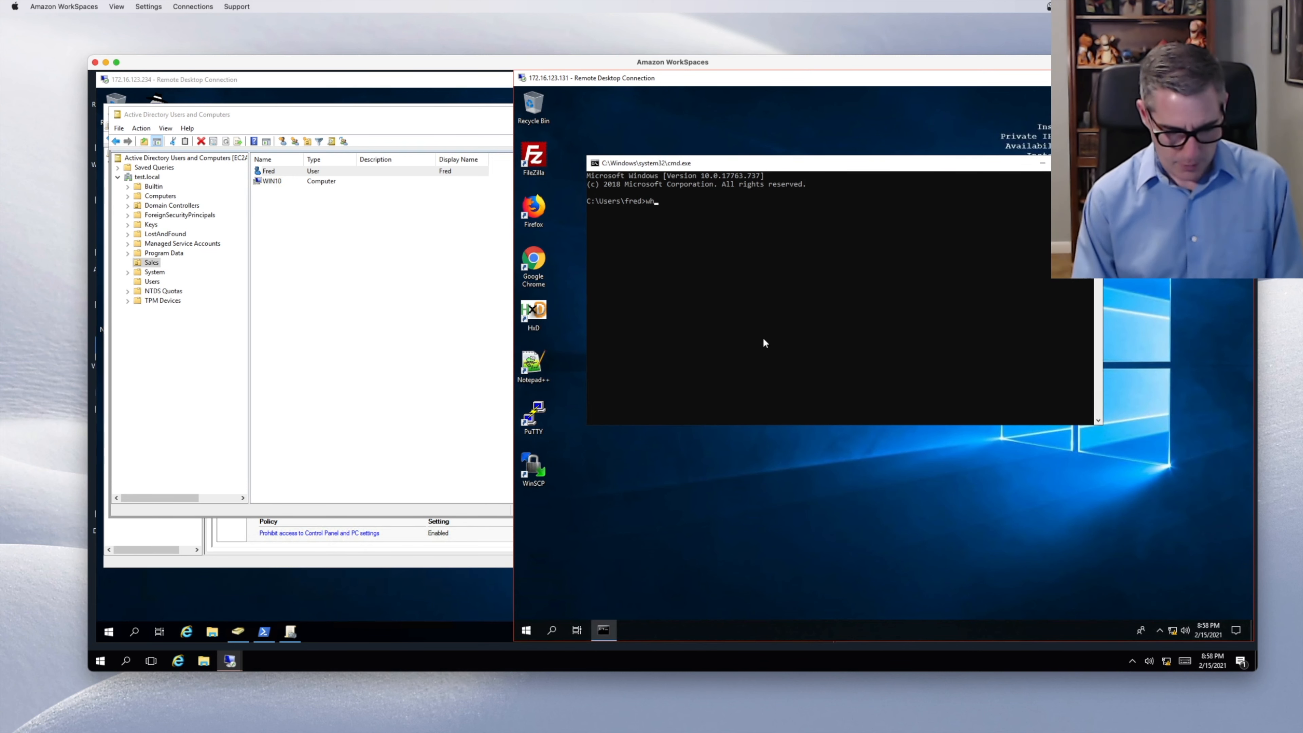
text(whoami)
key(Return)
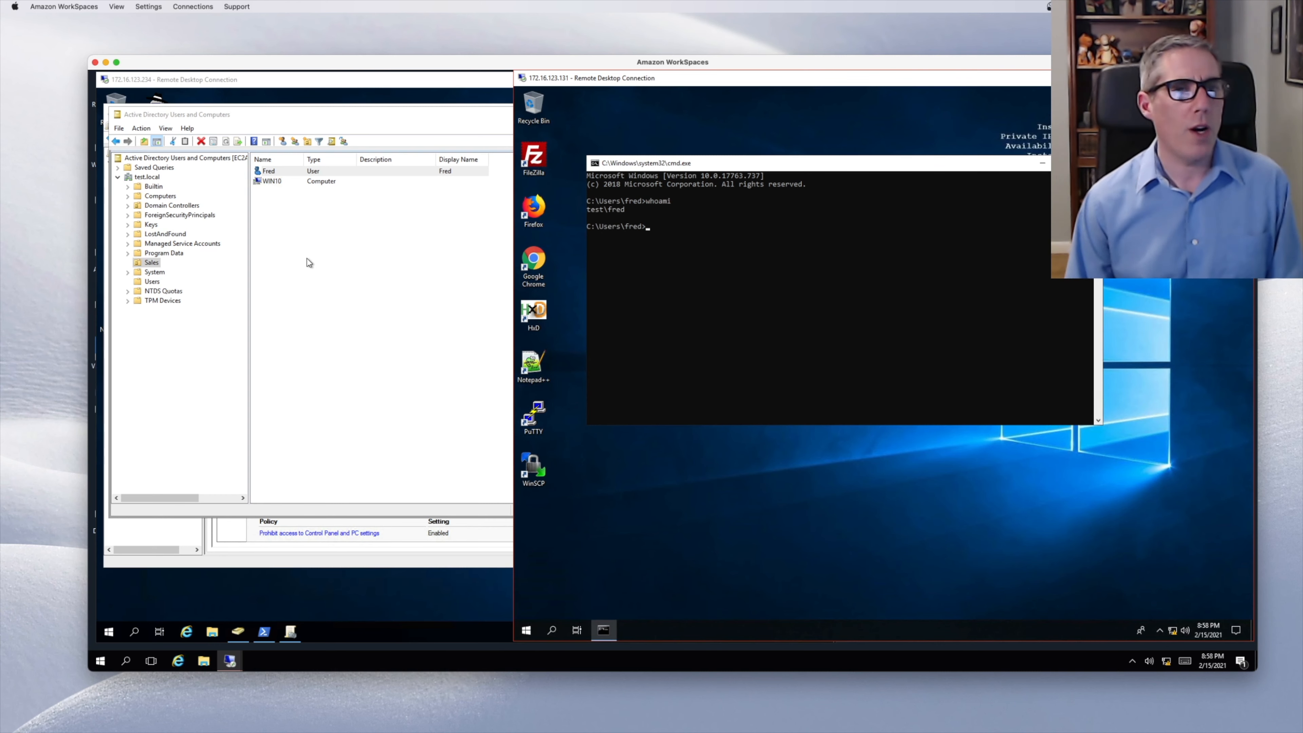
click(147, 265)
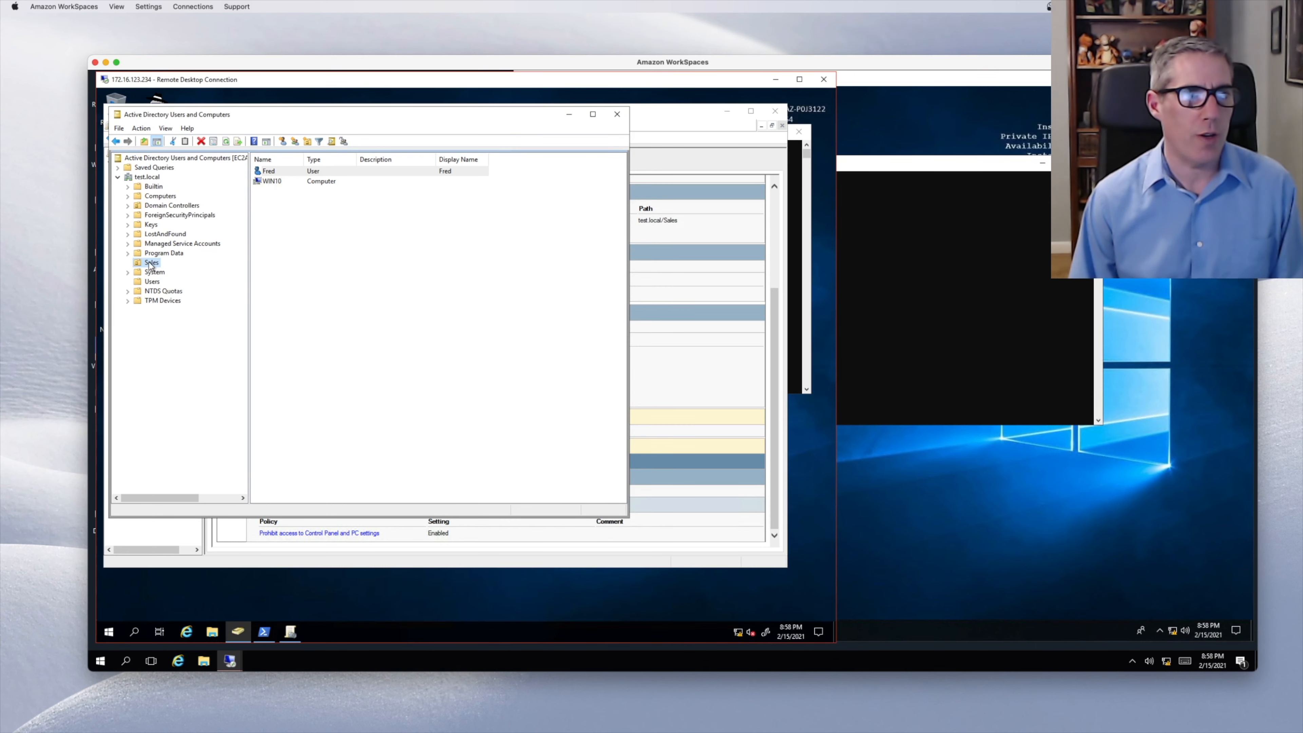
- Rename the Sales security group in Users to QC, then return to the Sales OU and Group Policy Management
click(152, 281)
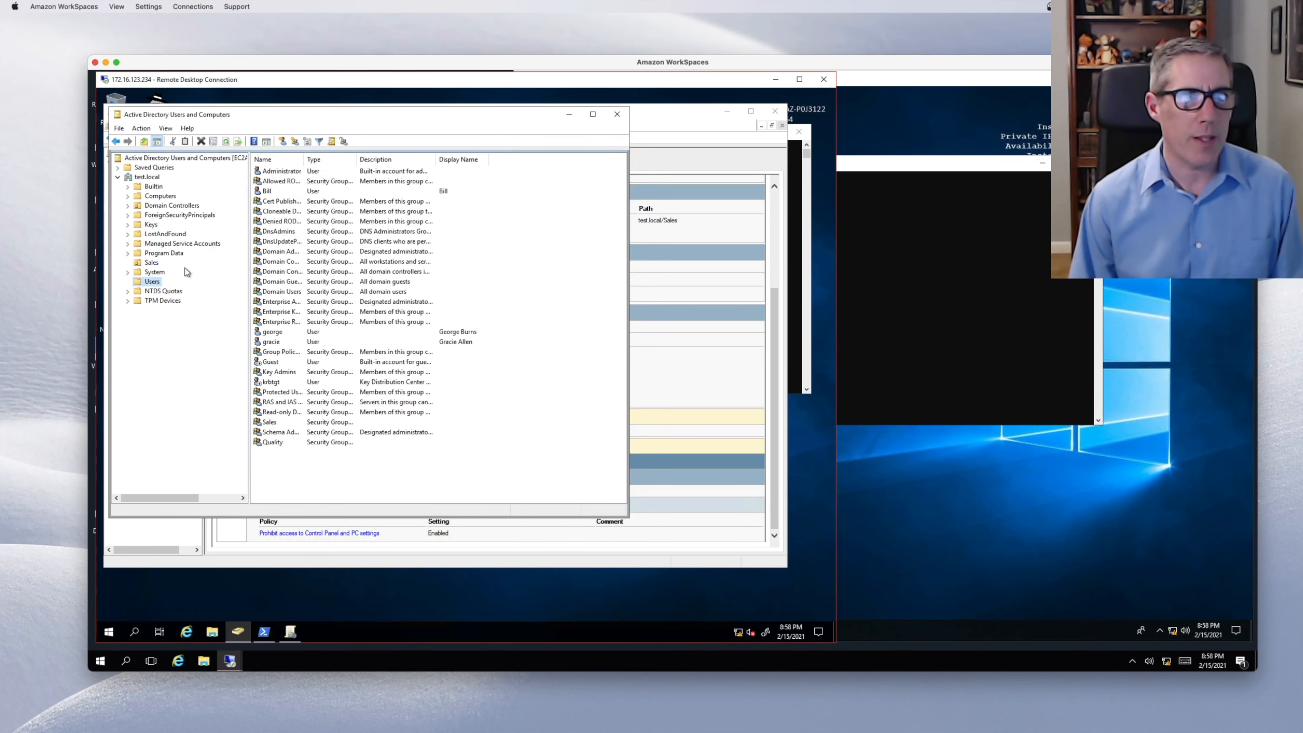
click(272, 422)
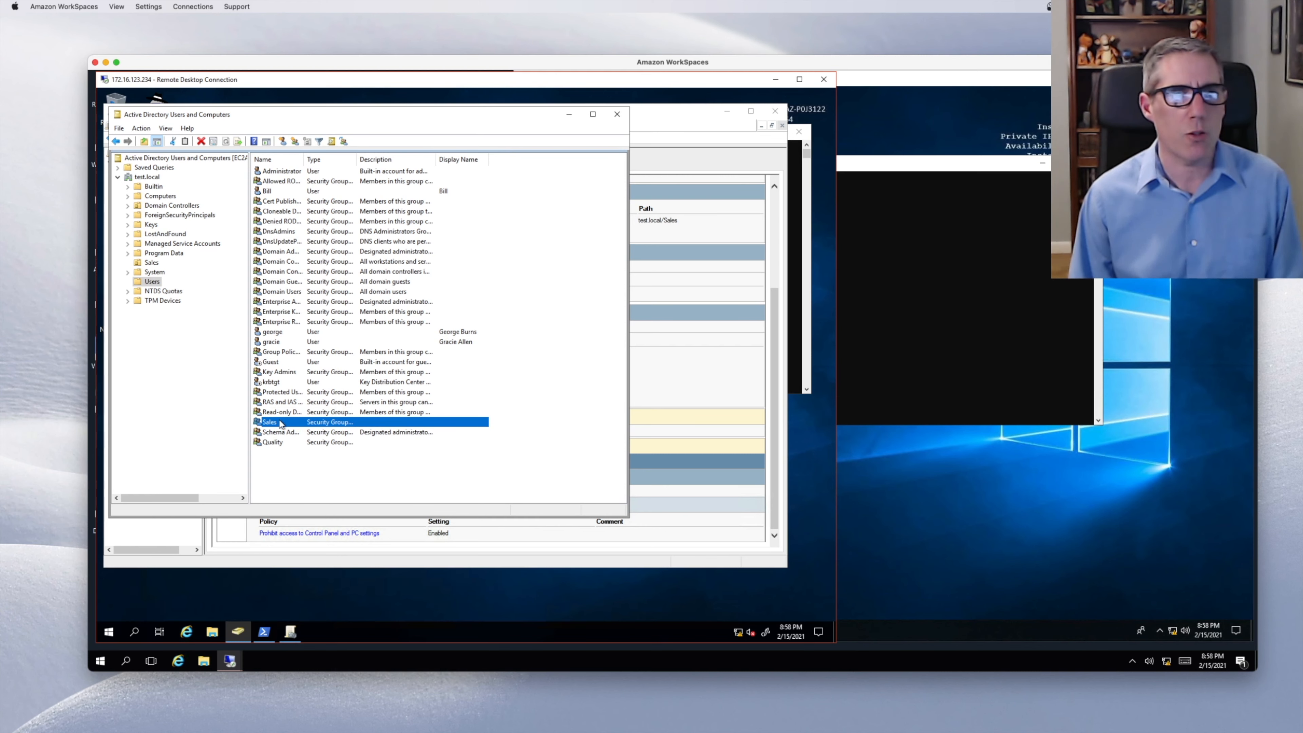
click(280, 424)
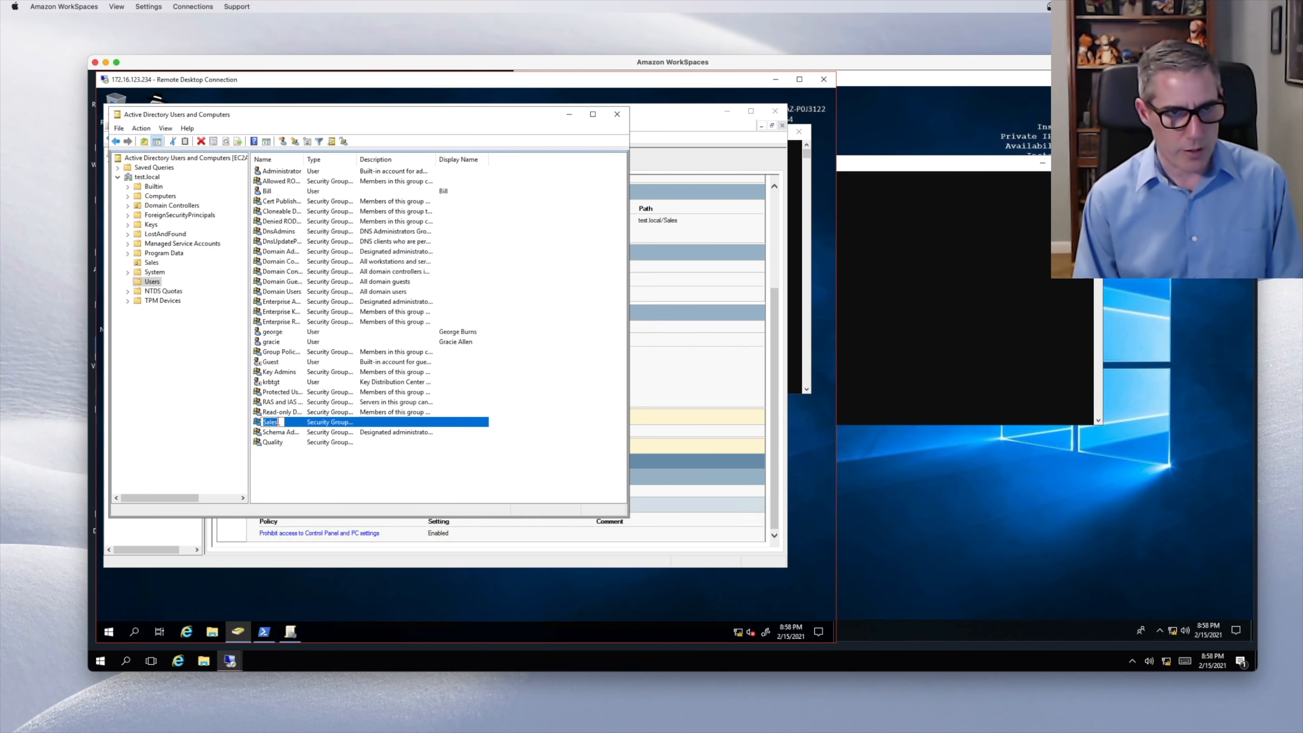
text(GC)
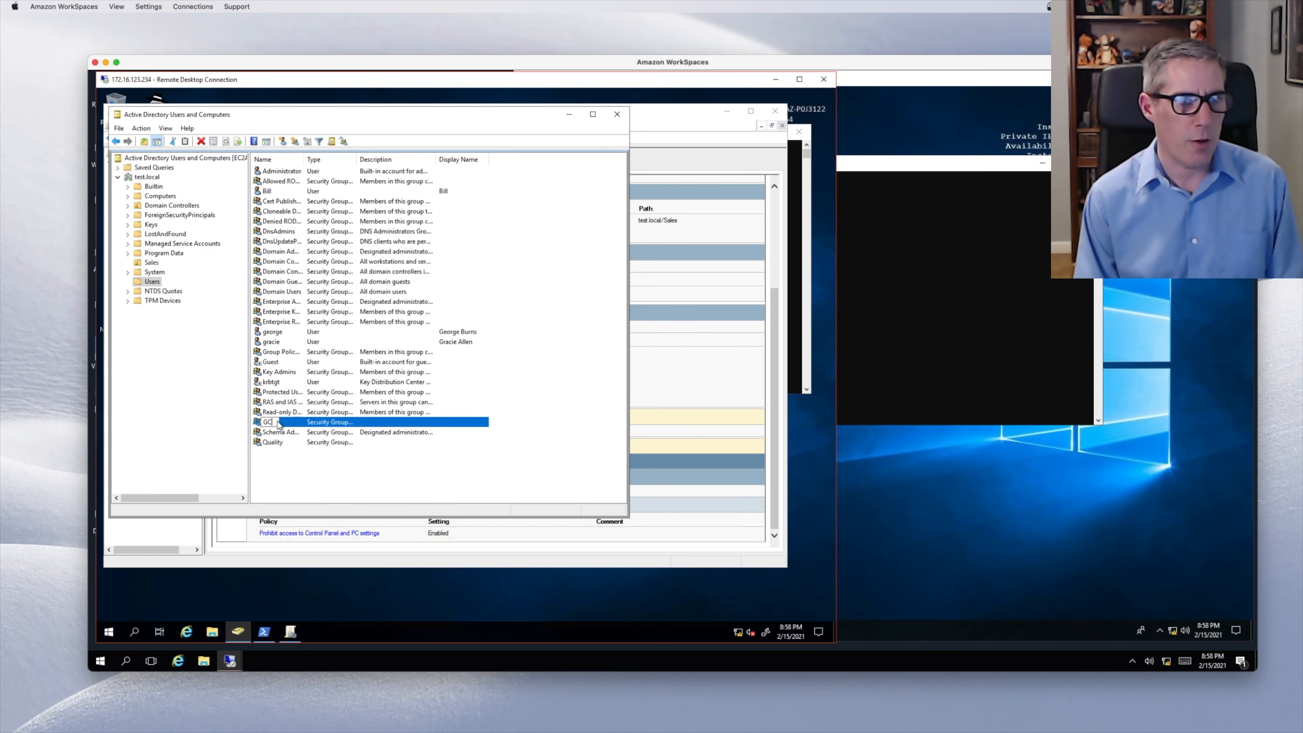
text(C)
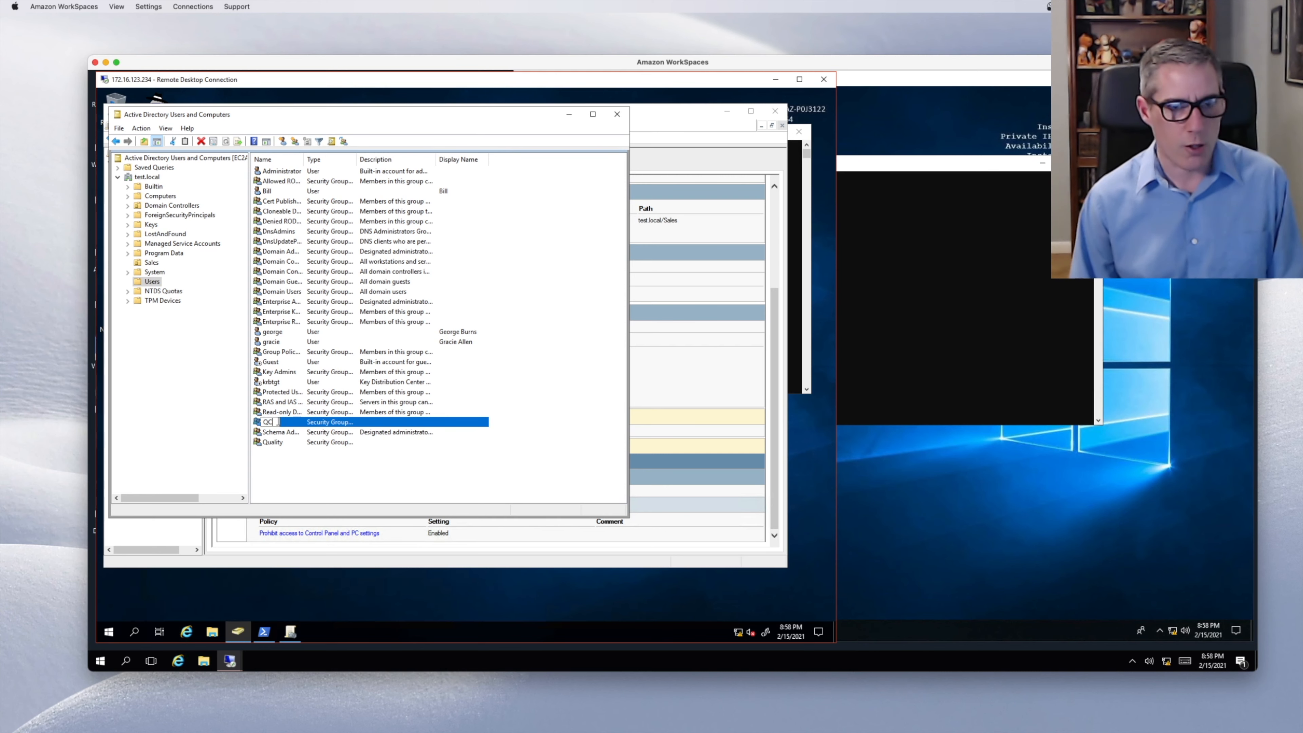
key(Return)
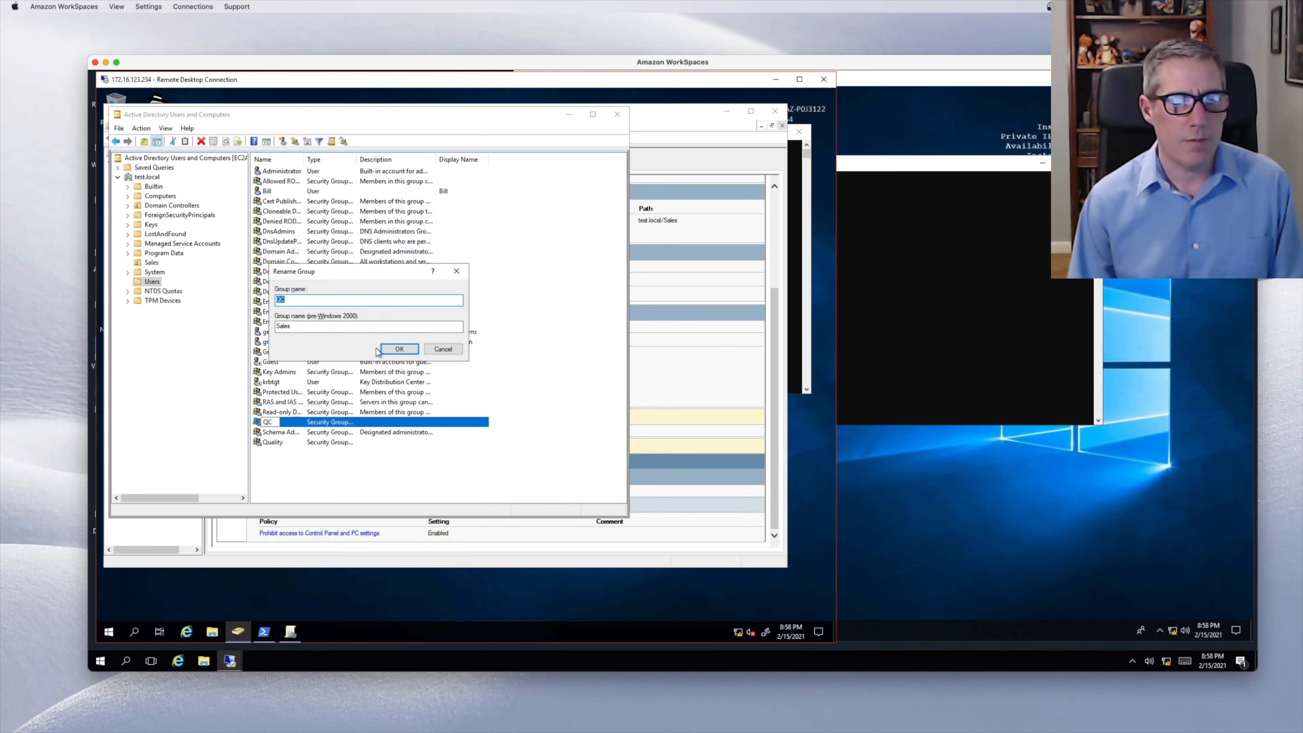
click(398, 350)
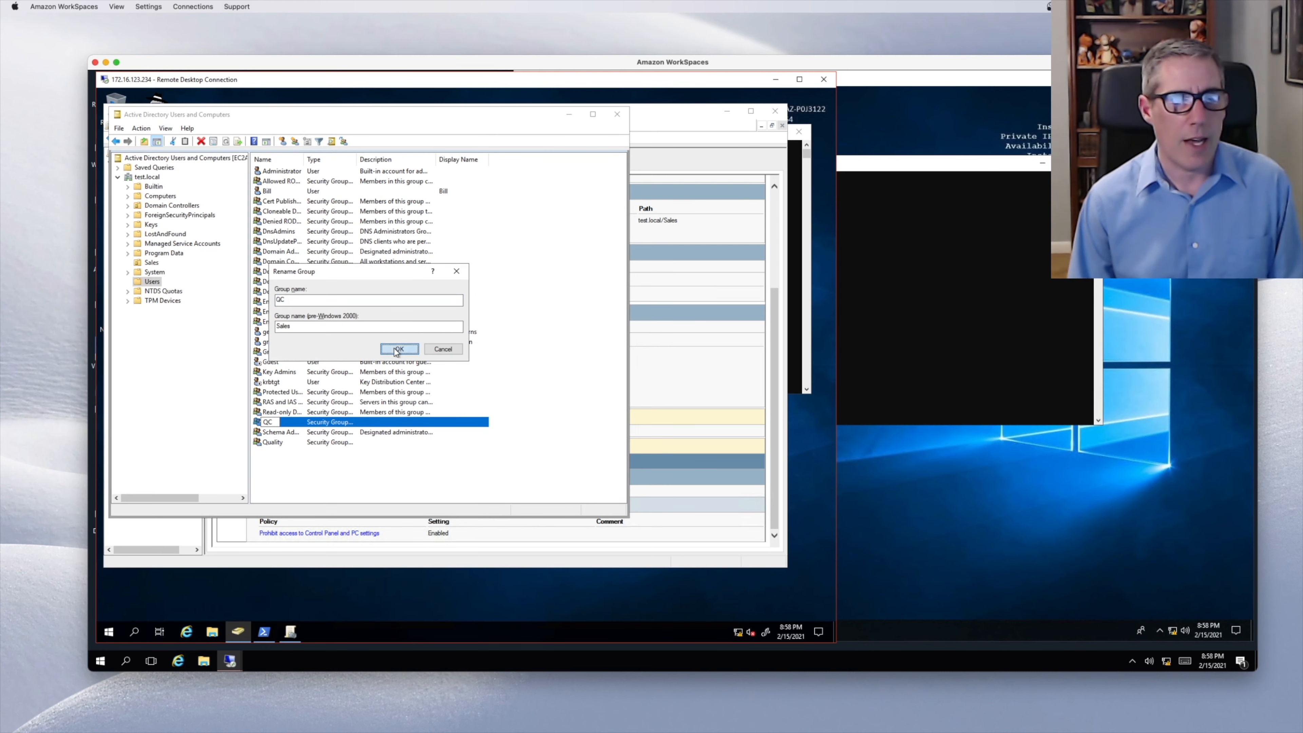
click(153, 262)
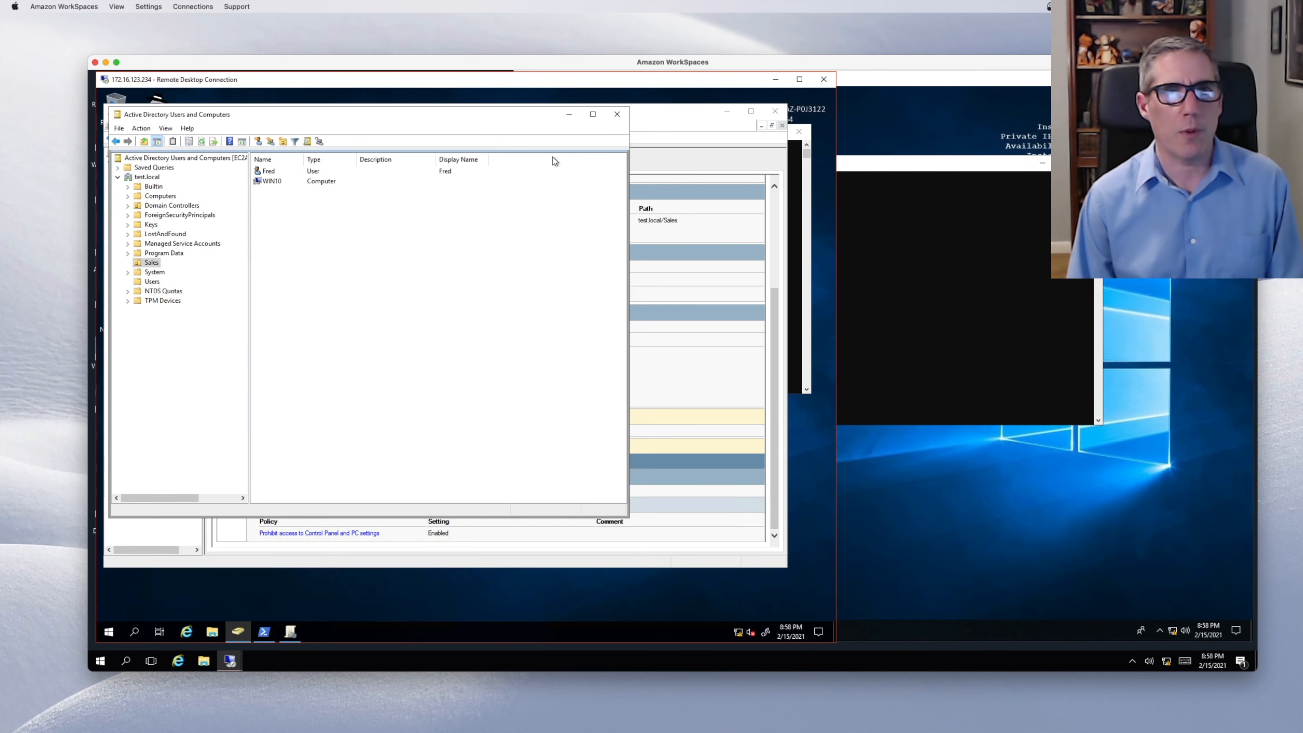
click(645, 127)
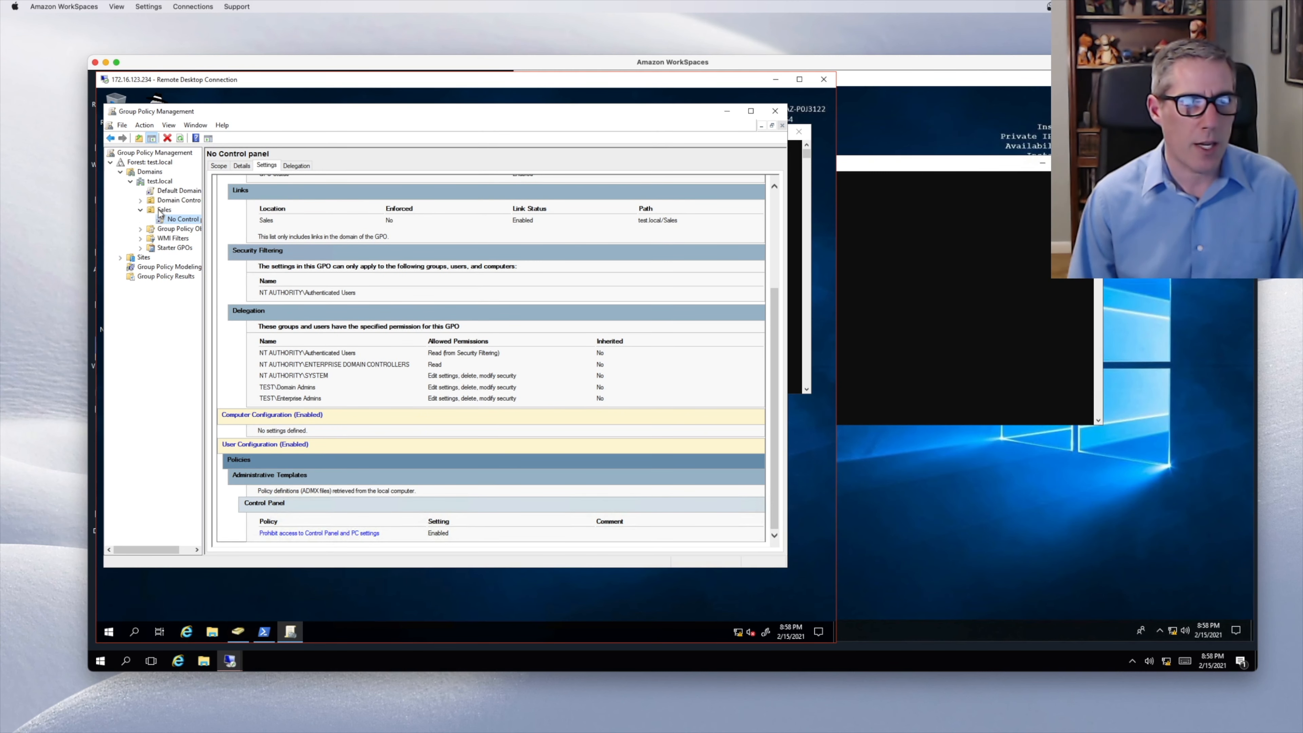
- On the Windows 10 client, launch Control Panel and dismiss the restrictions error it shows
click(890, 244)
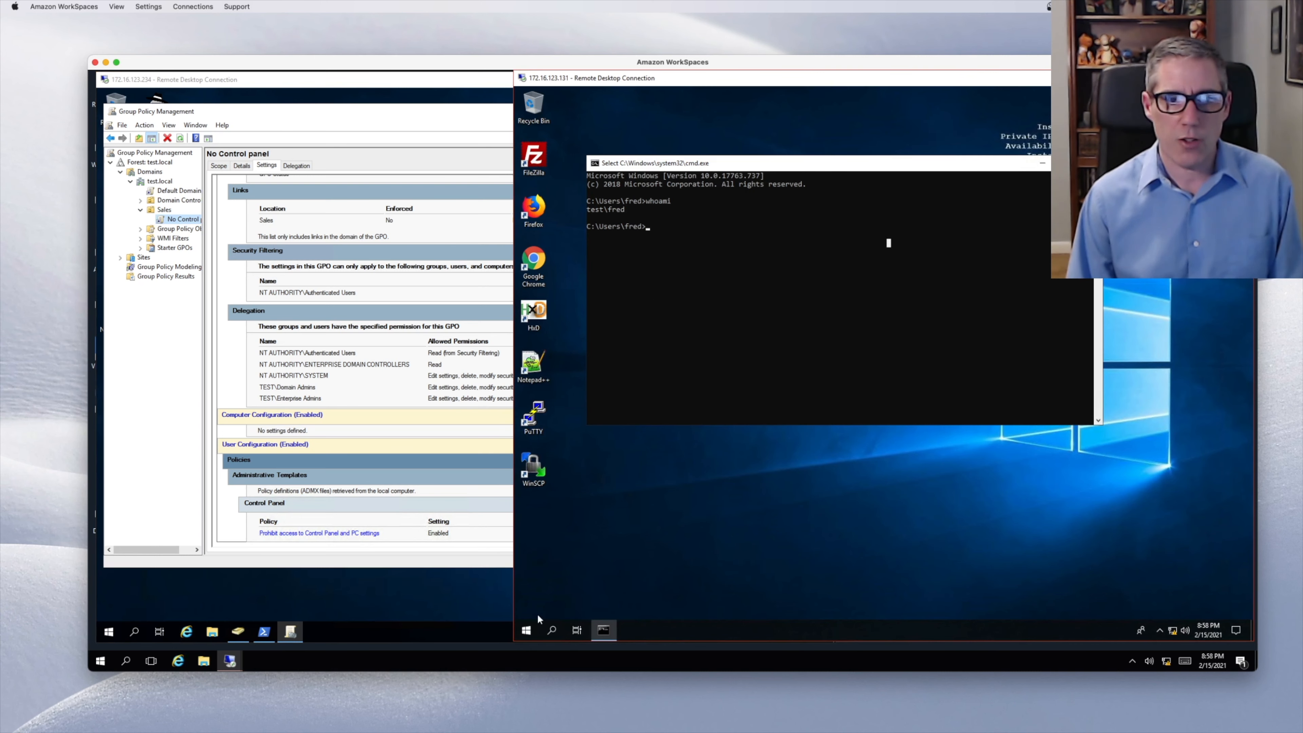
click(527, 631)
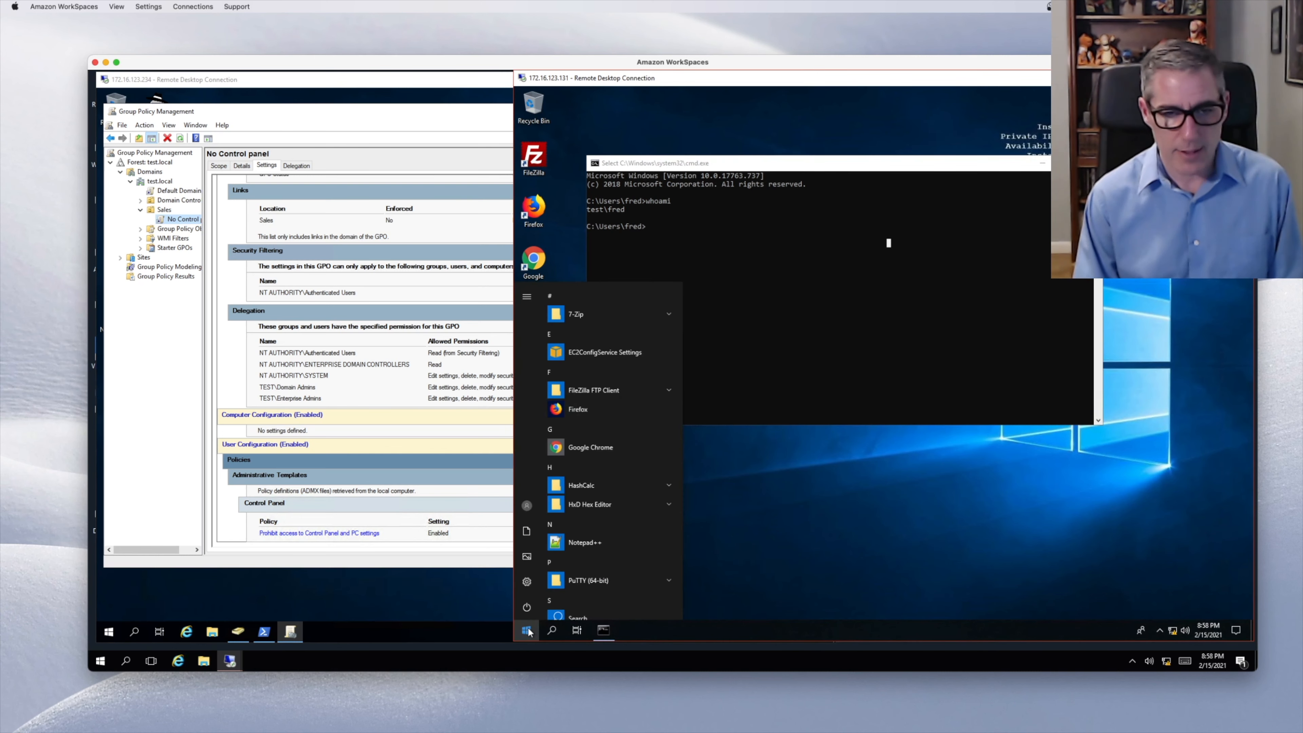
text(contro)
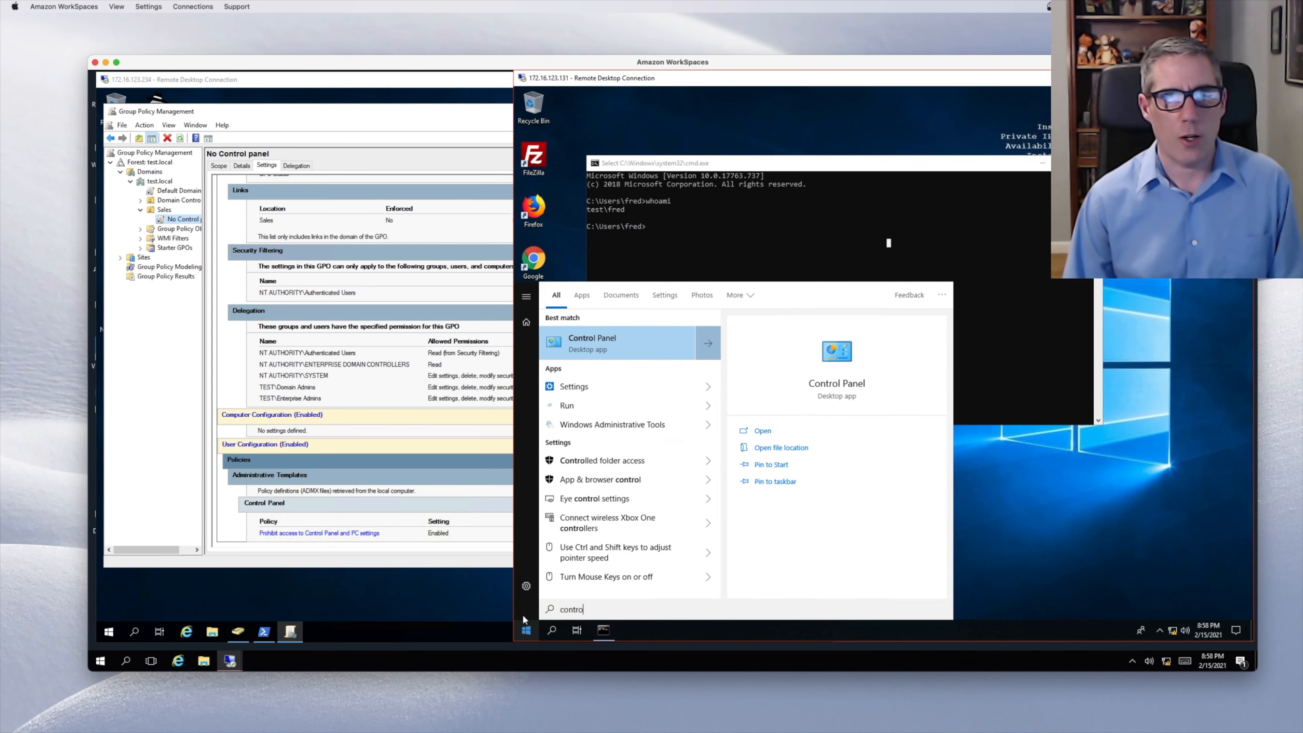
click(603, 340)
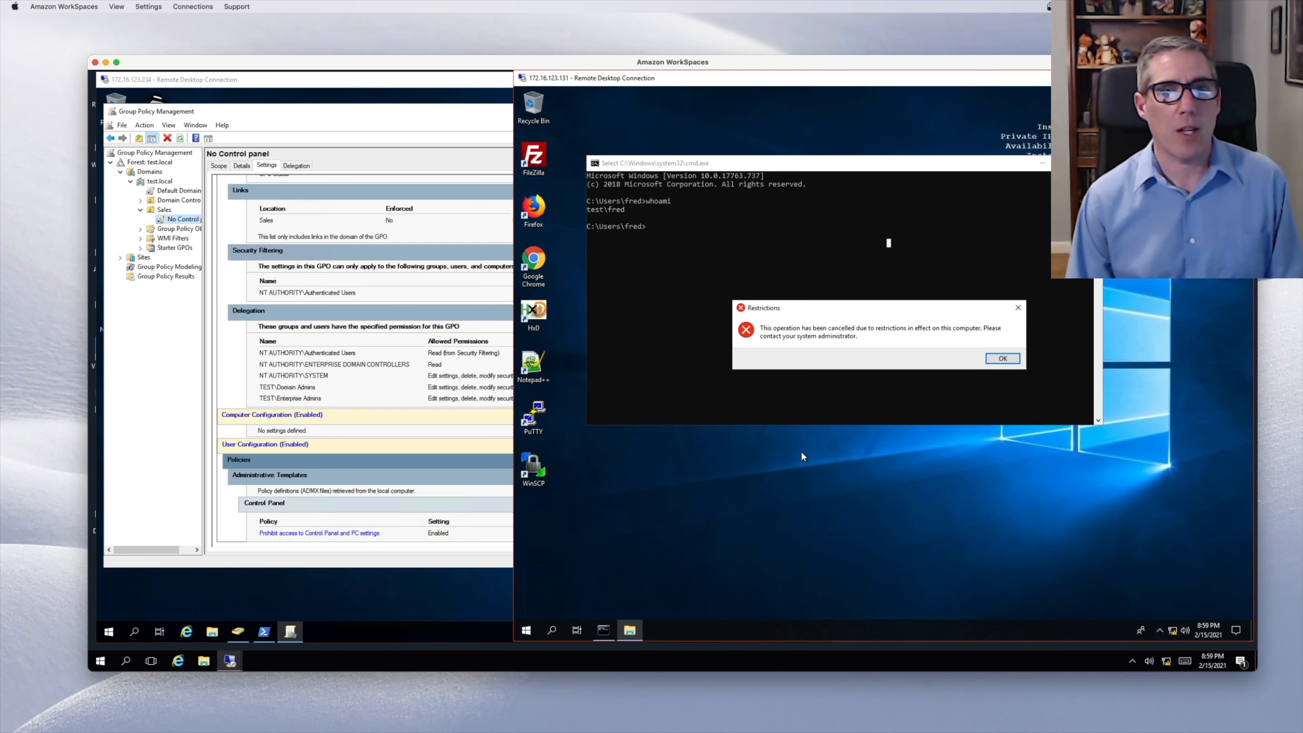
click(1003, 358)
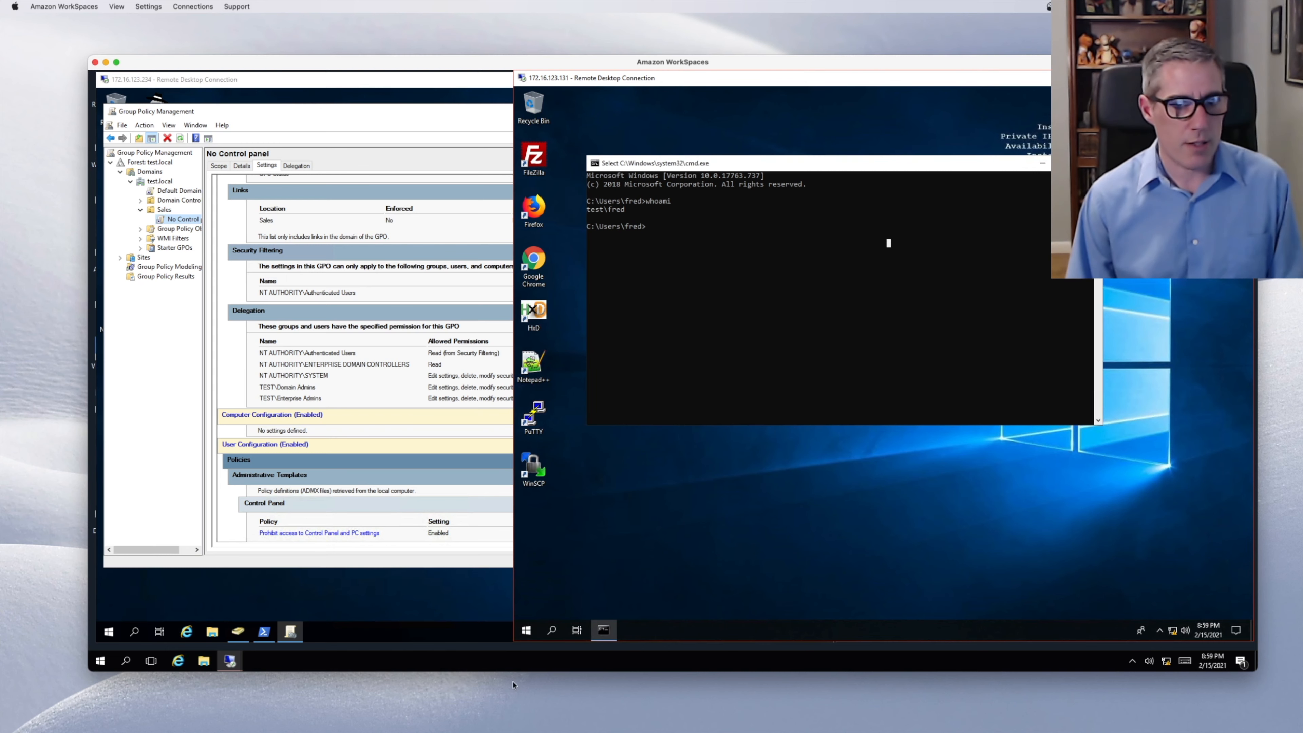
- Launch the Settings app on the client, then return to Group Policy Management
click(526, 631)
text(s)
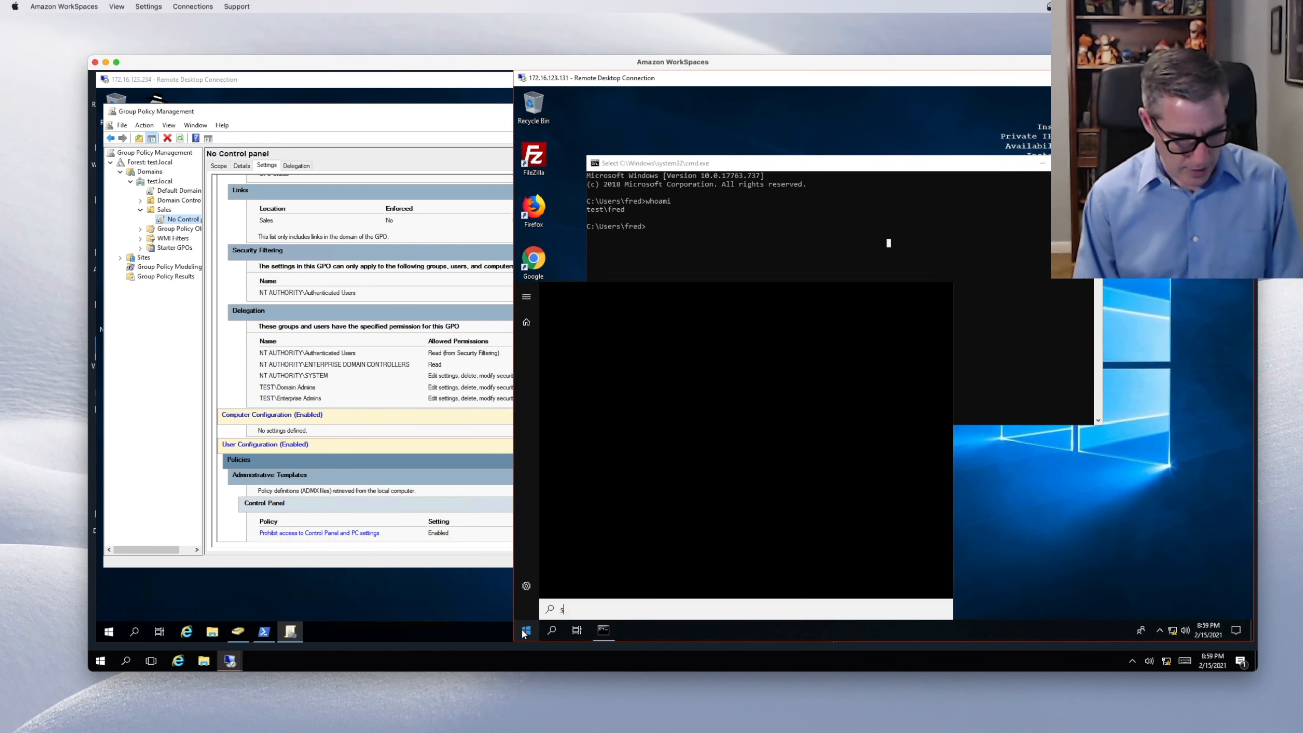
text(ettings)
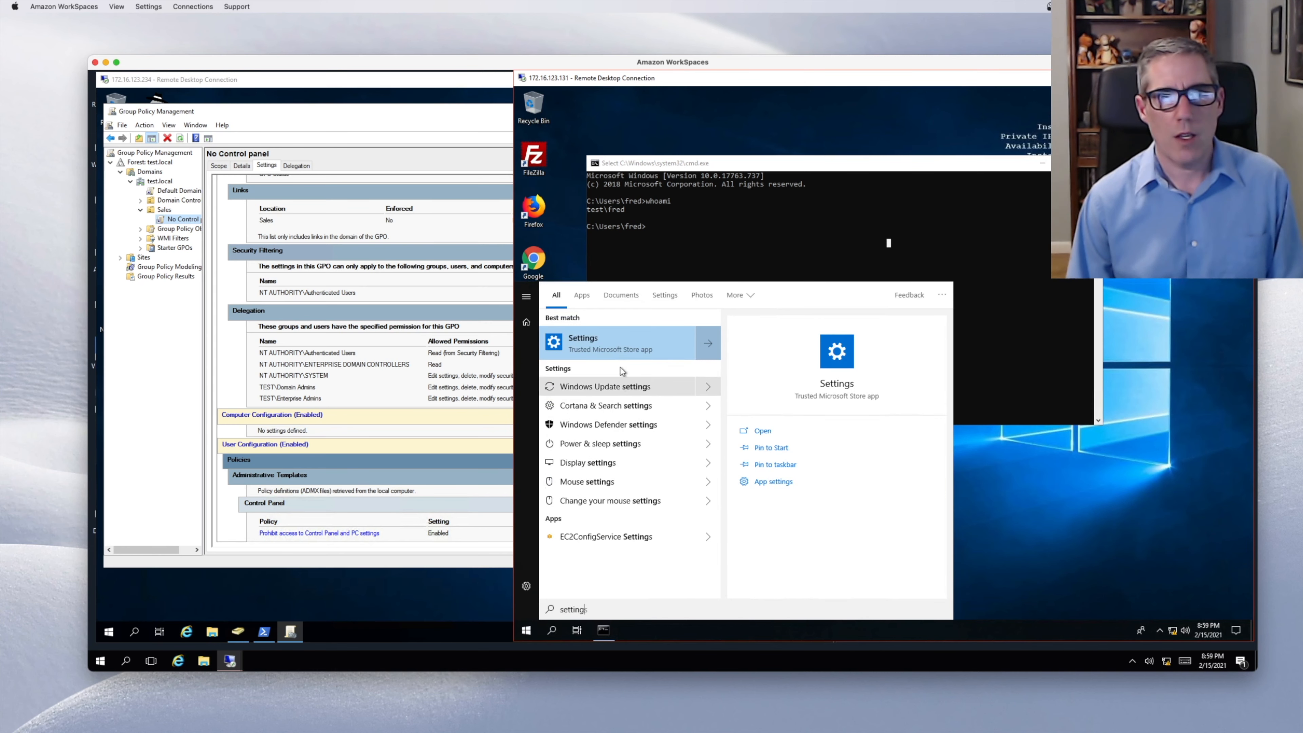
click(617, 347)
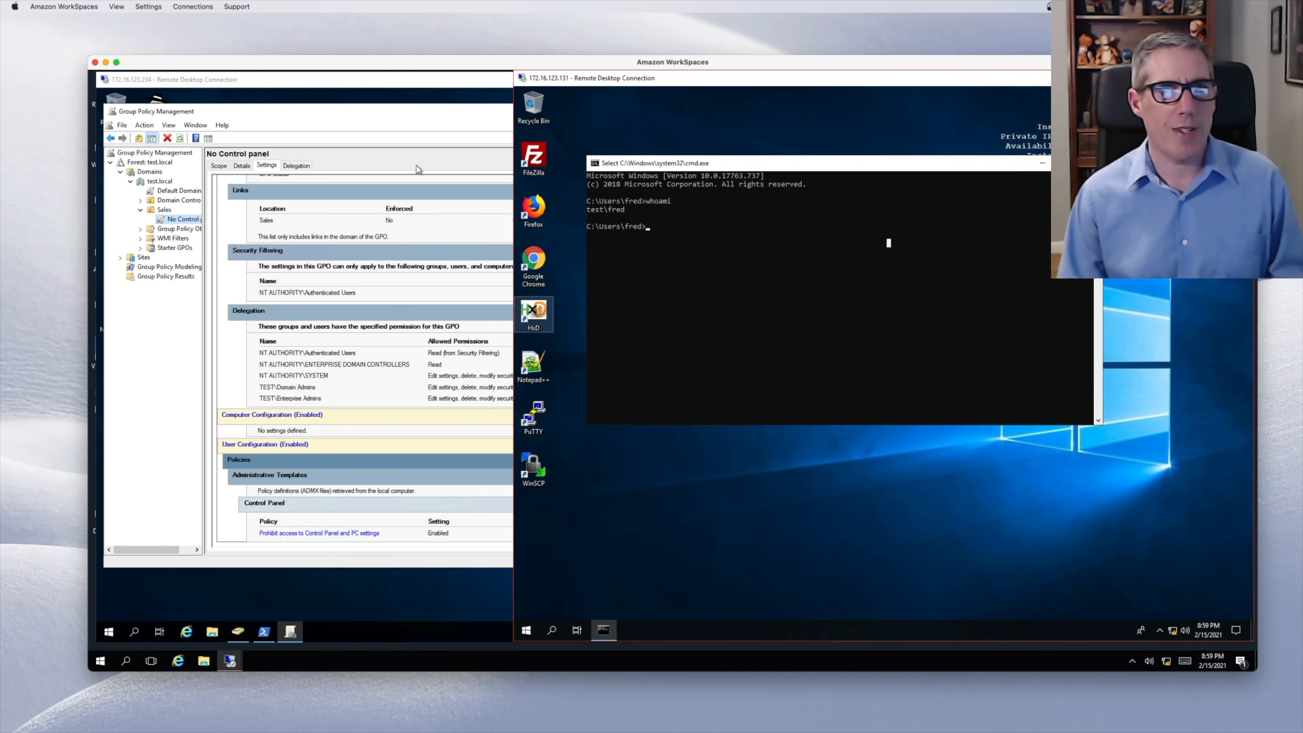
click(413, 120)
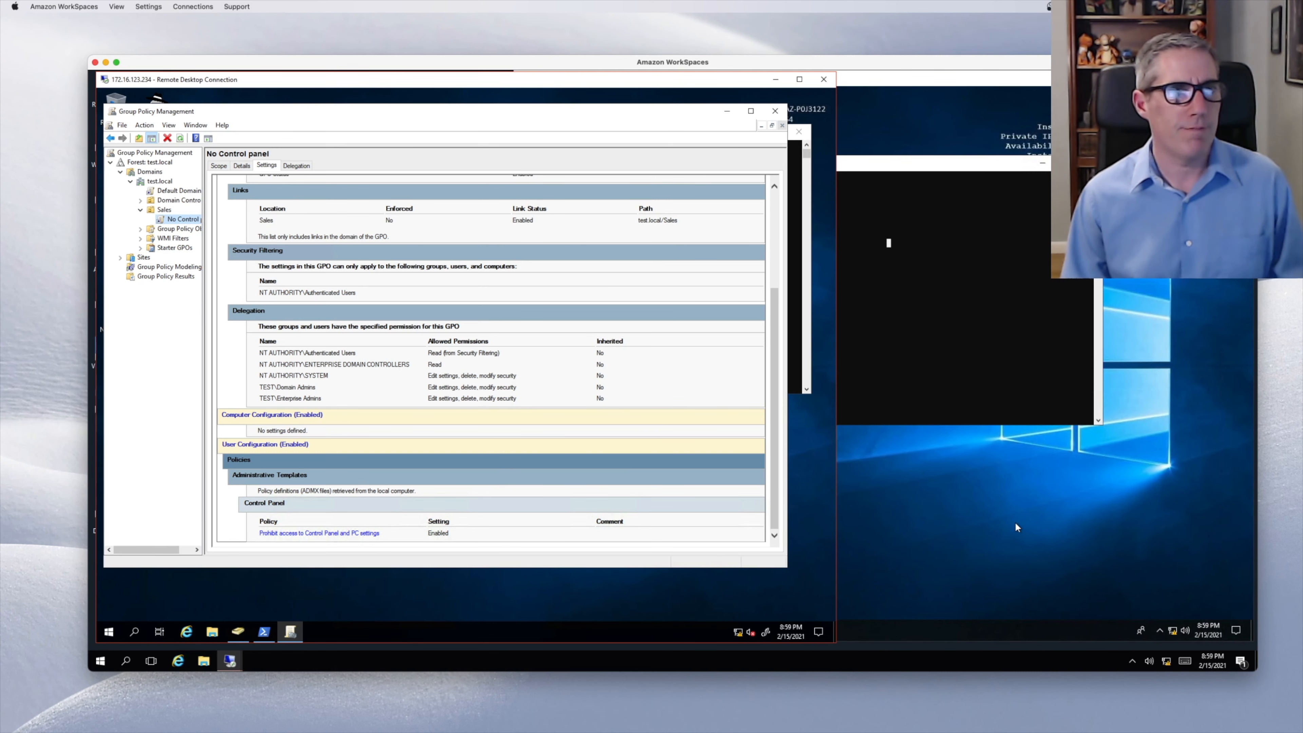
- Edit the No Control panel GPO to view its User Administrative Templates Desktop settings
right_click(172, 219)
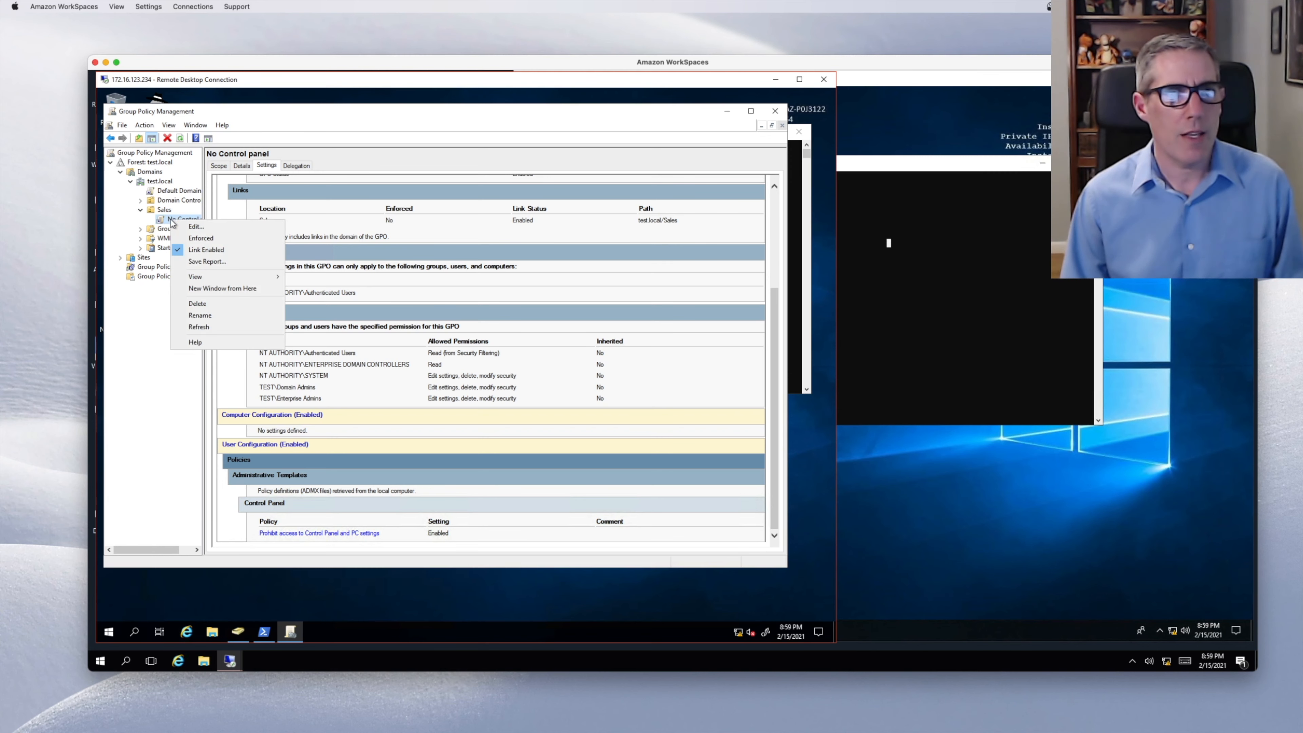
click(188, 227)
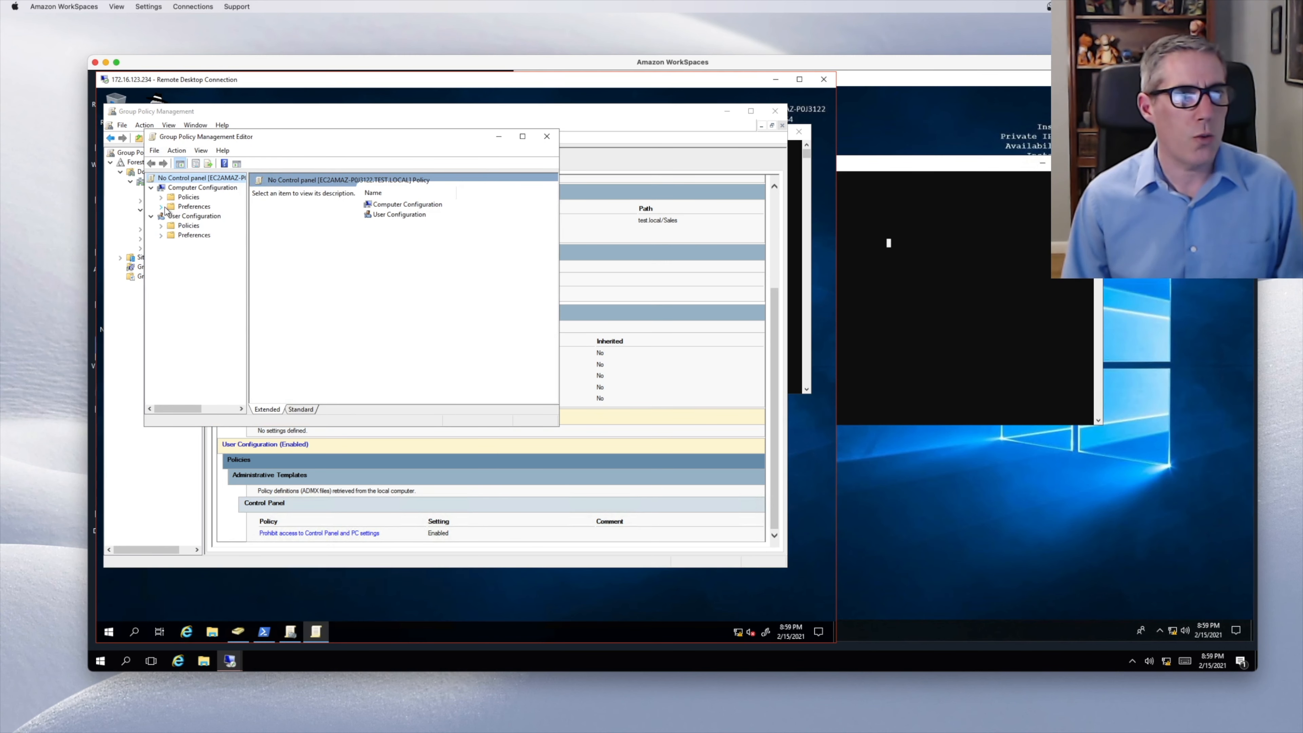
click(161, 227)
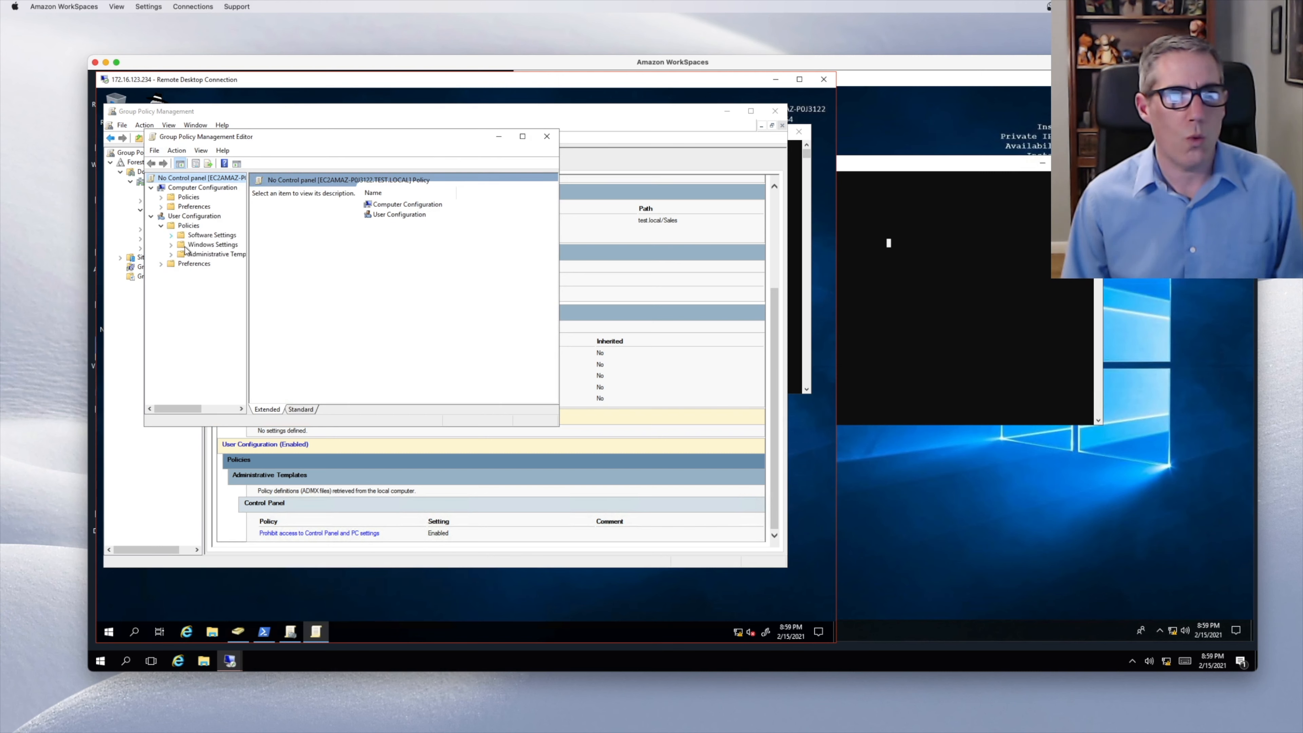
click(171, 254)
click(185, 274)
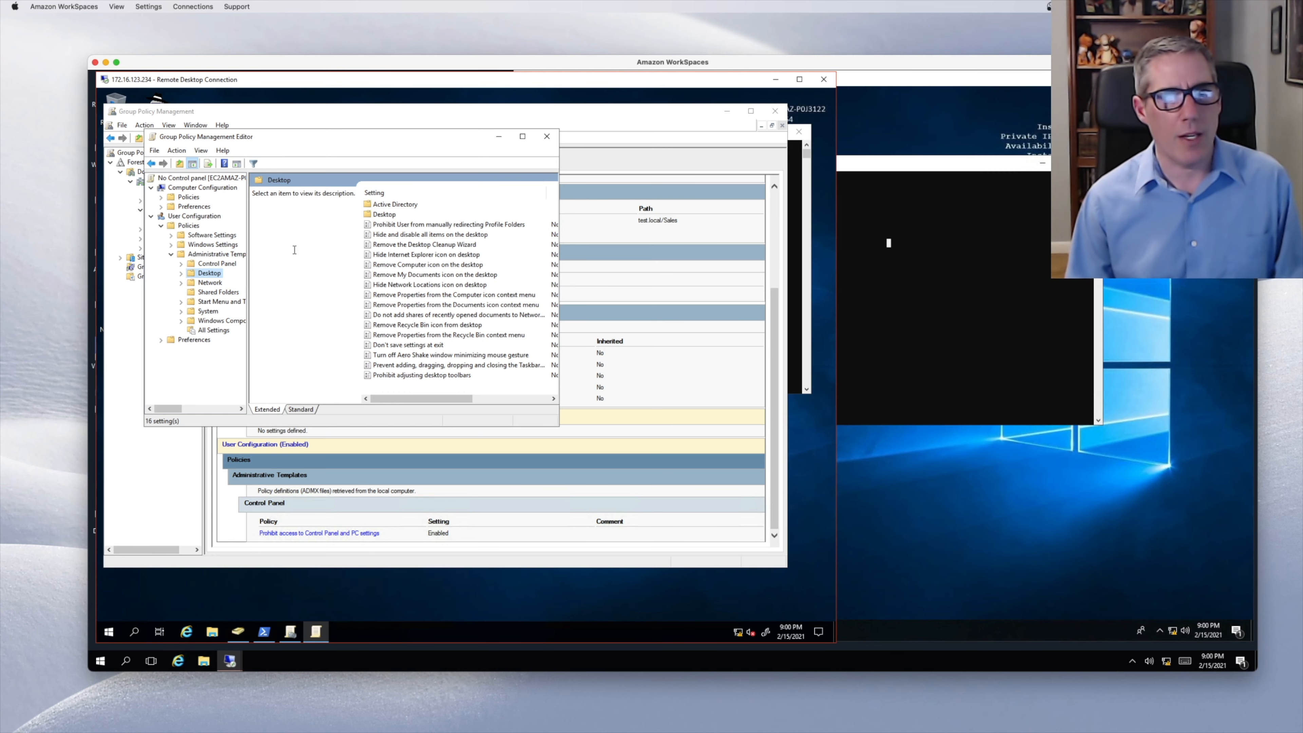
click(310, 114)
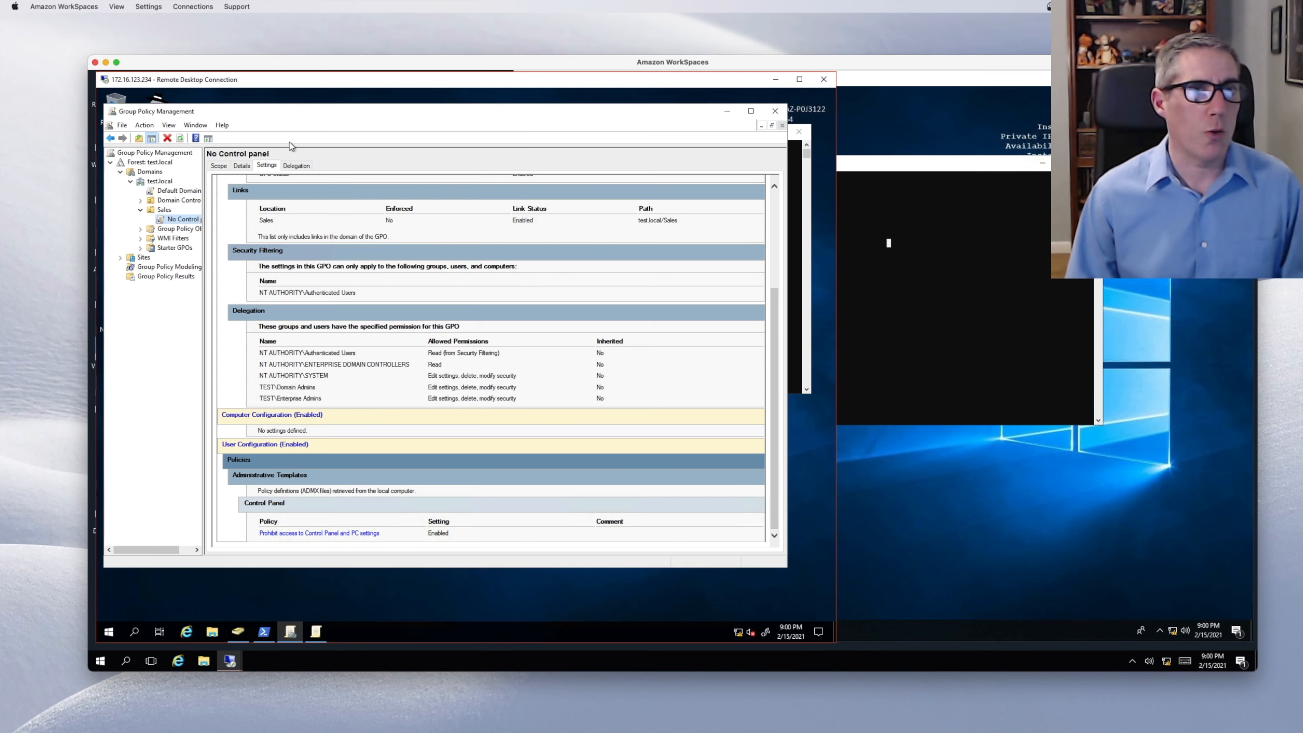
- Check the No Control panel link under the Sales OU's Linked Group Policy Objects
click(164, 210)
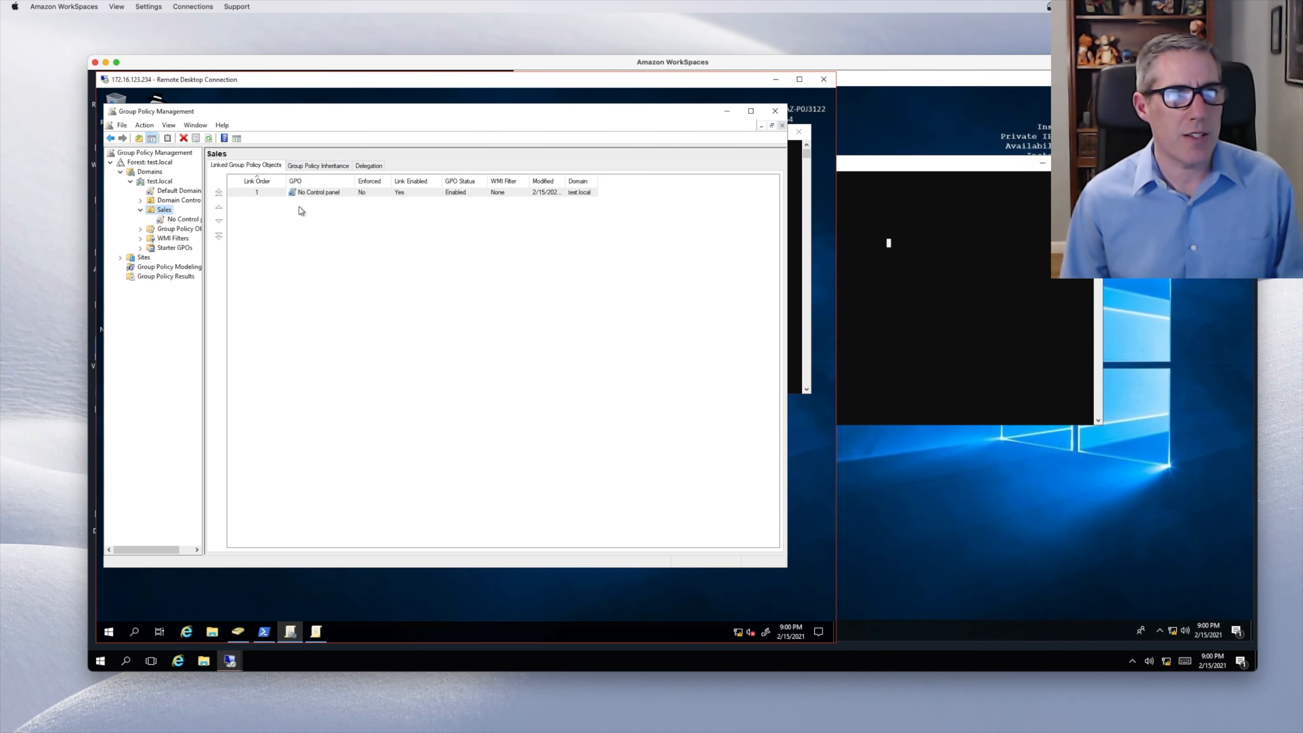
click(308, 194)
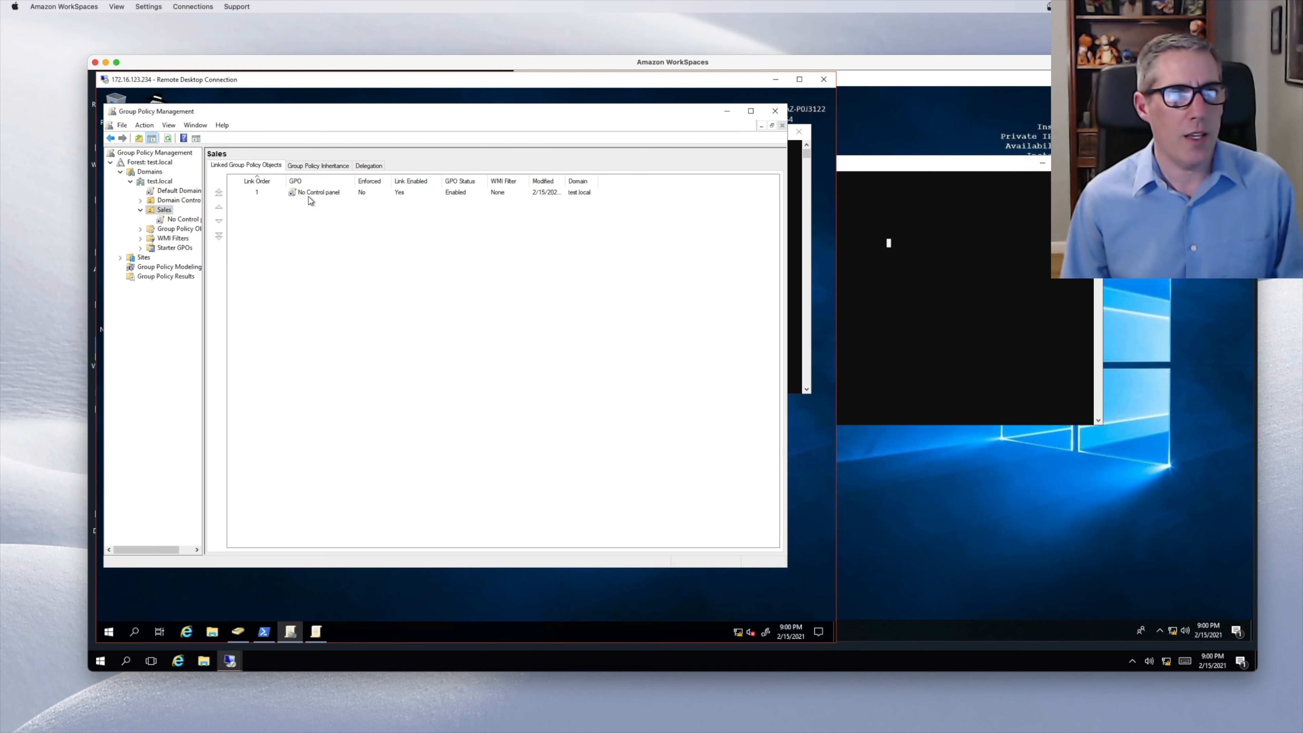
click(254, 222)
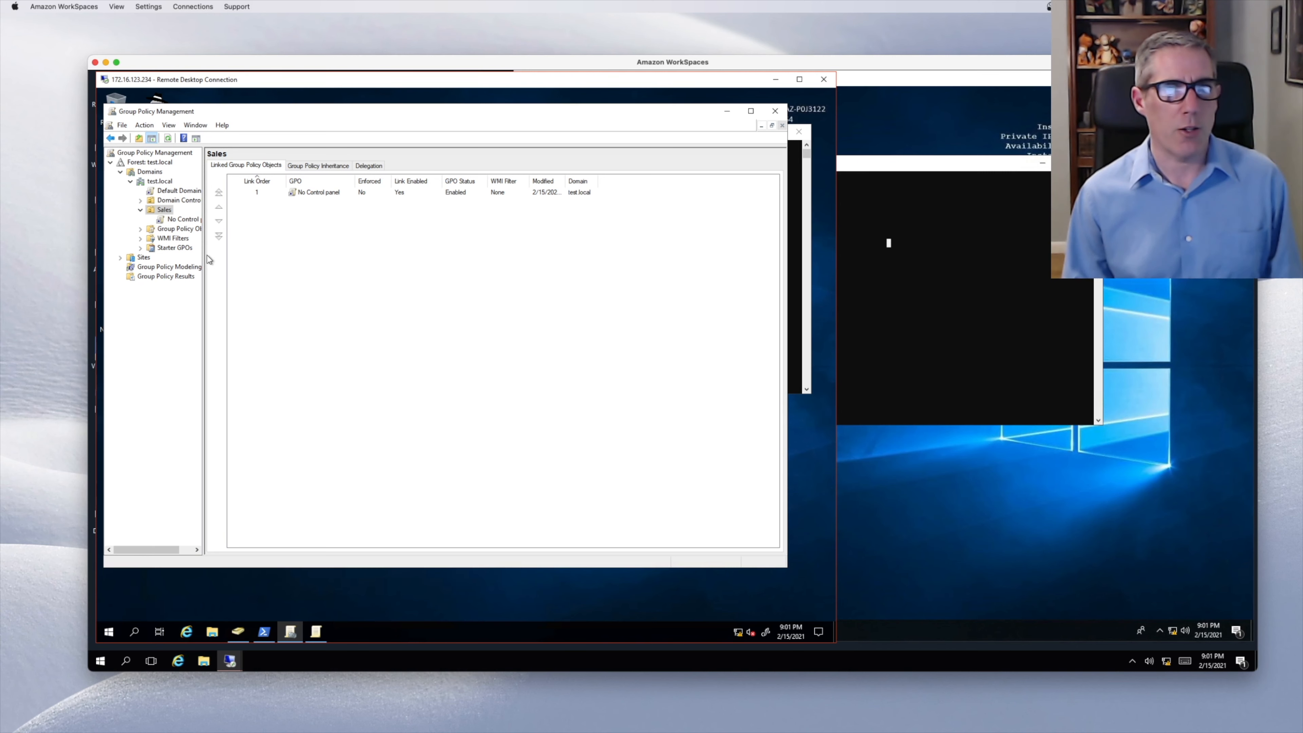
- In the GPO editor, open User Configuration Preferences > Windows Settings to list its items
click(316, 631)
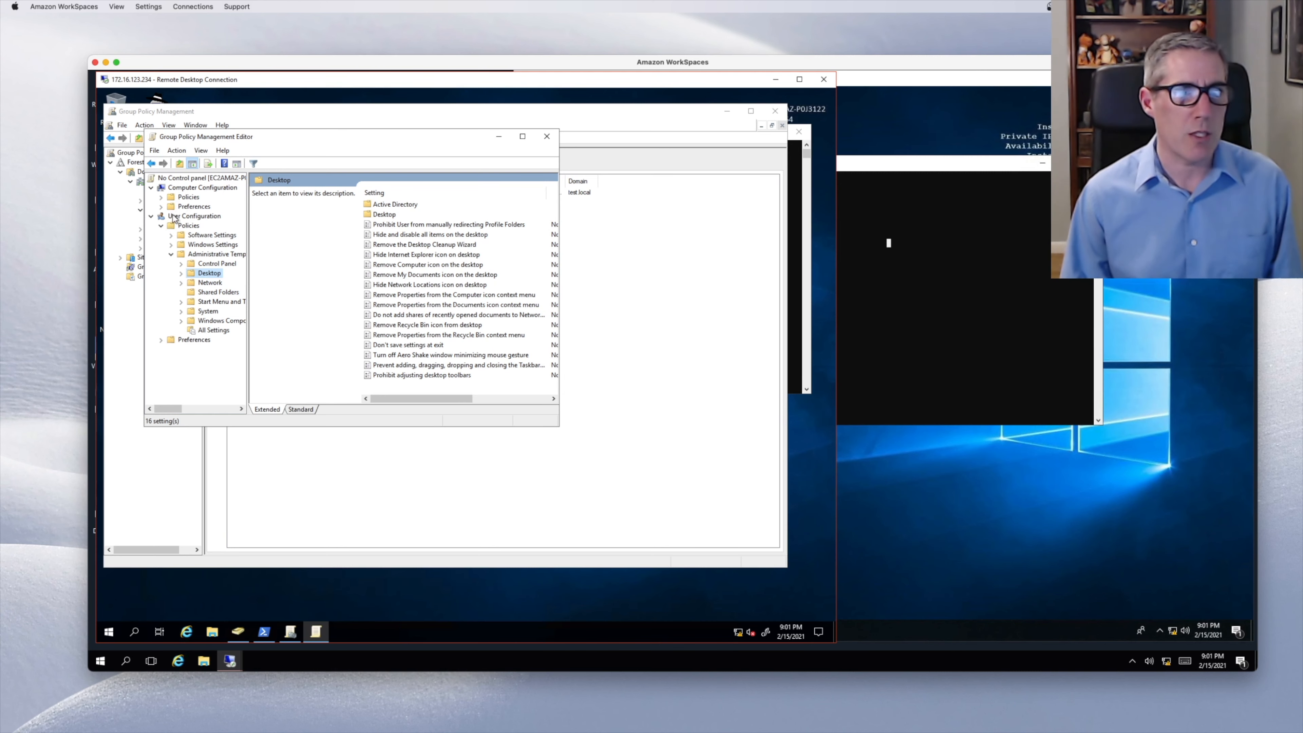
click(161, 340)
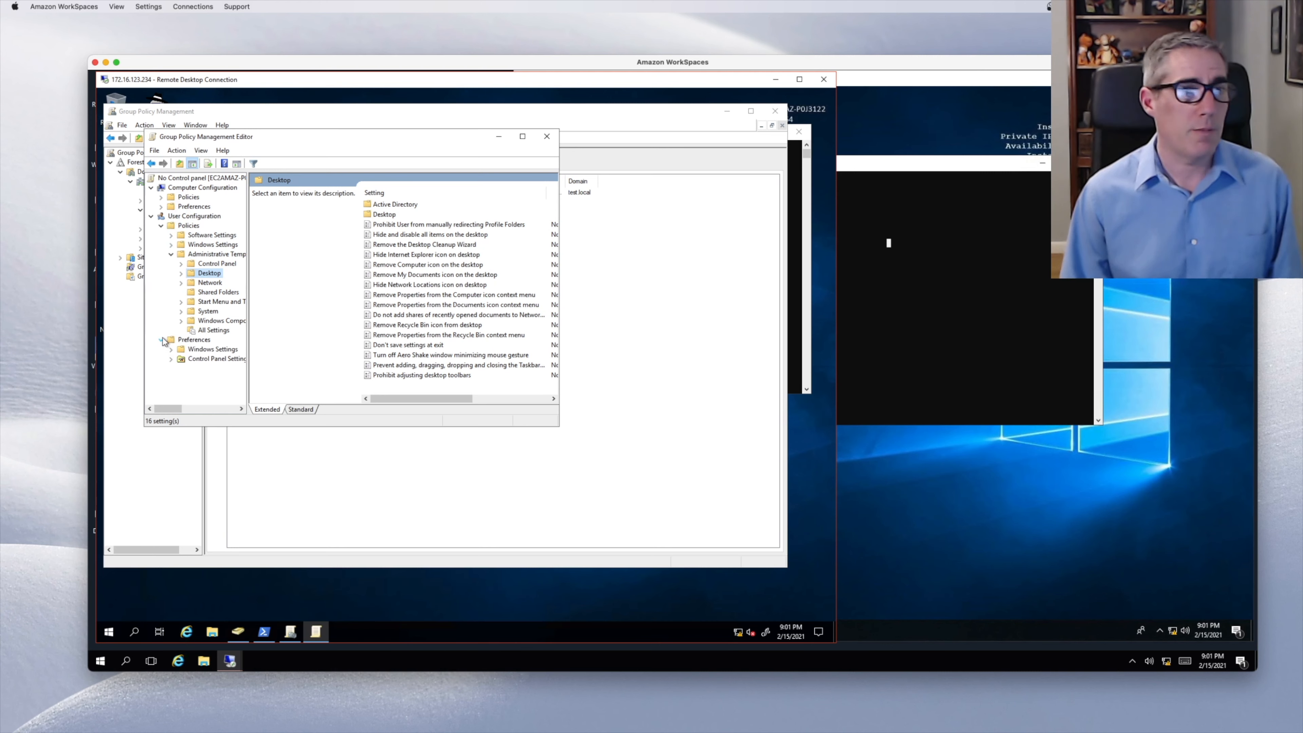
double_click(174, 350)
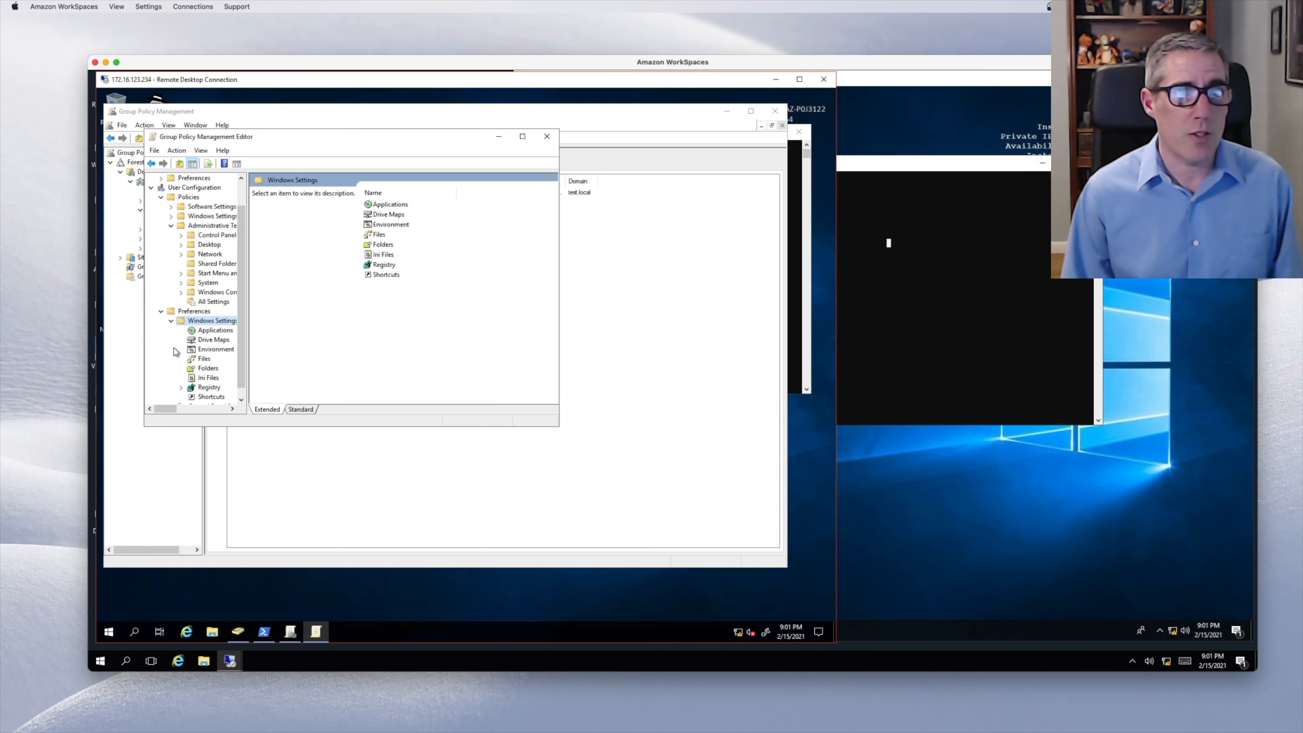